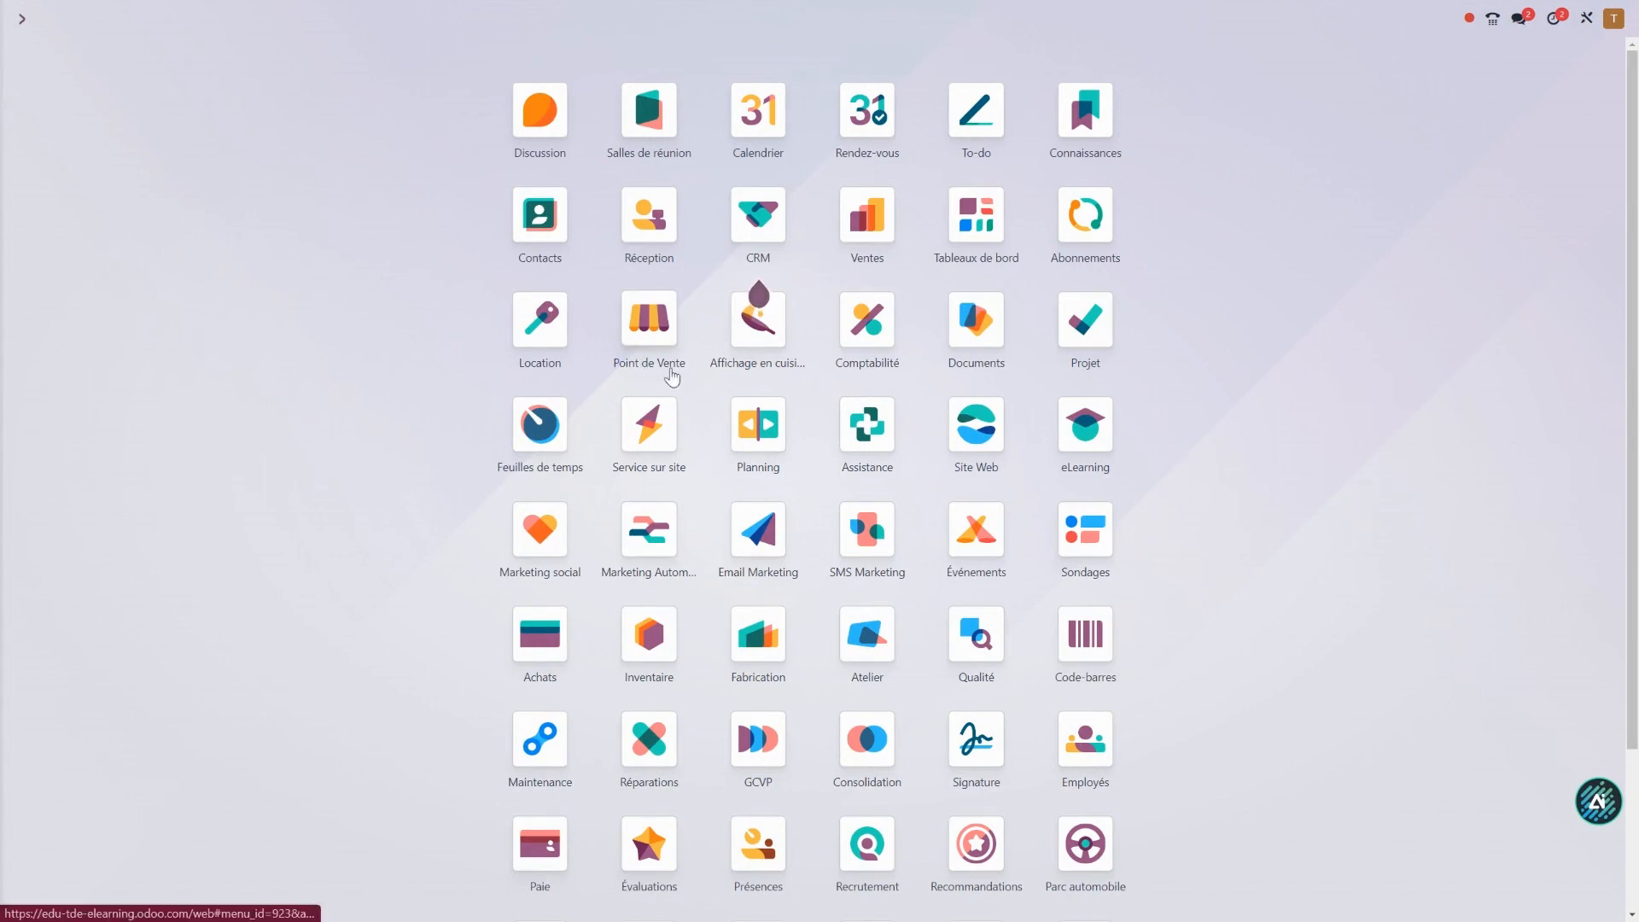
Open the Projet app and display all tasks in Kanban view.
left_click(1096, 357)
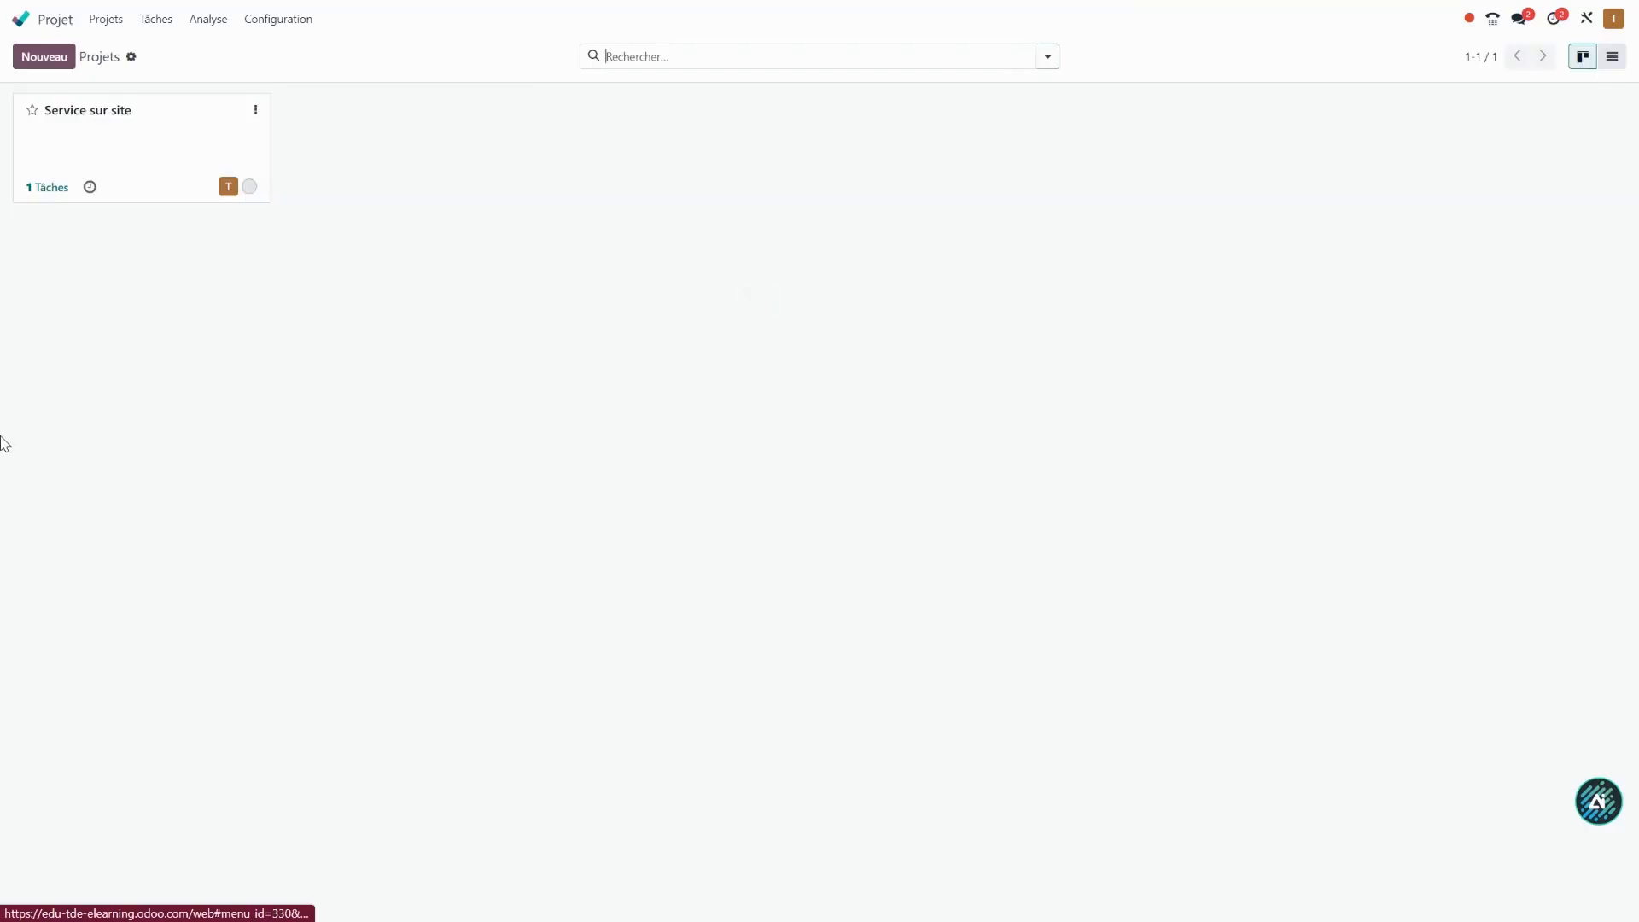
left_click(154, 19)
left_click(181, 71)
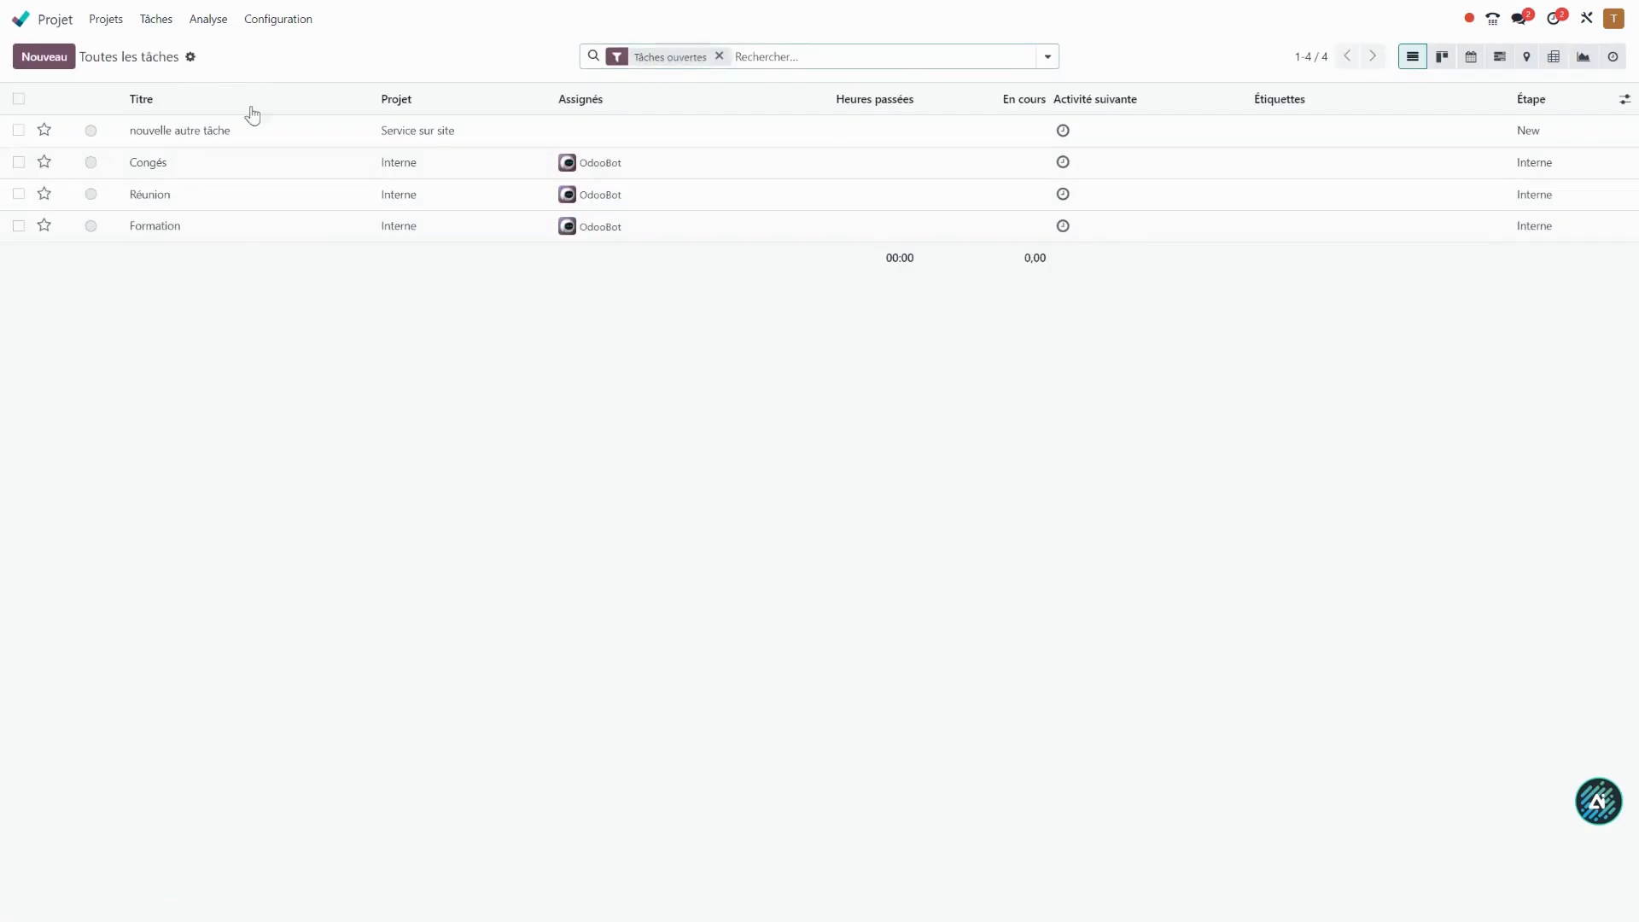
left_click(1453, 59)
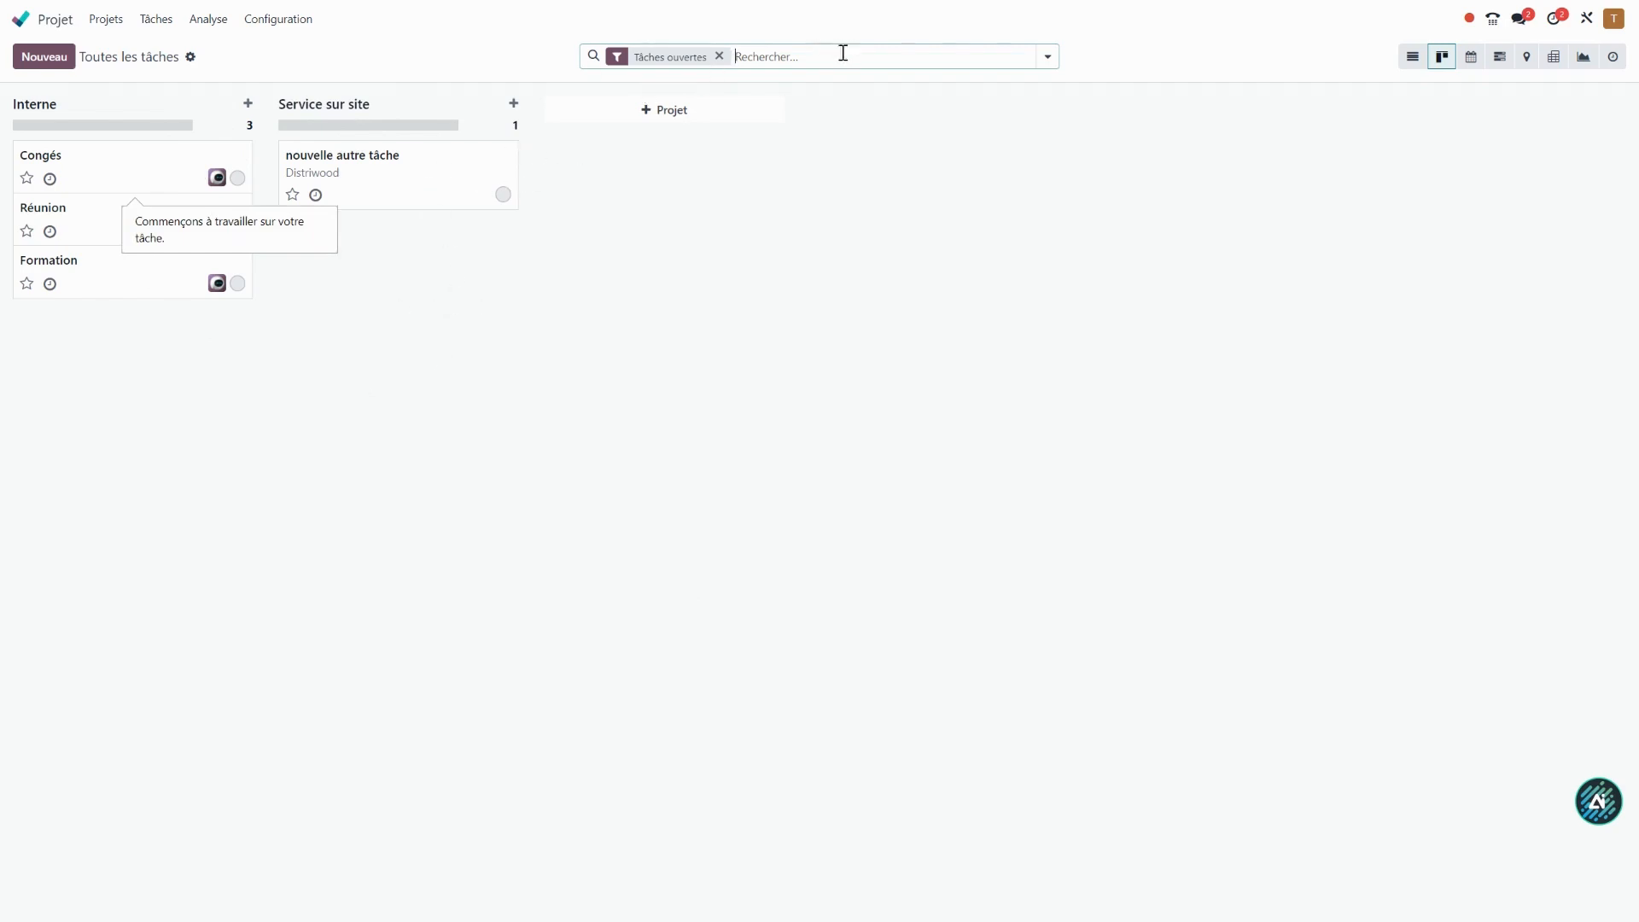
Remove the Tâches ouvertes filter and group the task cards by Étape.
left_click(719, 56)
left_click(1047, 56)
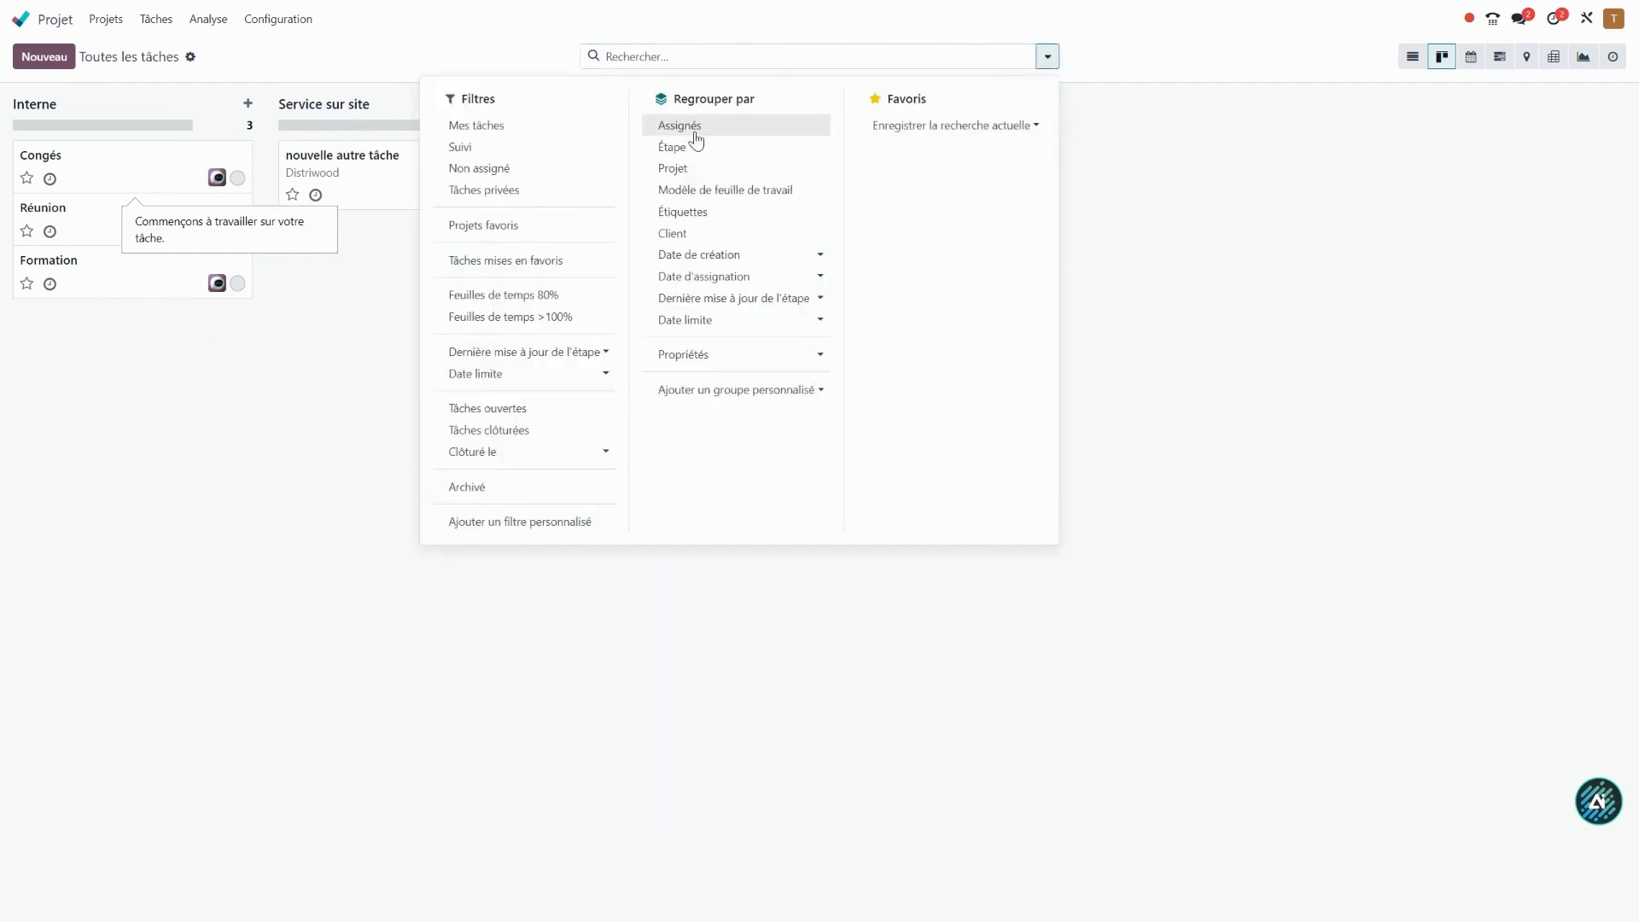
left_click(691, 150)
left_click(326, 330)
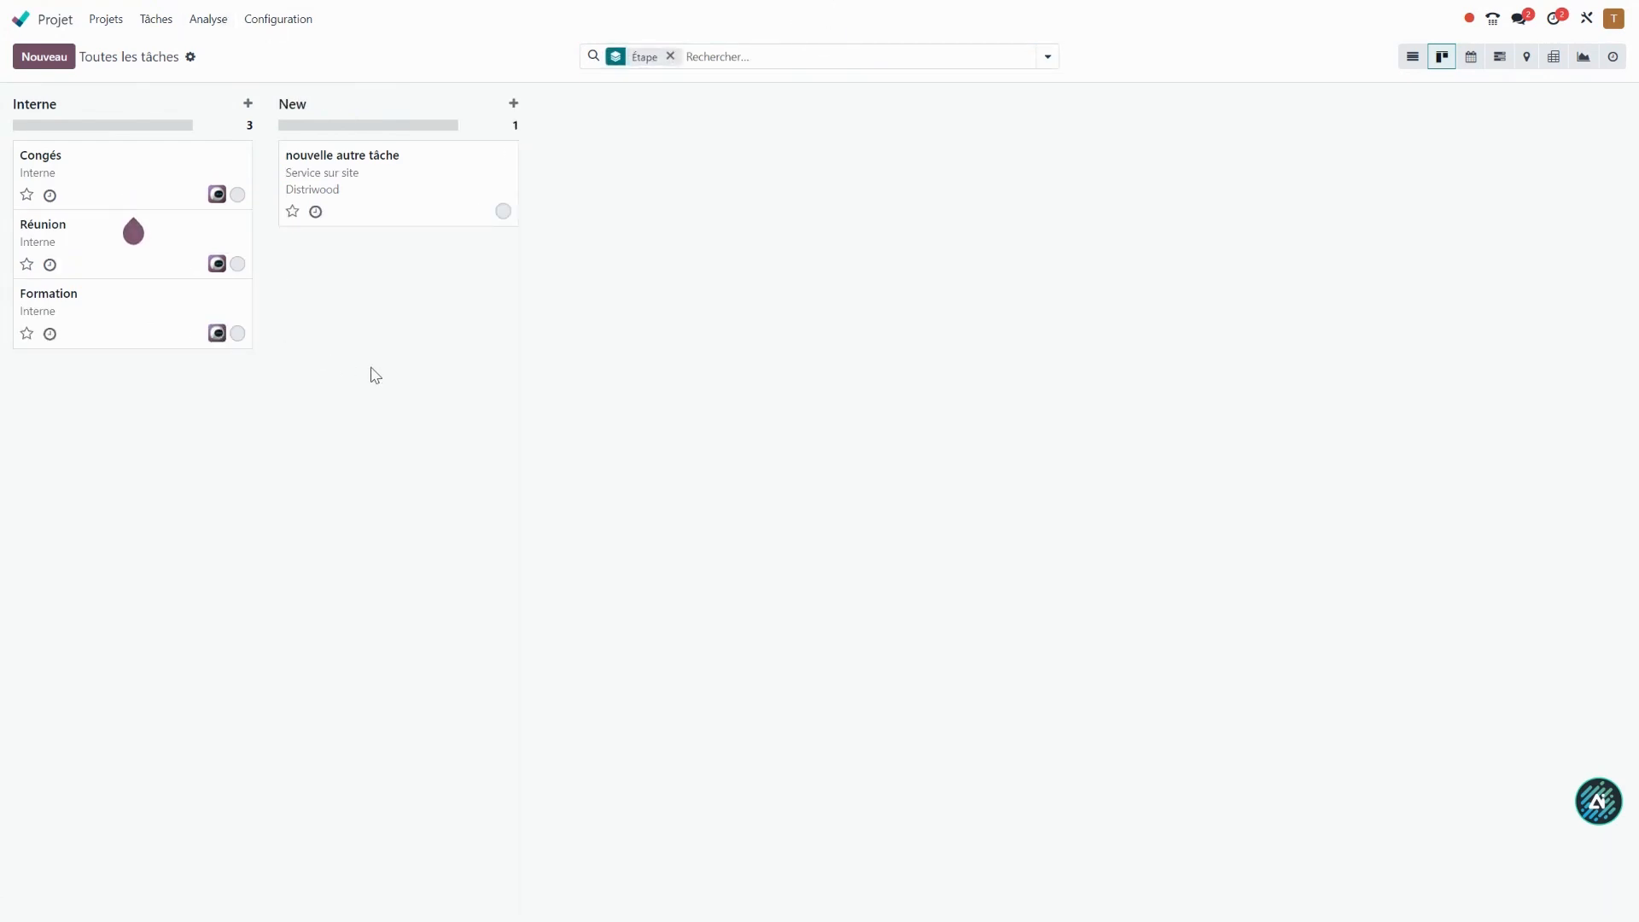
Create a new project named Entretien, keeping Feuilles de temps enabled and Facturable off.
left_click(109, 21)
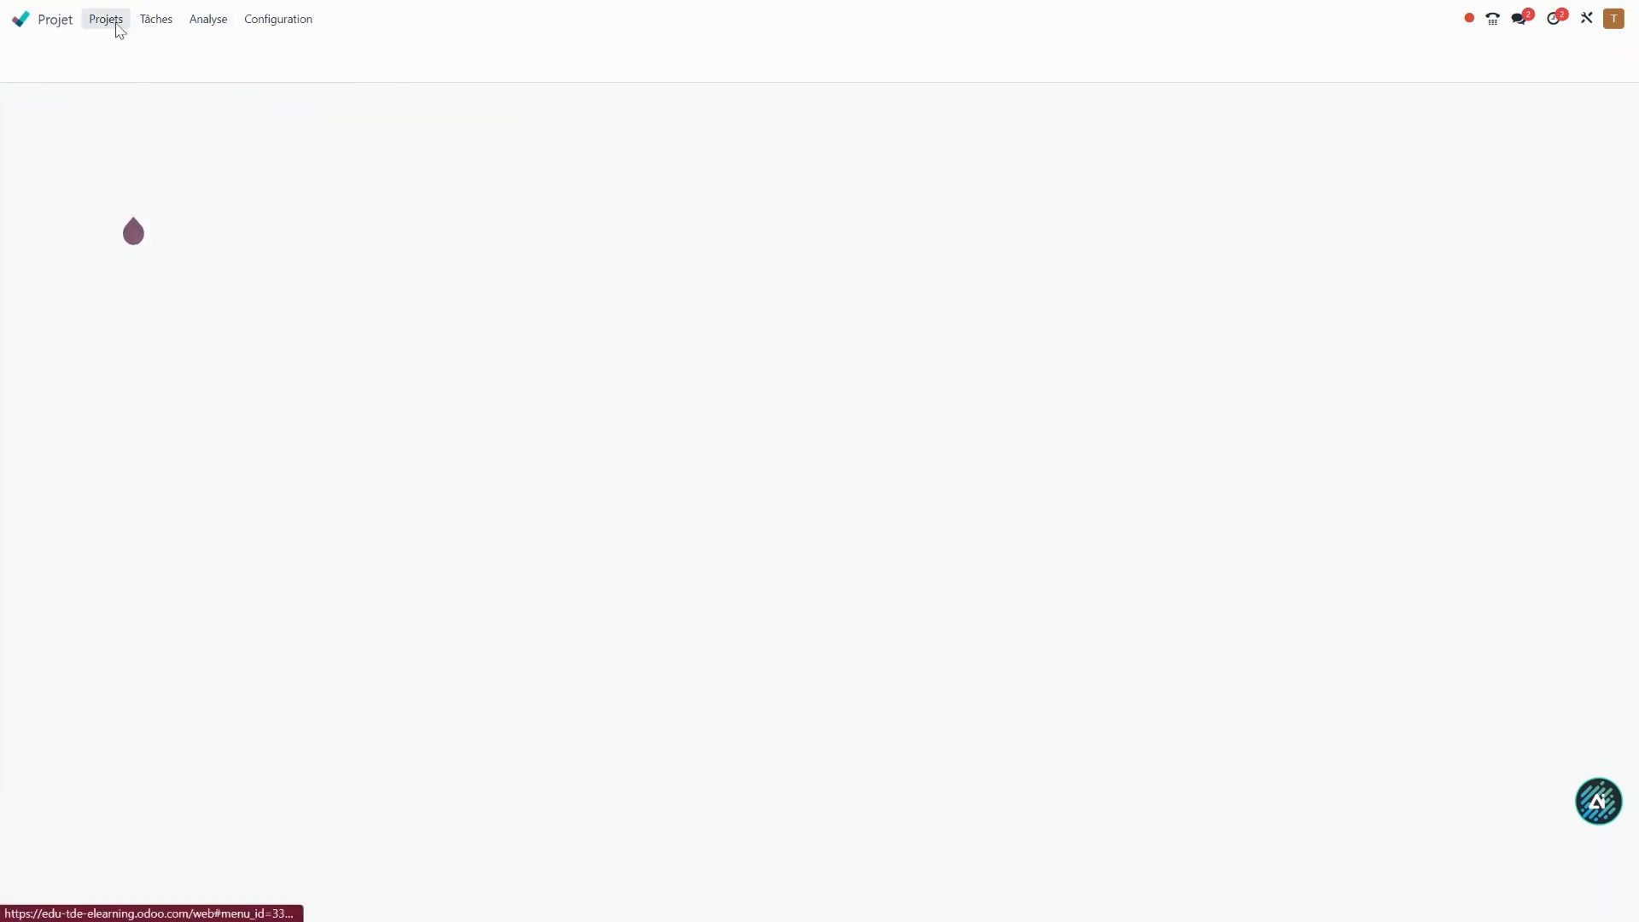
left_click(45, 57)
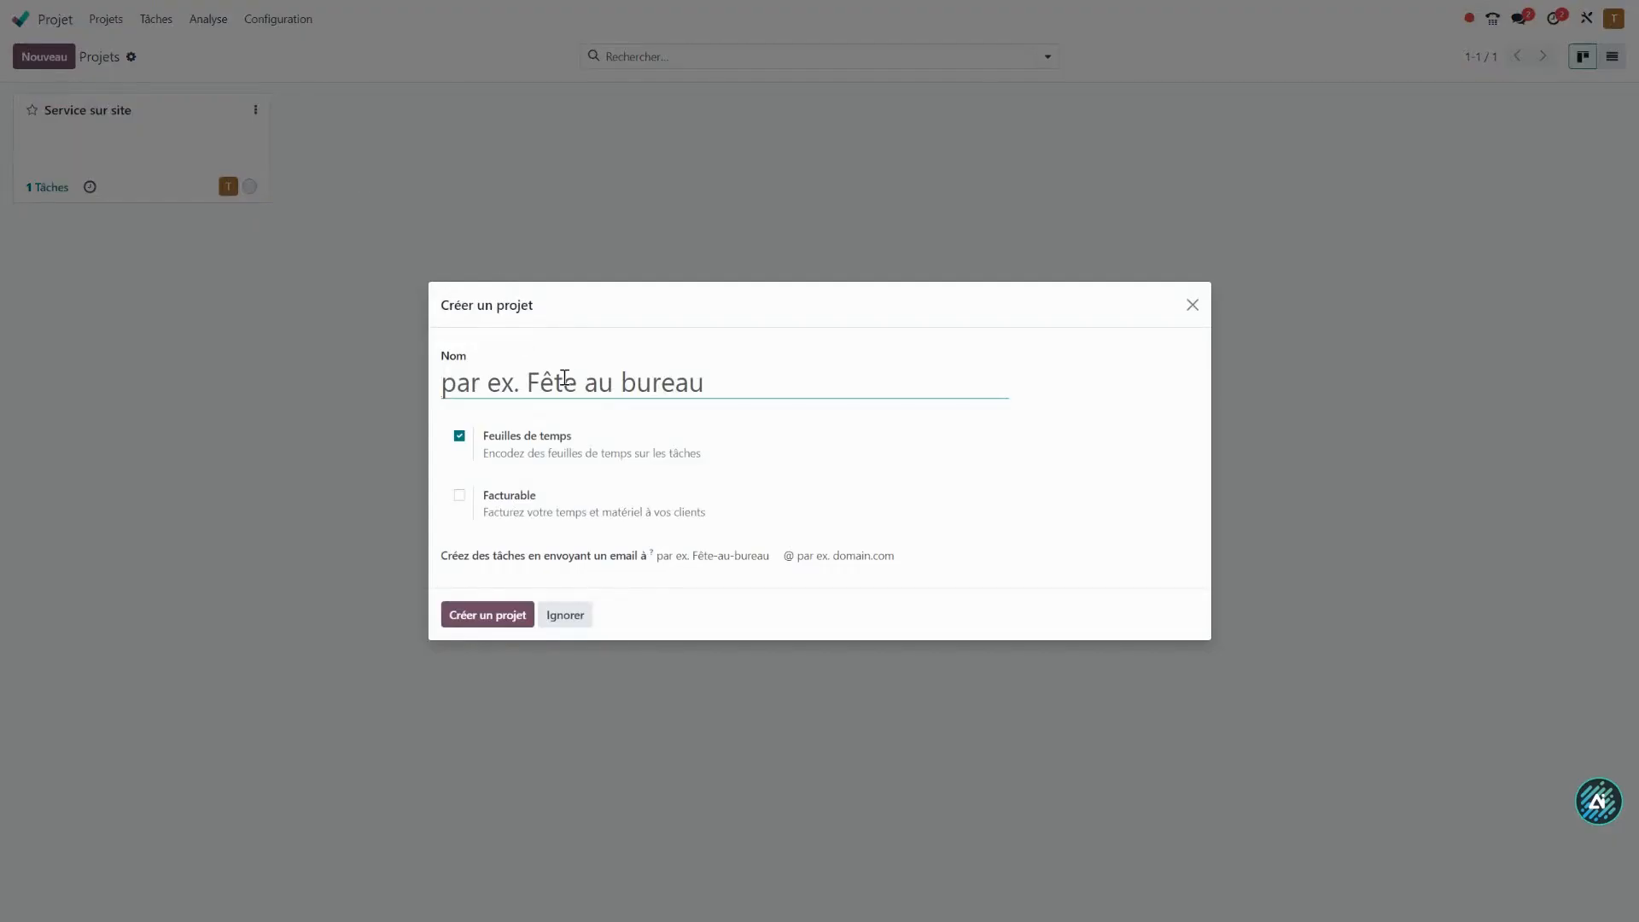
type("Entretien")
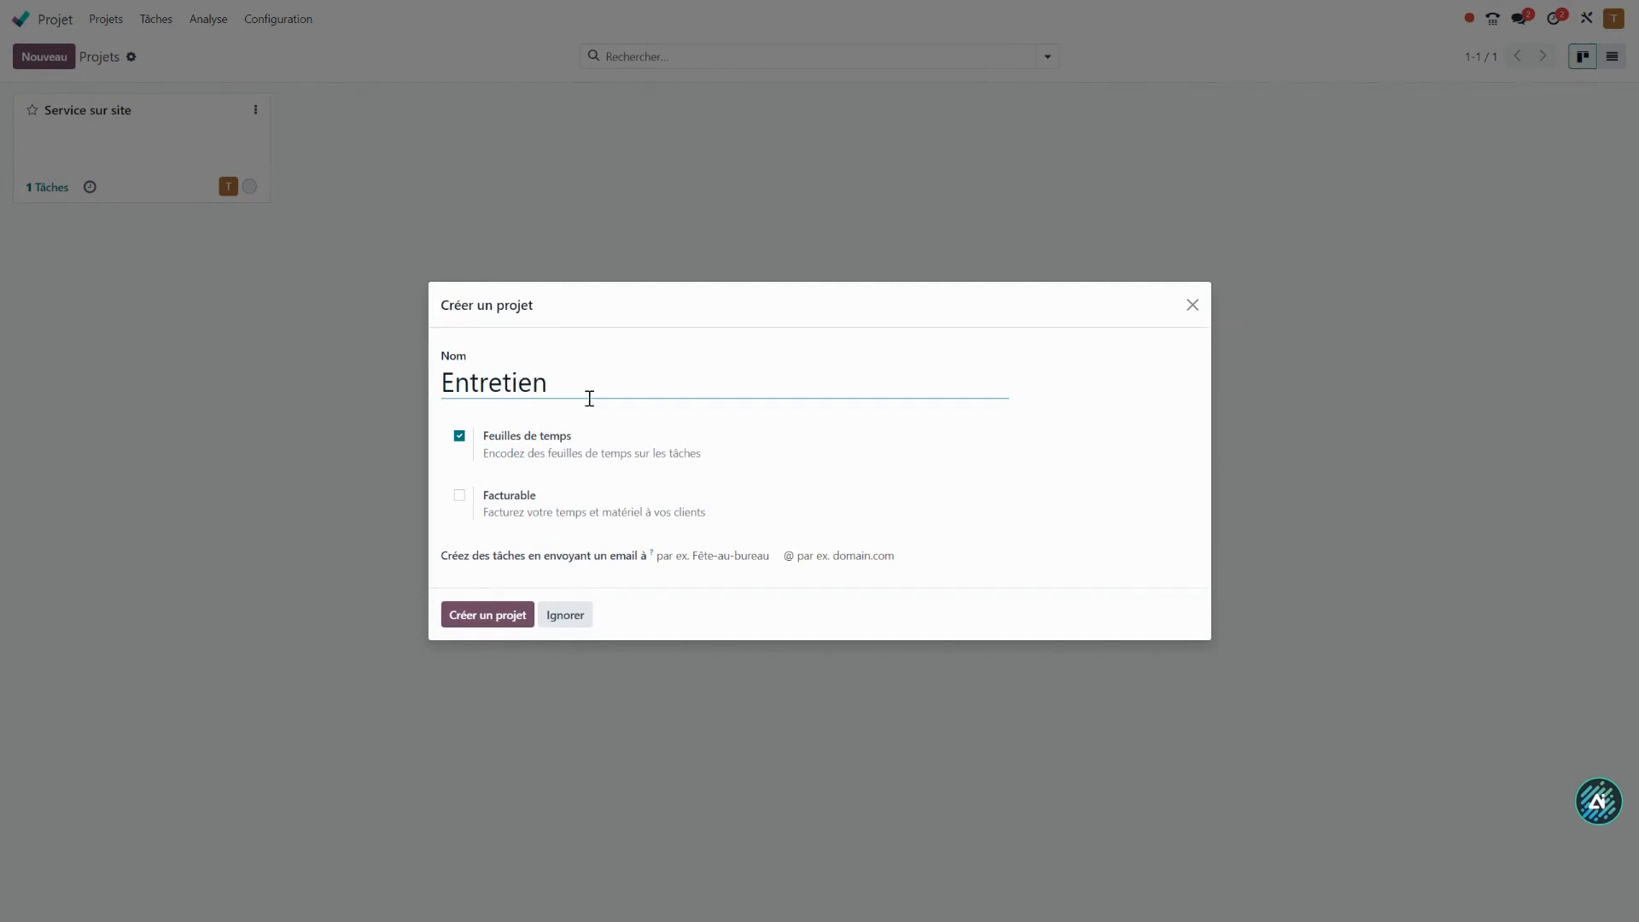
left_click(500, 629)
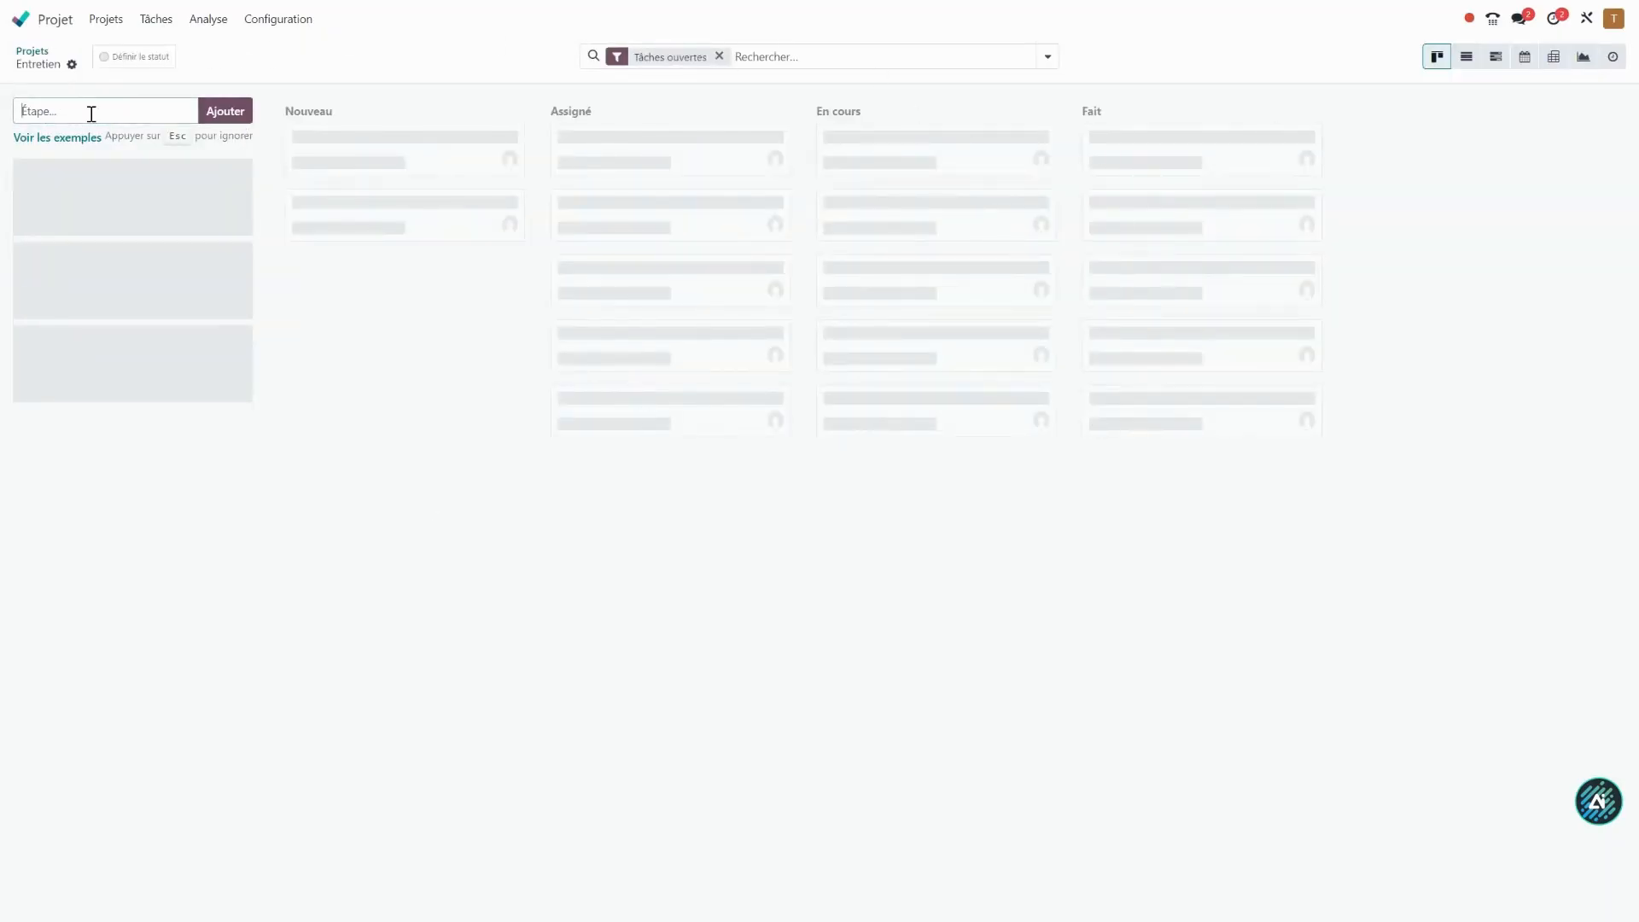
Add the stages New, In progress and Done to the Entretien project.
left_click(215, 109)
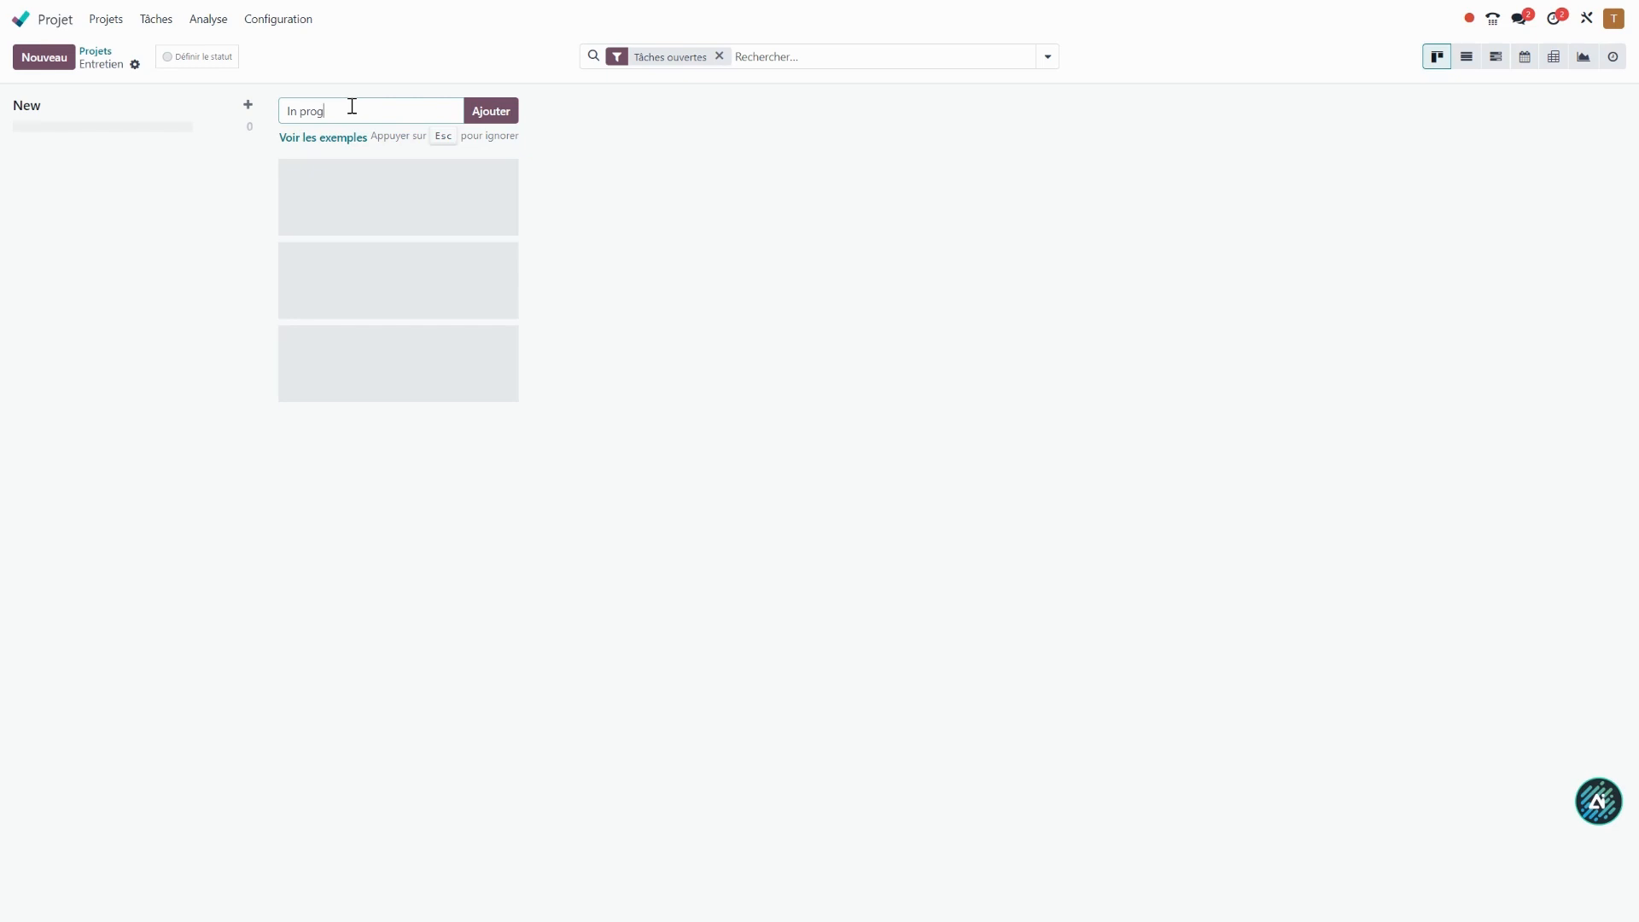
type("In progress")
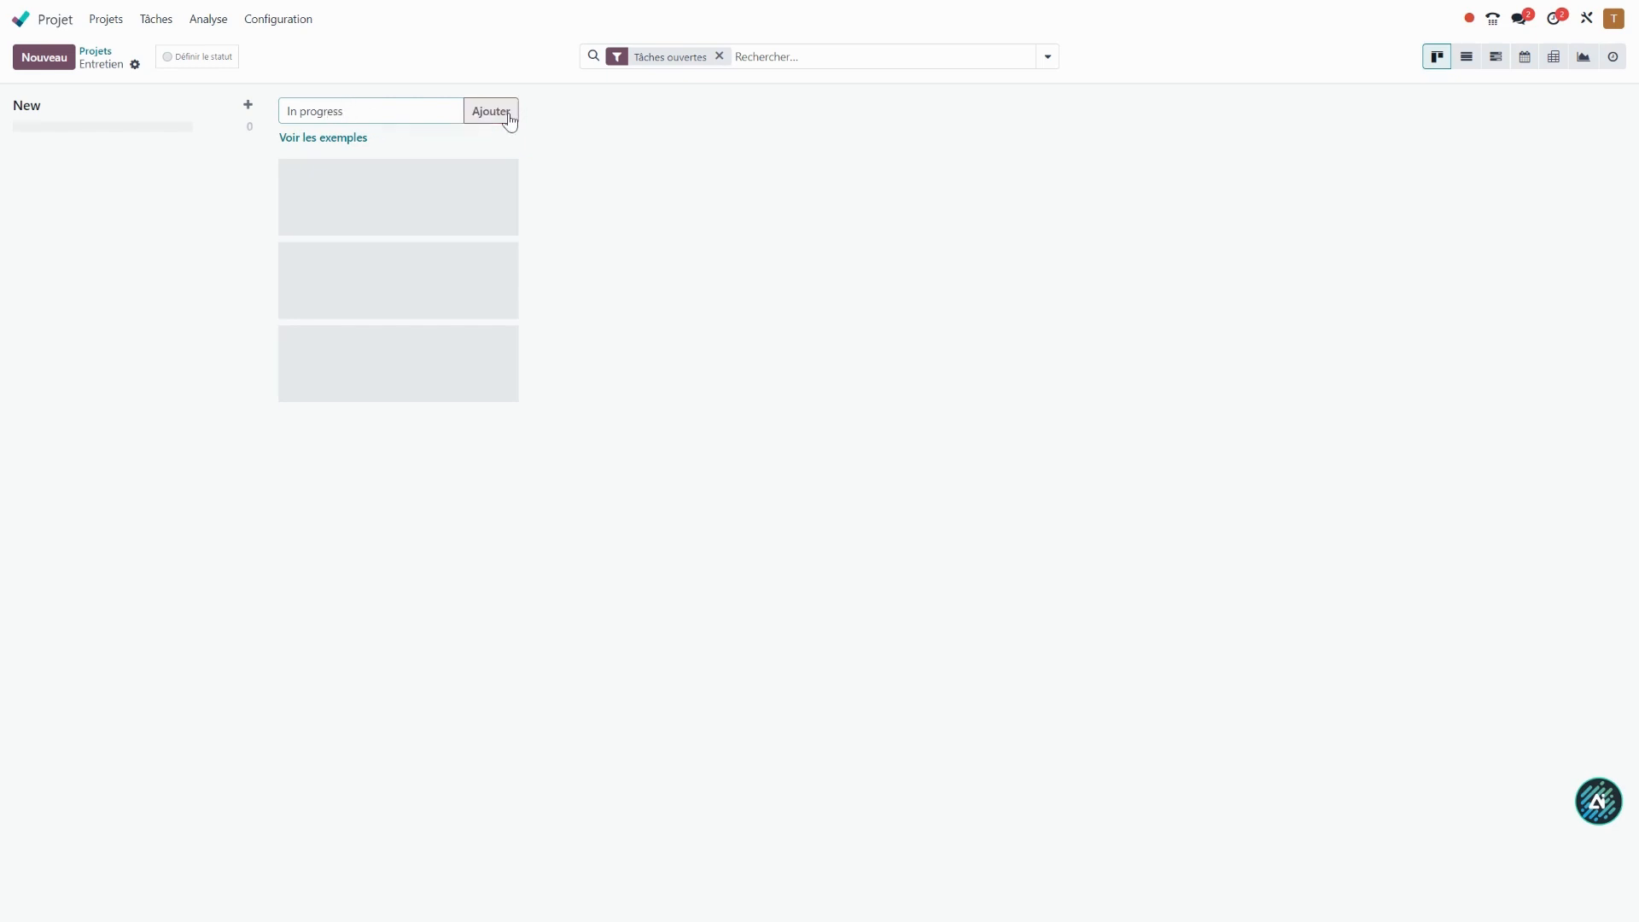
left_click(509, 121)
left_click(624, 105)
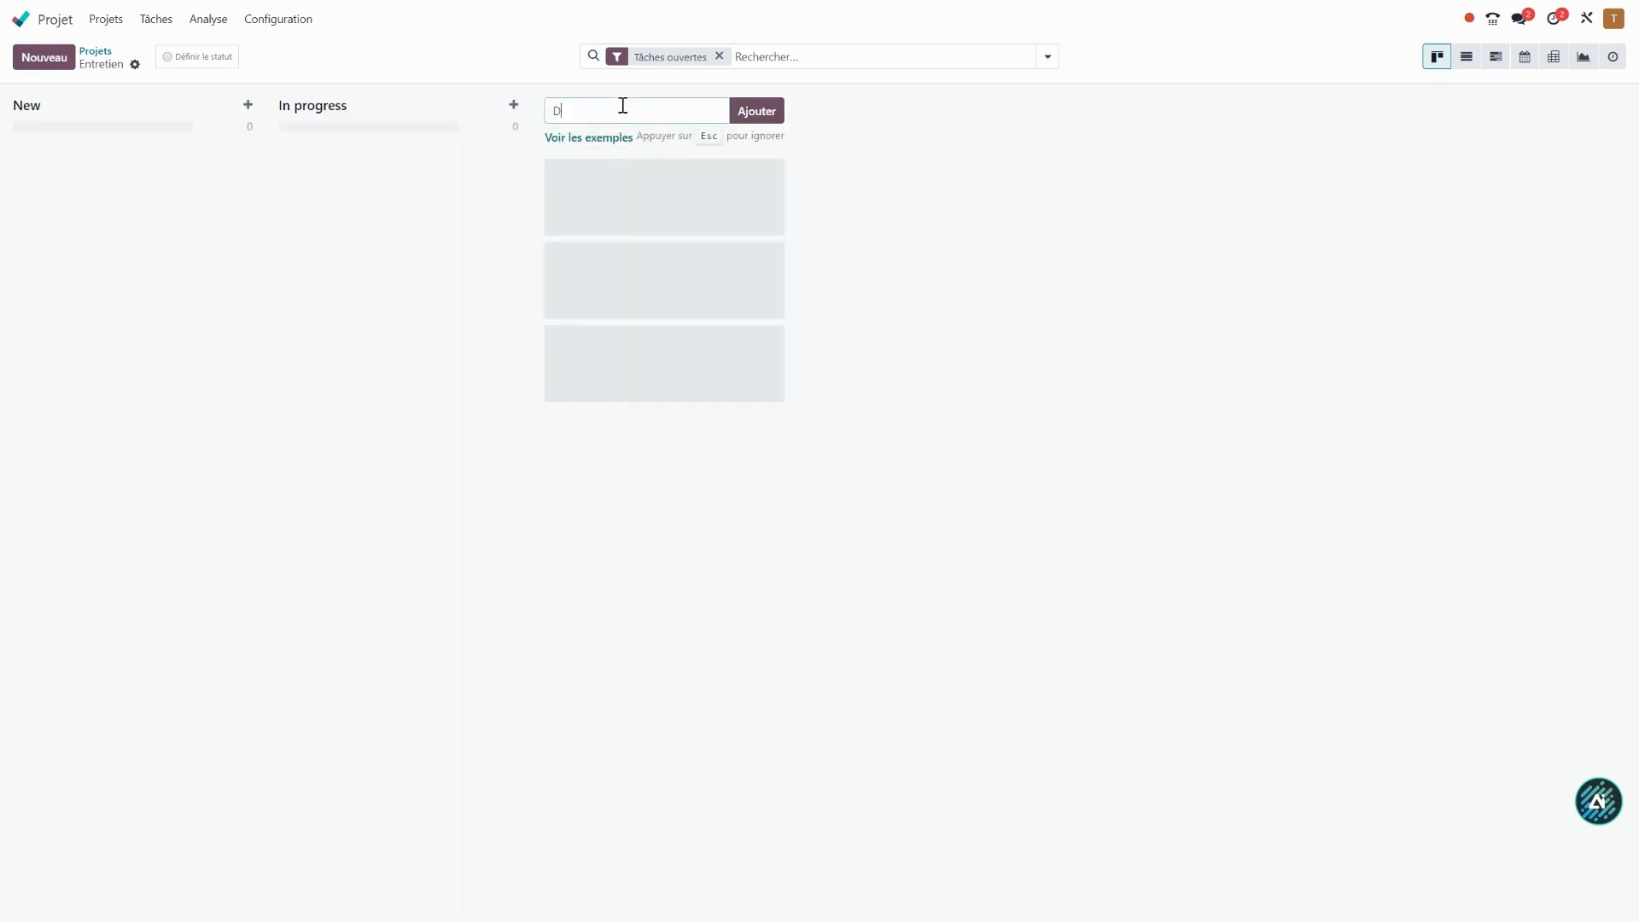
left_click(770, 119)
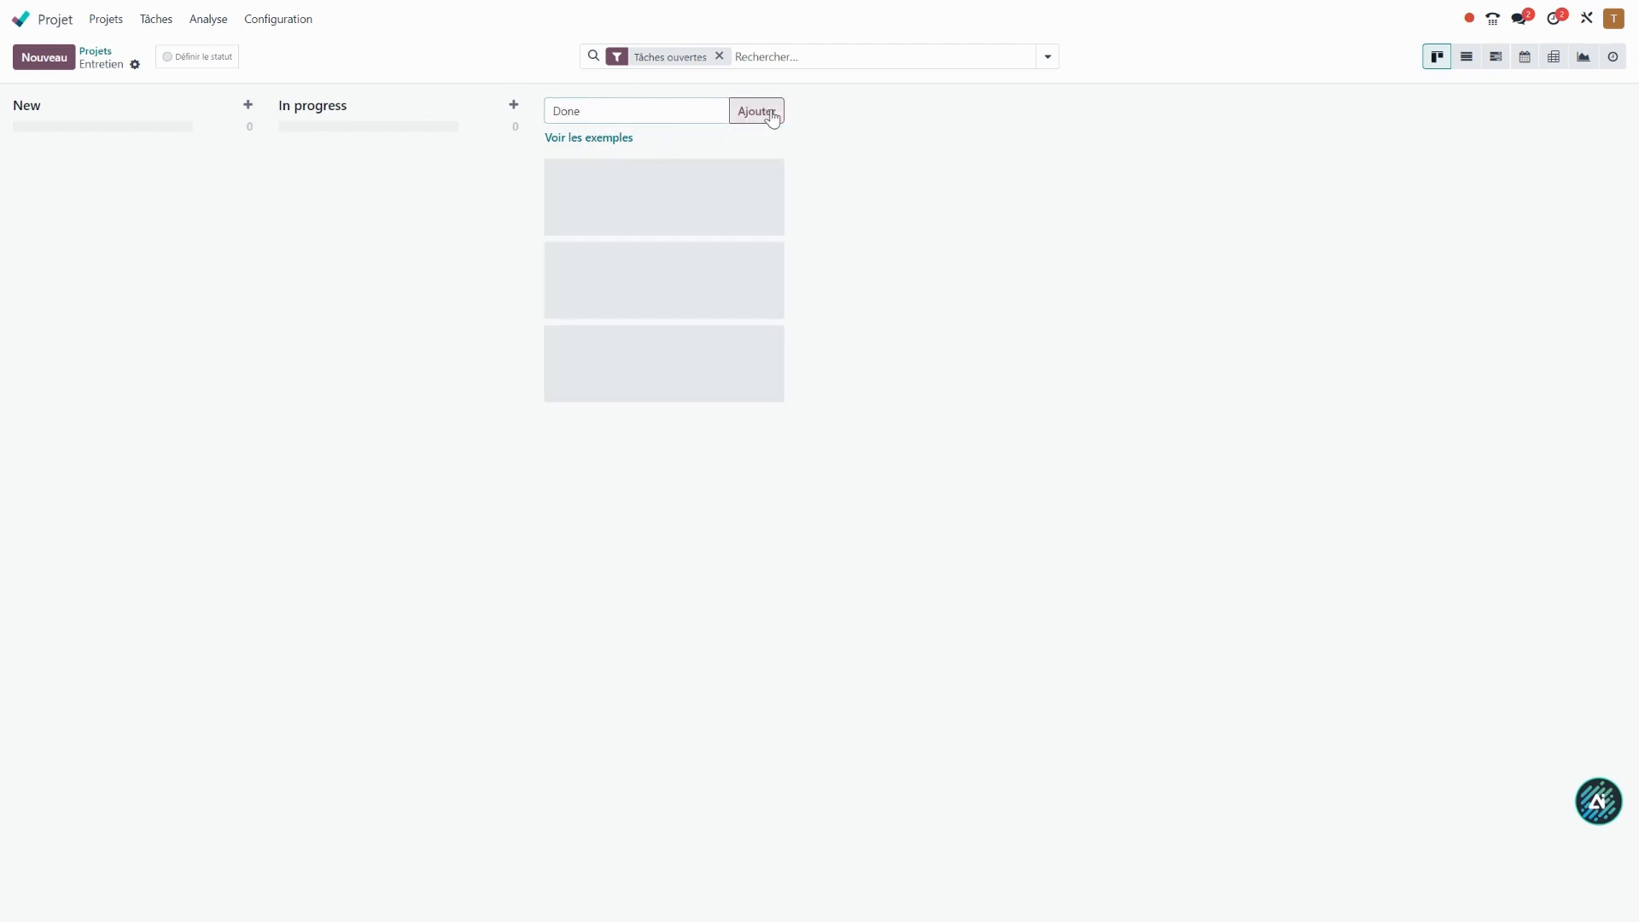
Set the Done stage of the Entretien project as folded in the Kanban view and save it.
left_click(752, 109)
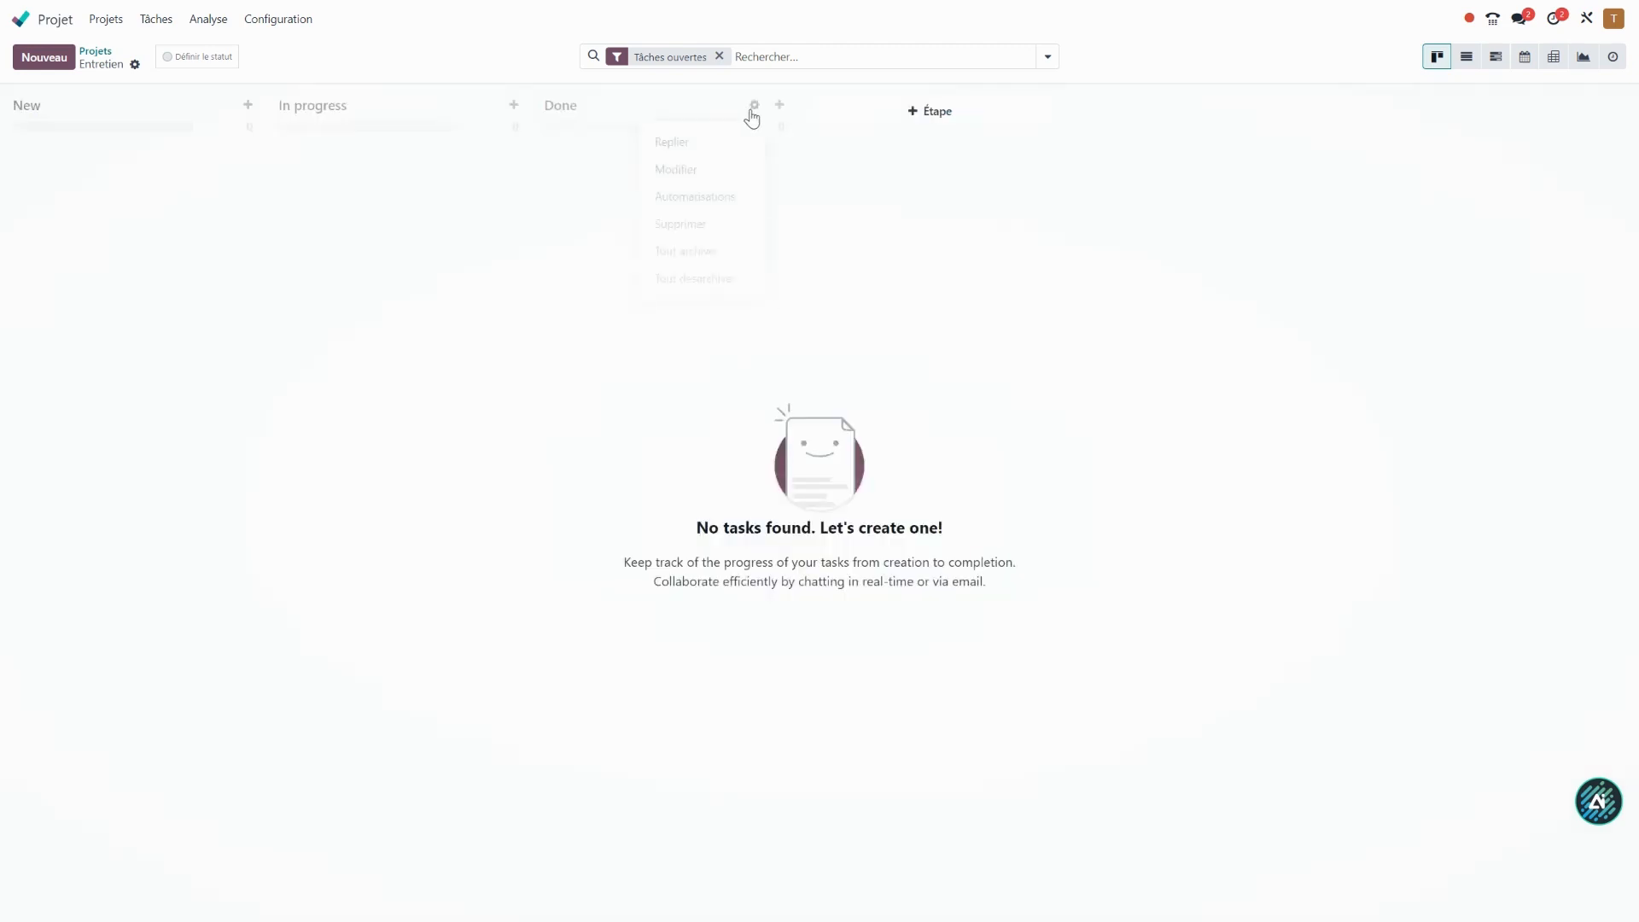
left_click(699, 175)
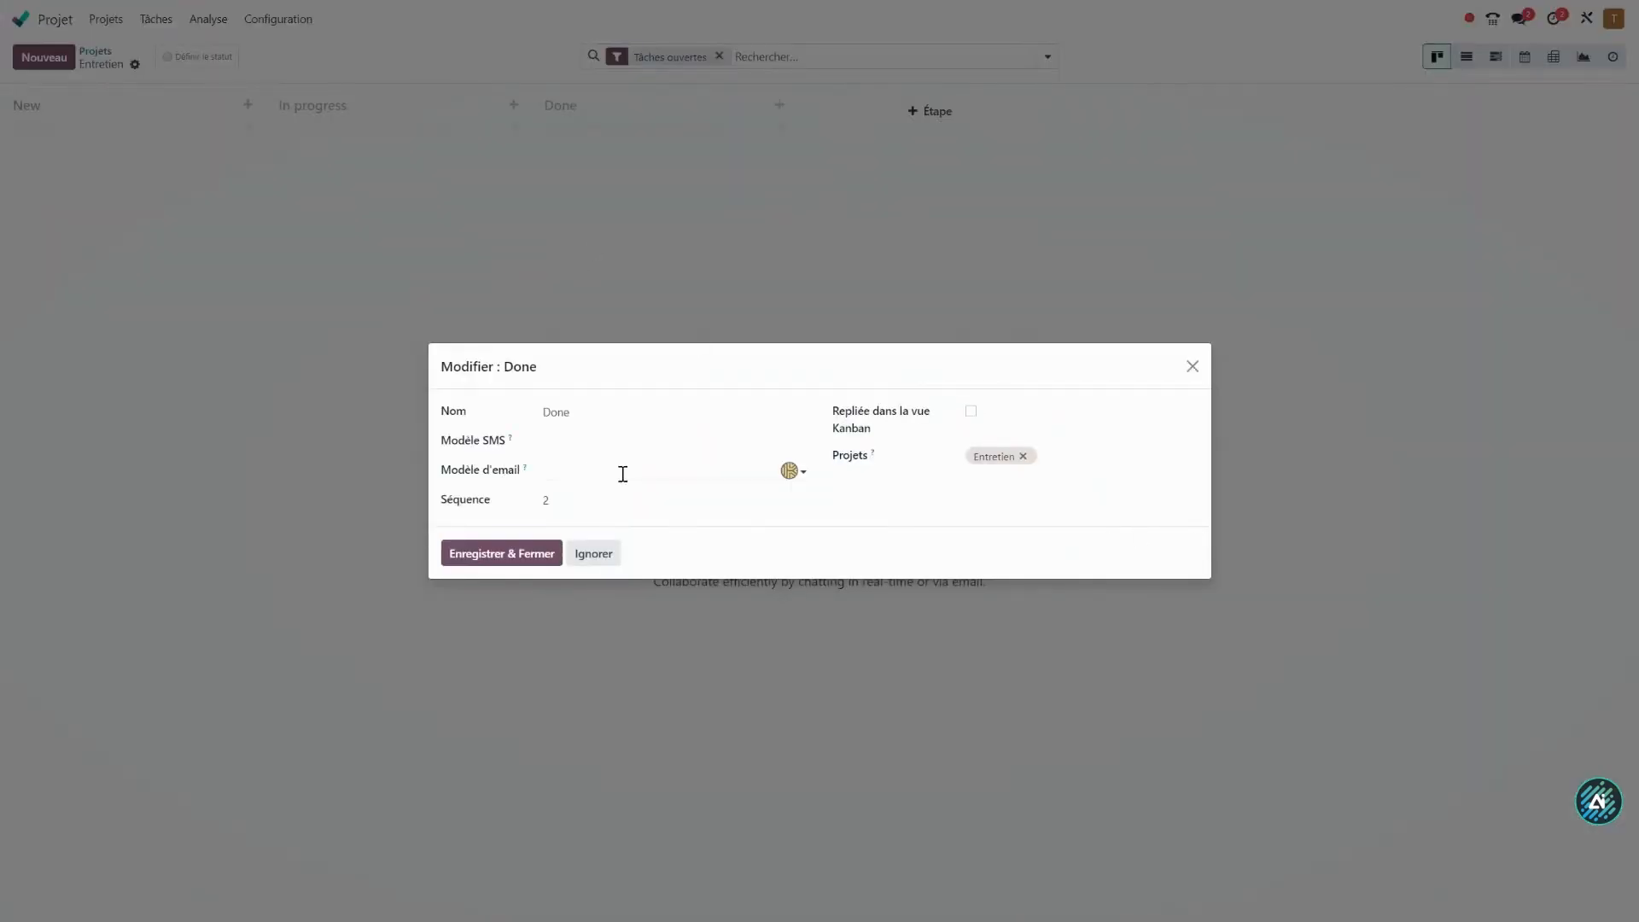
left_click(972, 413)
left_click(538, 555)
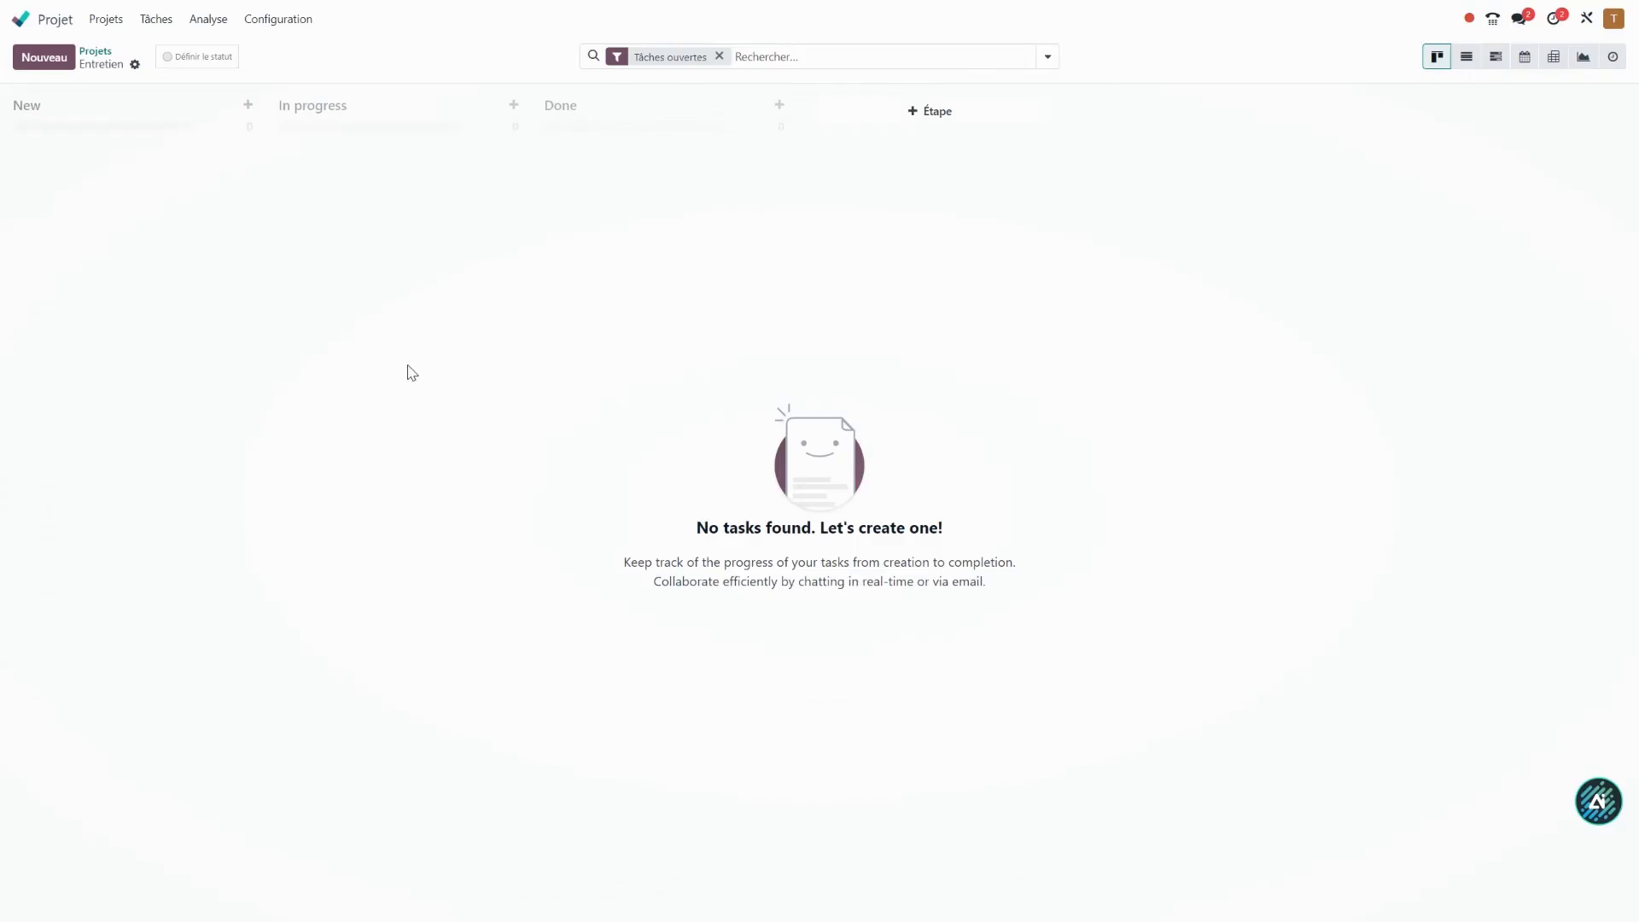
Examine the stages of the Service sur site project and return to the project overview.
left_click(98, 51)
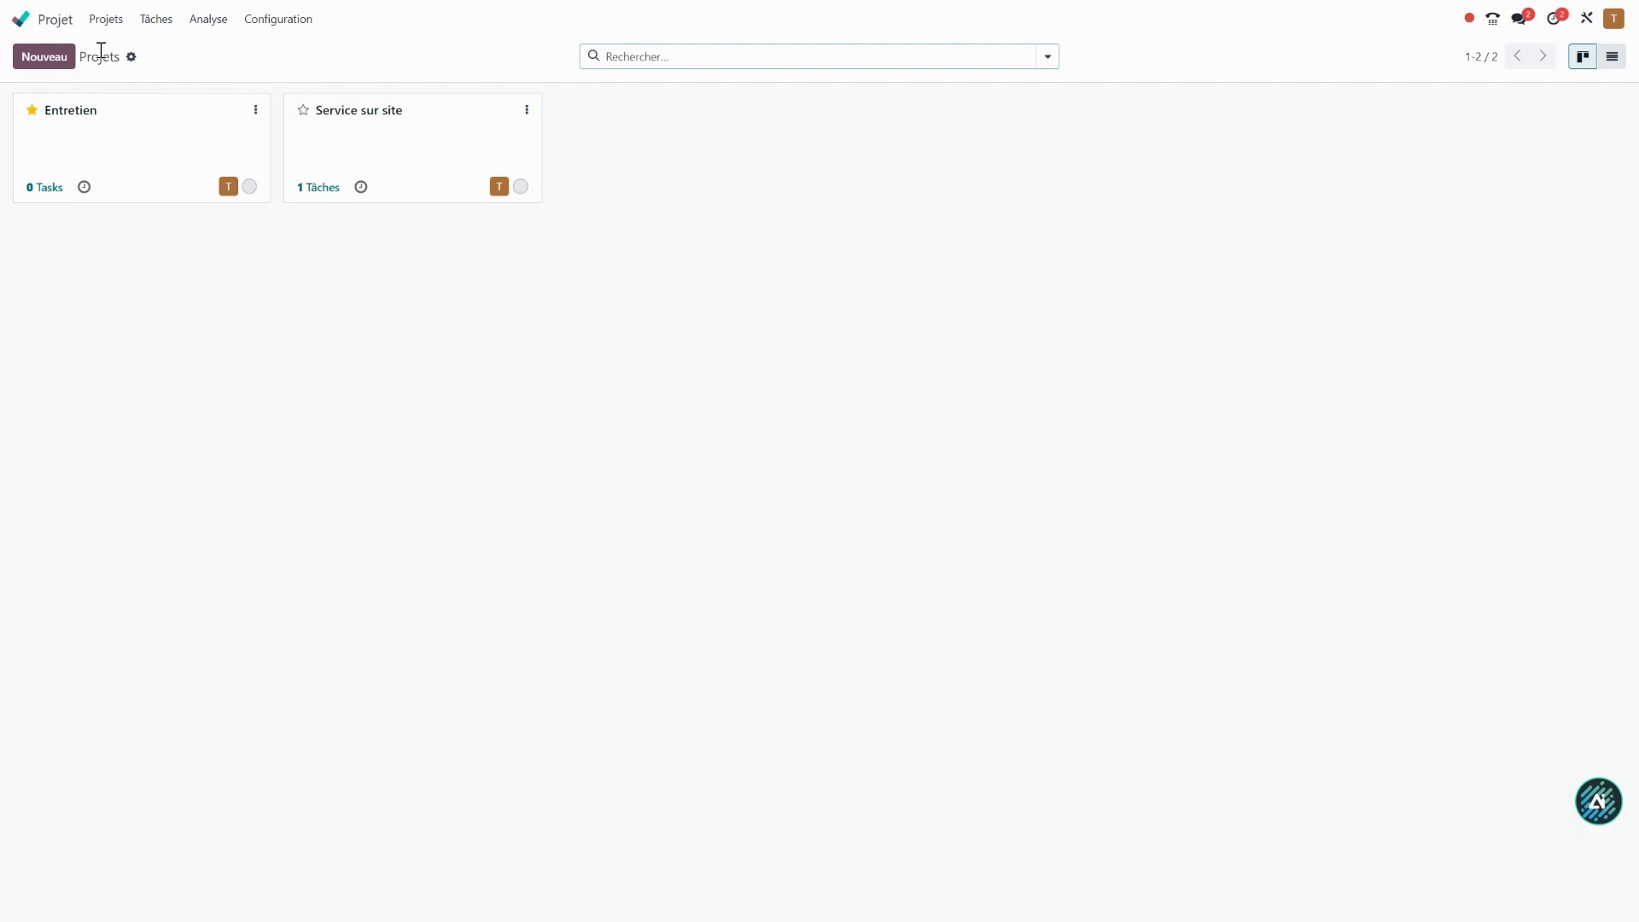
left_click(388, 137)
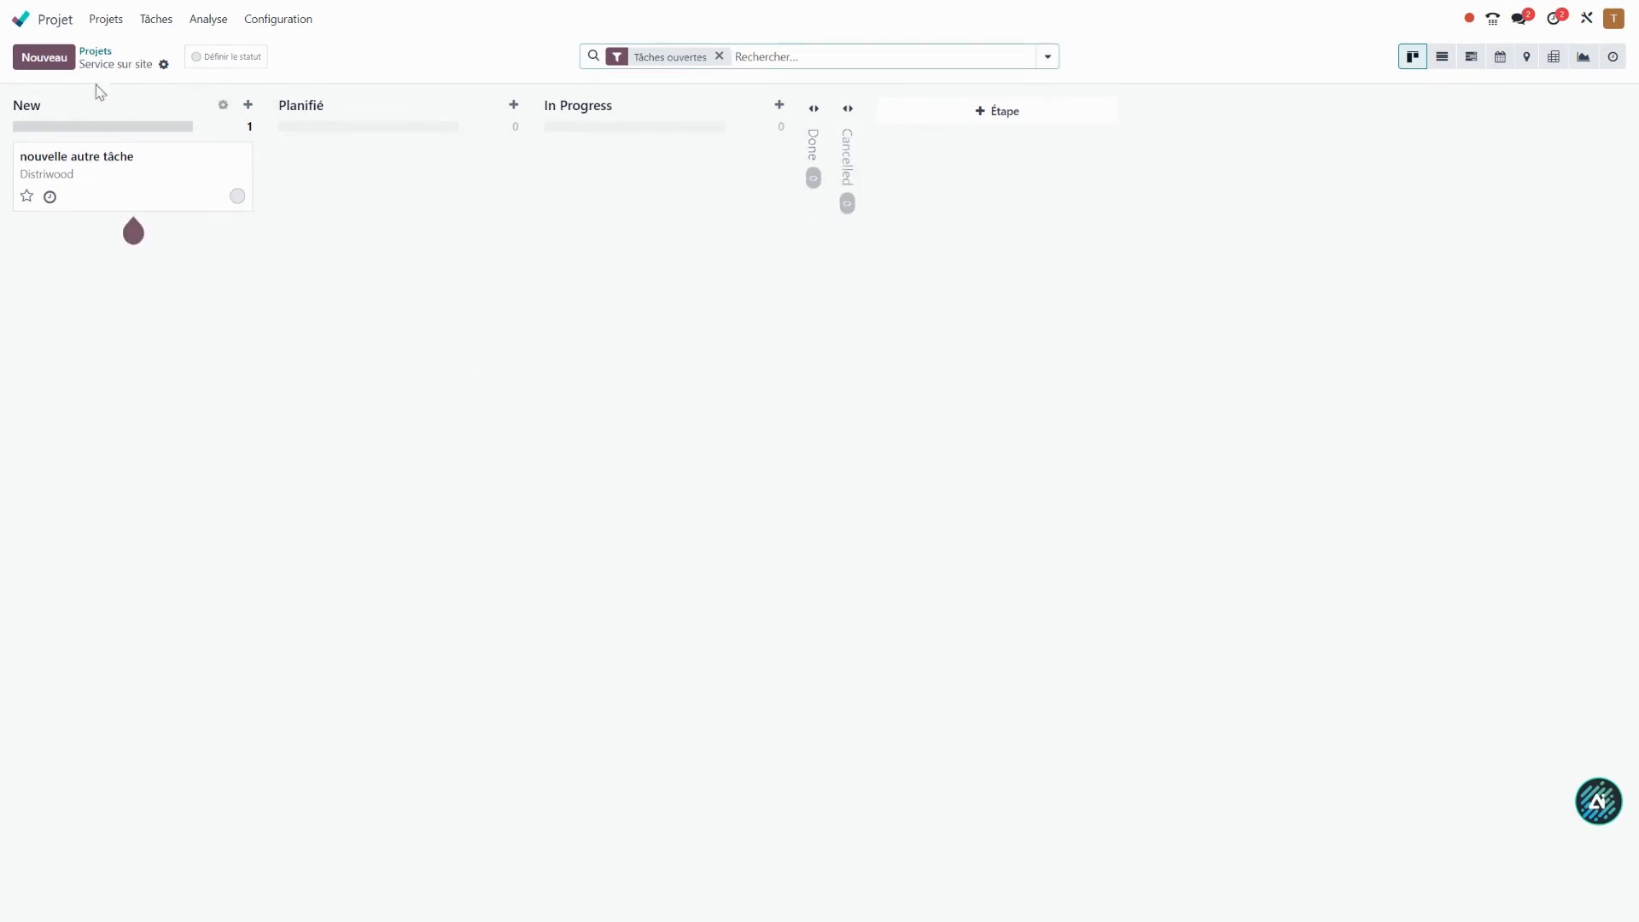
mouse_move(139, 194)
left_mouse_down()
mouse_move(403, 176)
mouse_move(195, 224)
mouse_move(54, 194)
mouse_move(114, 209)
mouse_move(146, 194)
left_mouse_up()
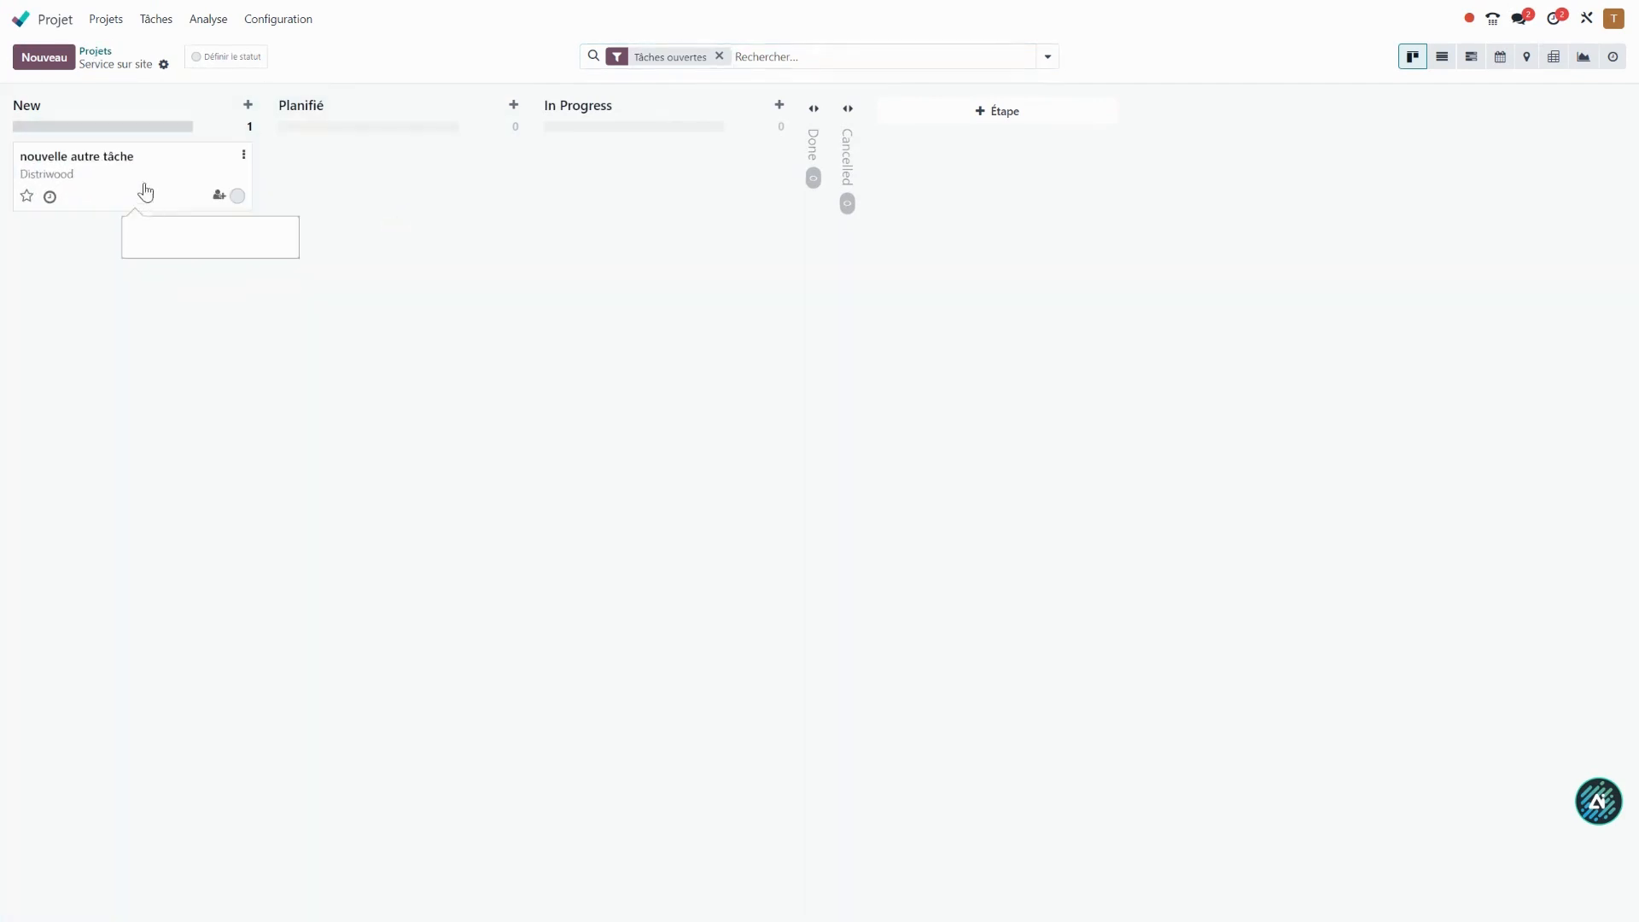
left_click(100, 55)
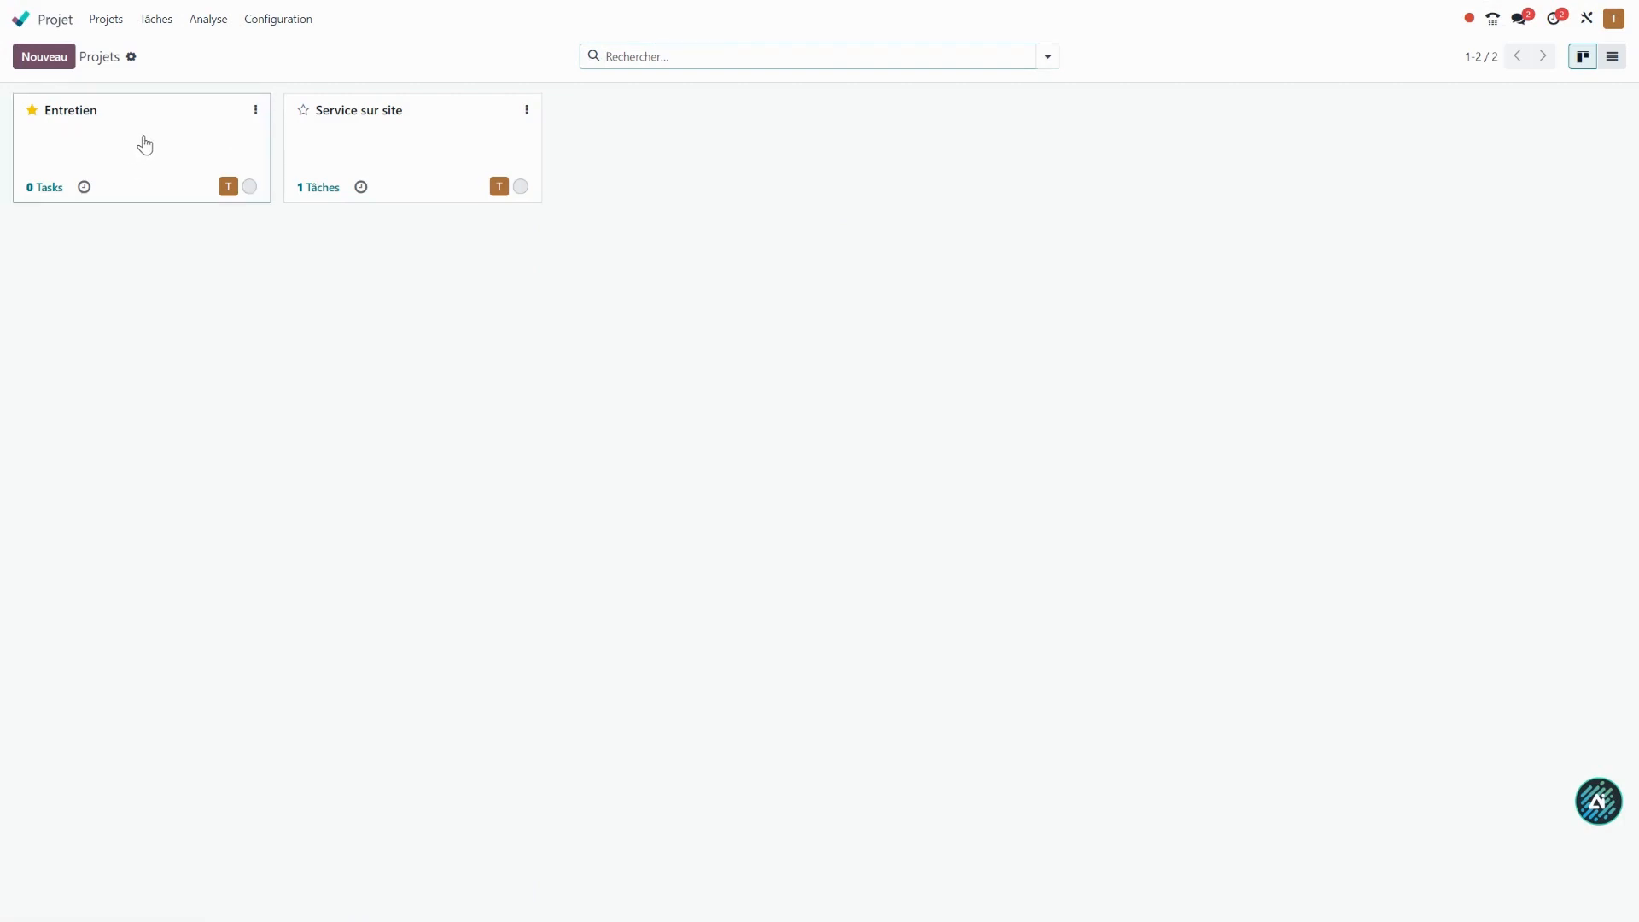
Add a task titled "nouvelle tâche" to the New stage of the Entretien project.
left_click(142, 146)
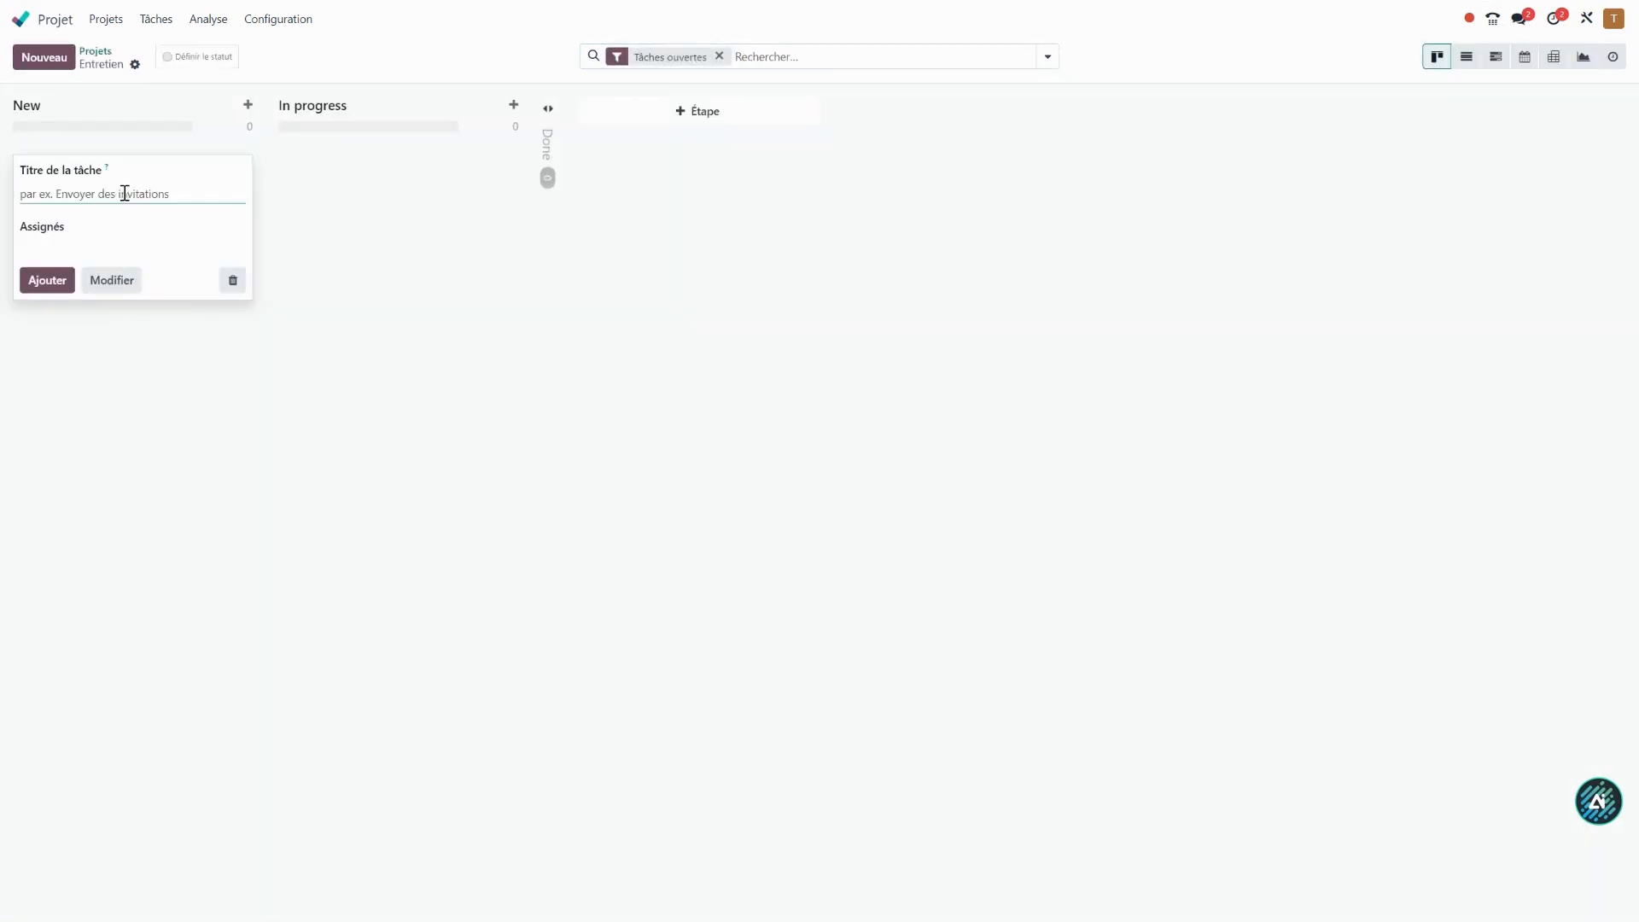
type("nouvelle tâche")
left_click(47, 280)
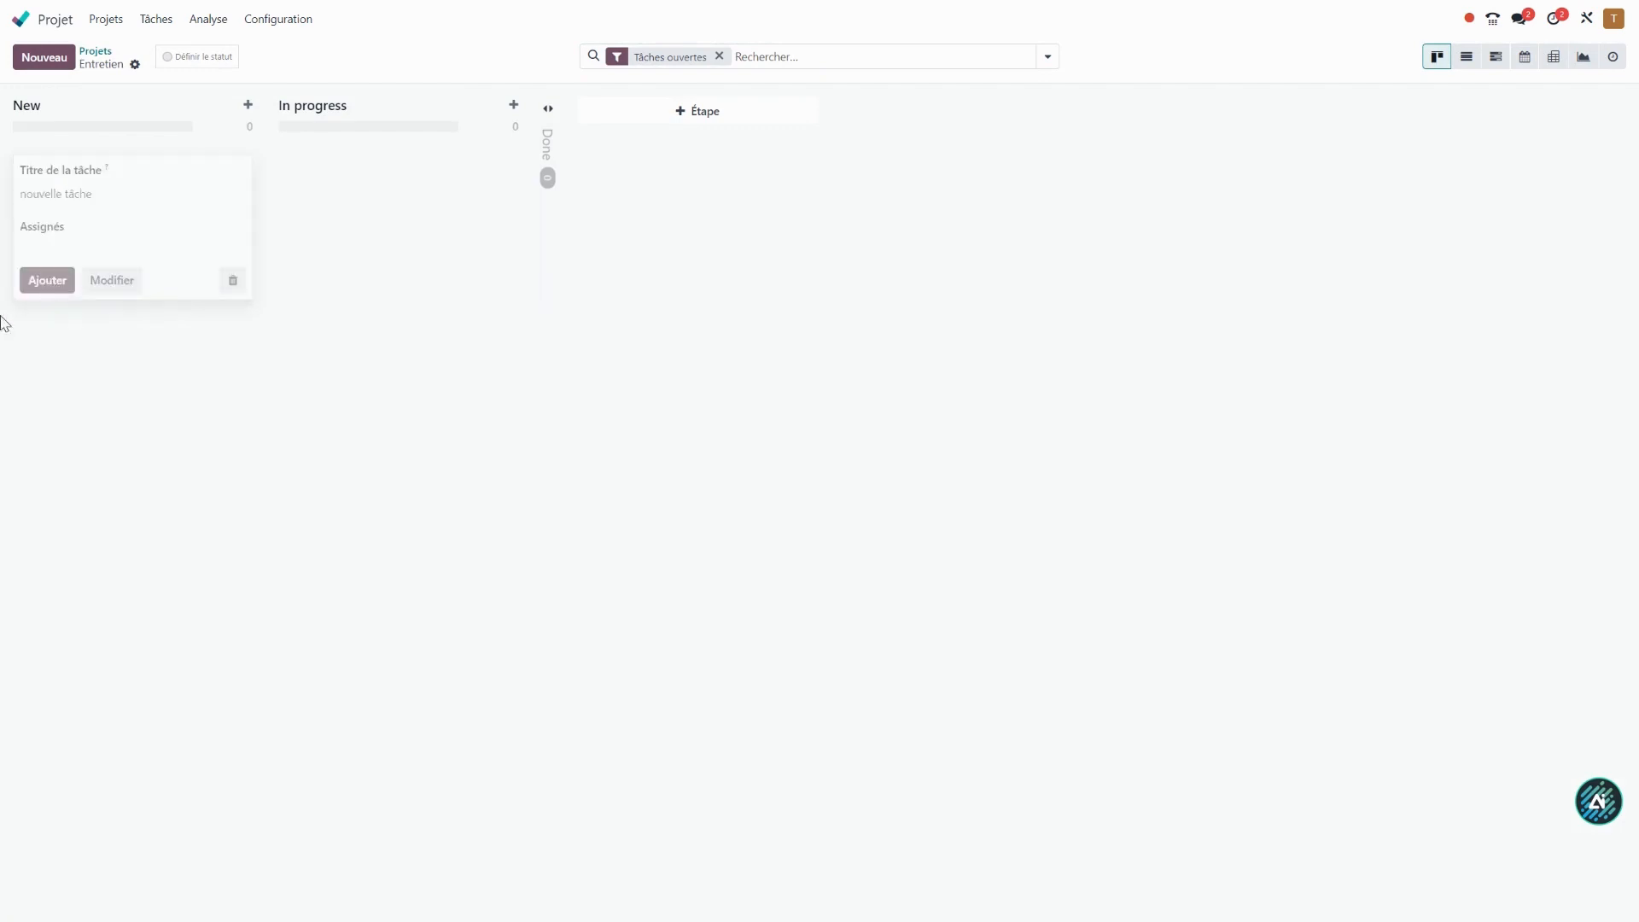
left_click(344, 398)
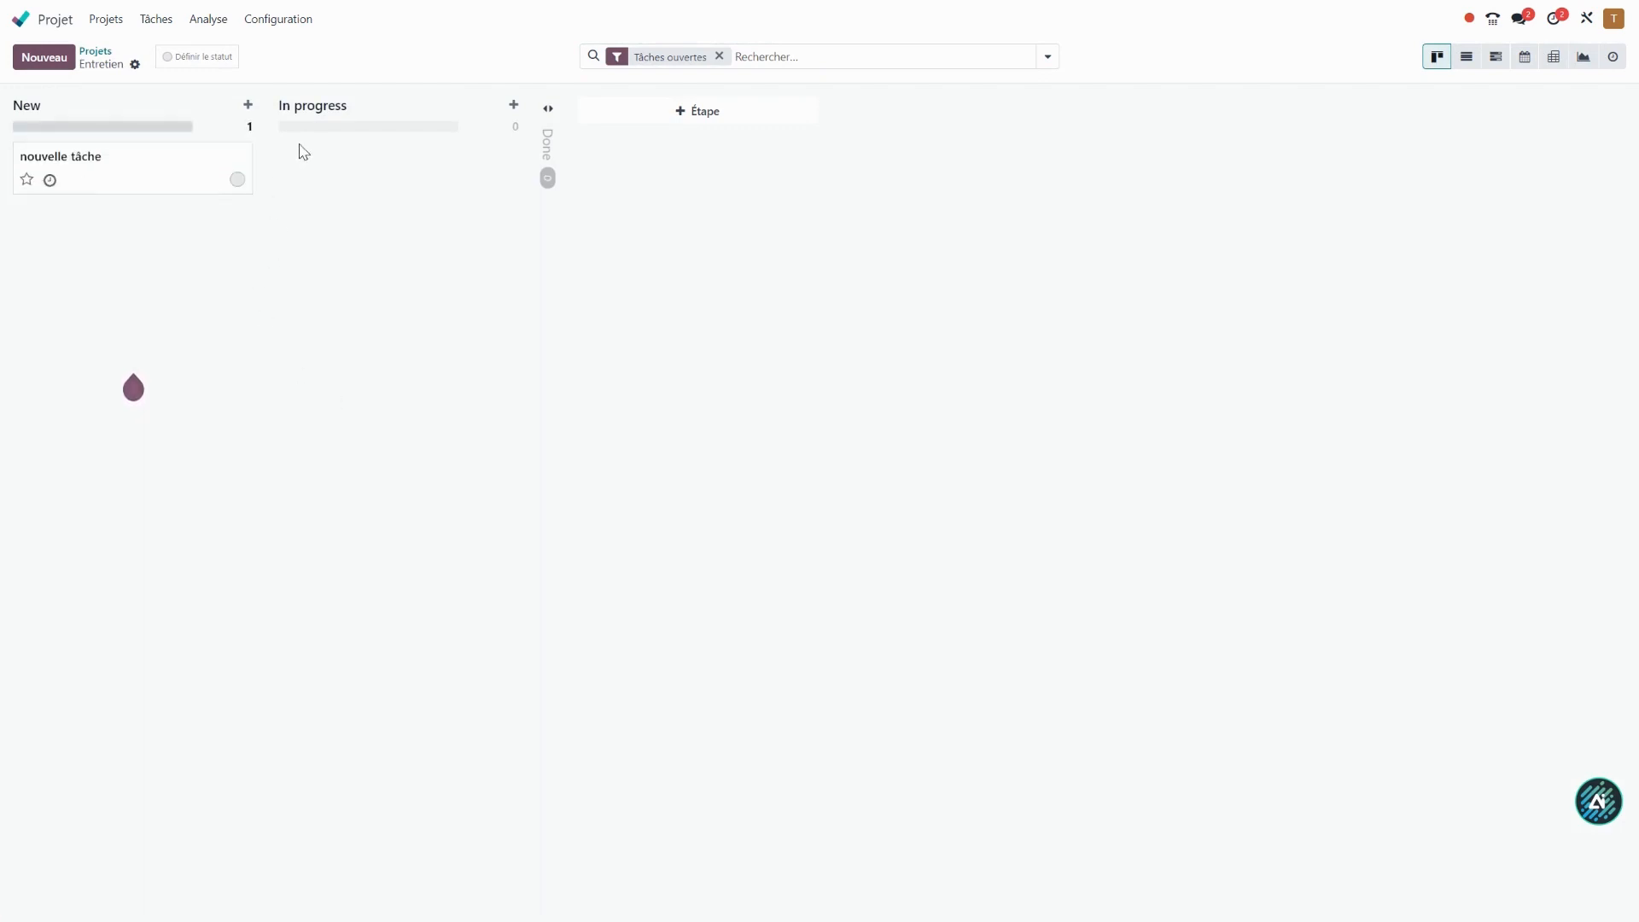
Show the tasks of all projects in Kanban view without the Tâches ouvertes filter, grouped by Étape.
left_click(157, 21)
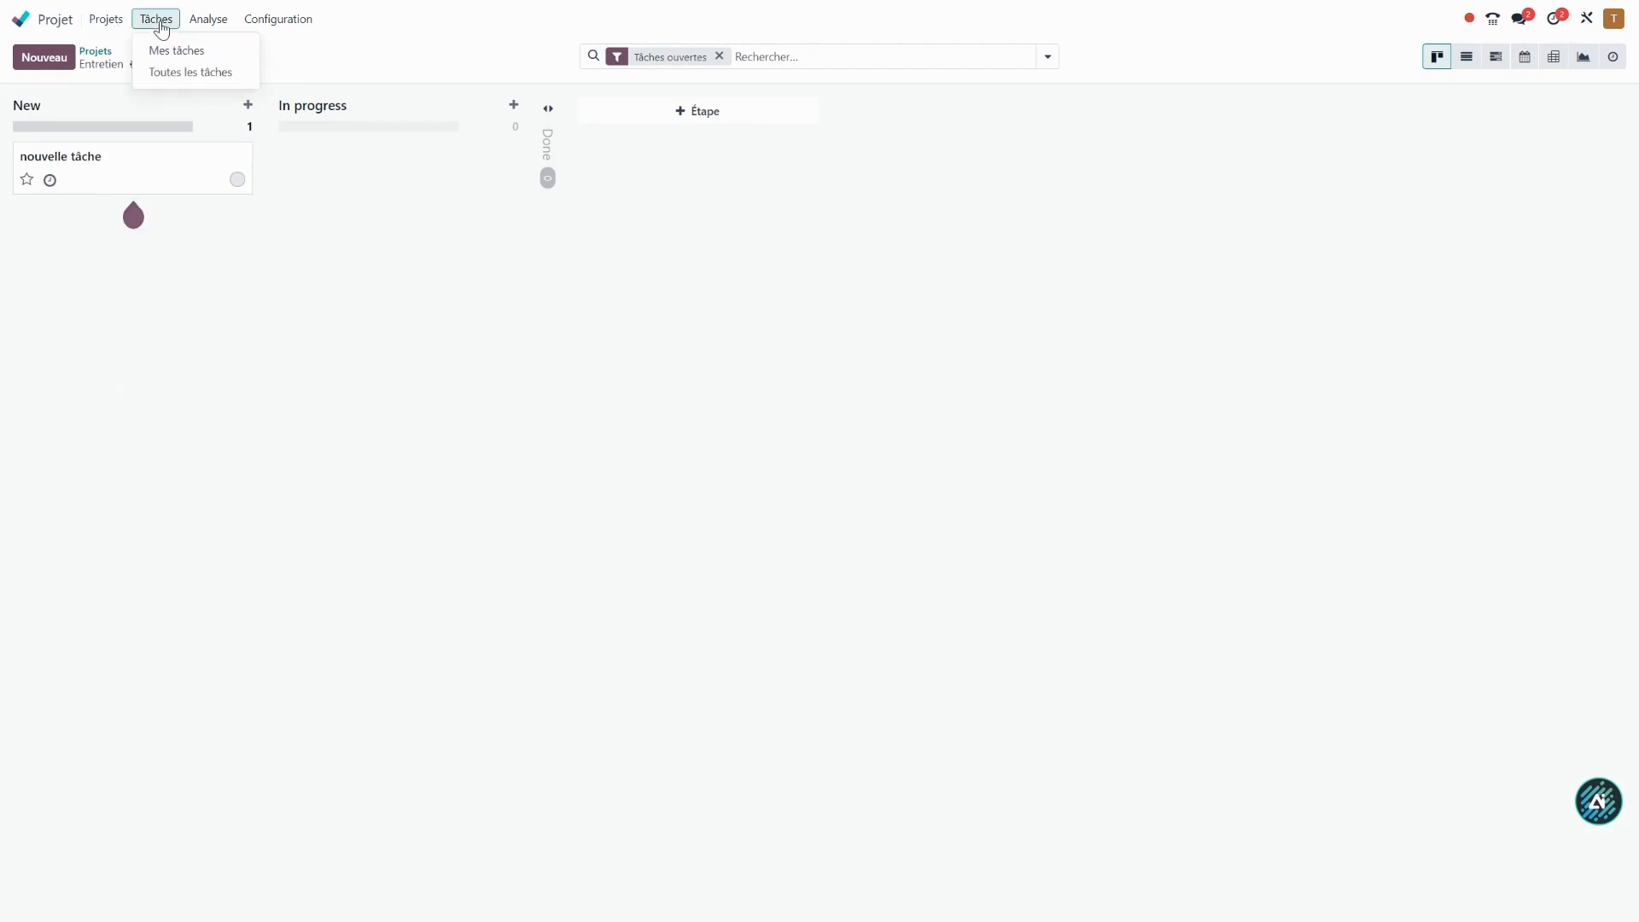
left_click(182, 72)
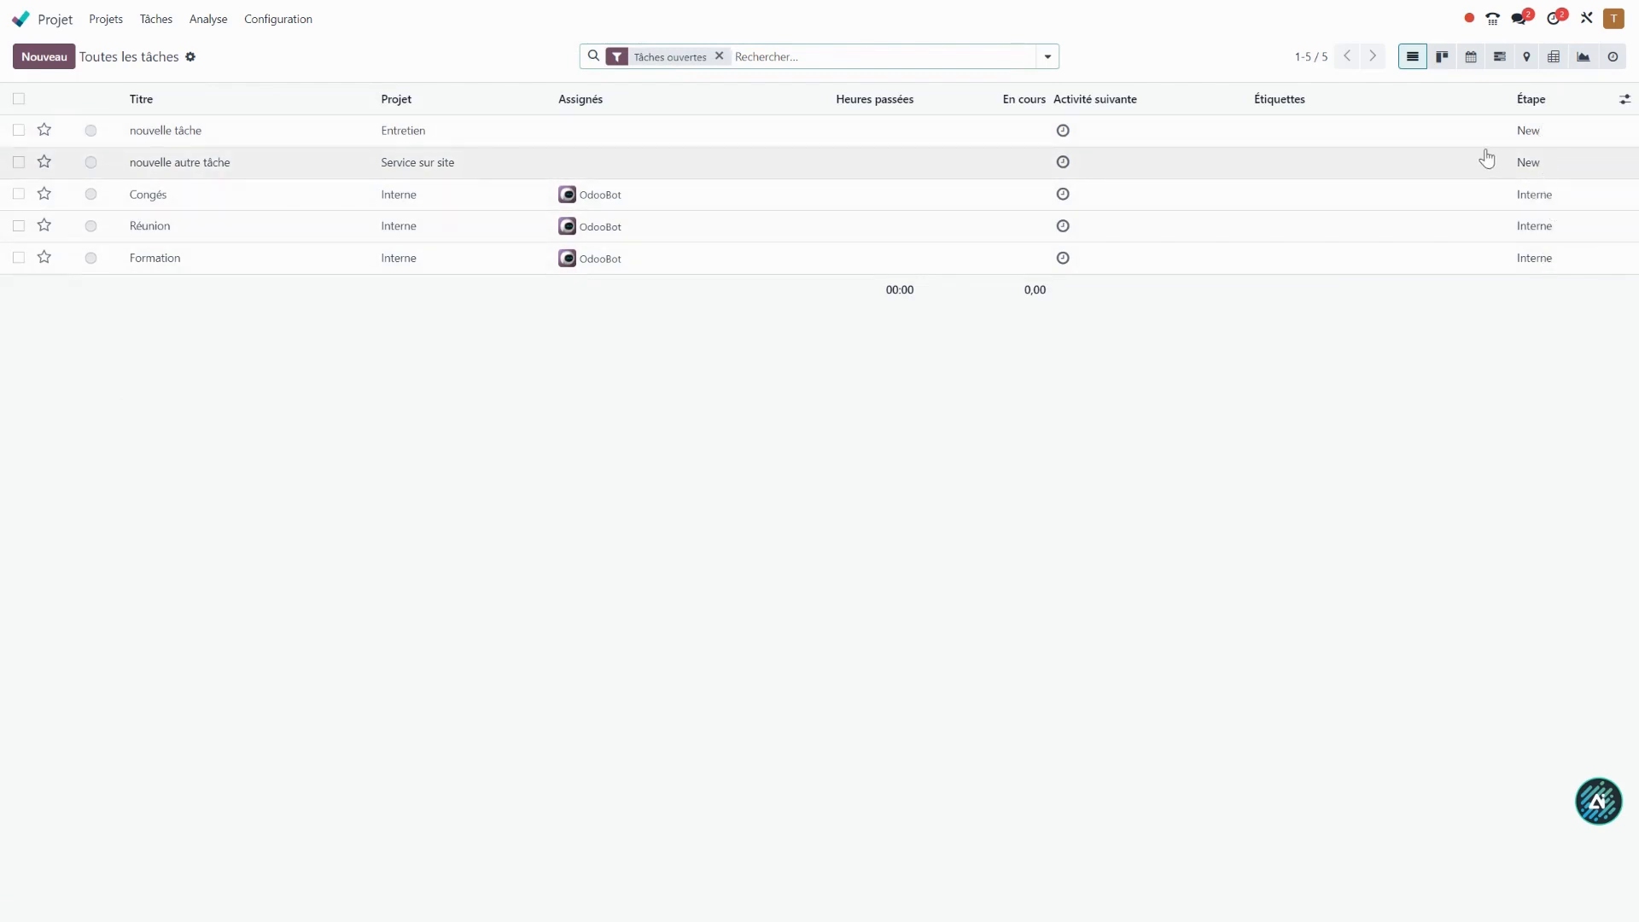
left_click(1442, 56)
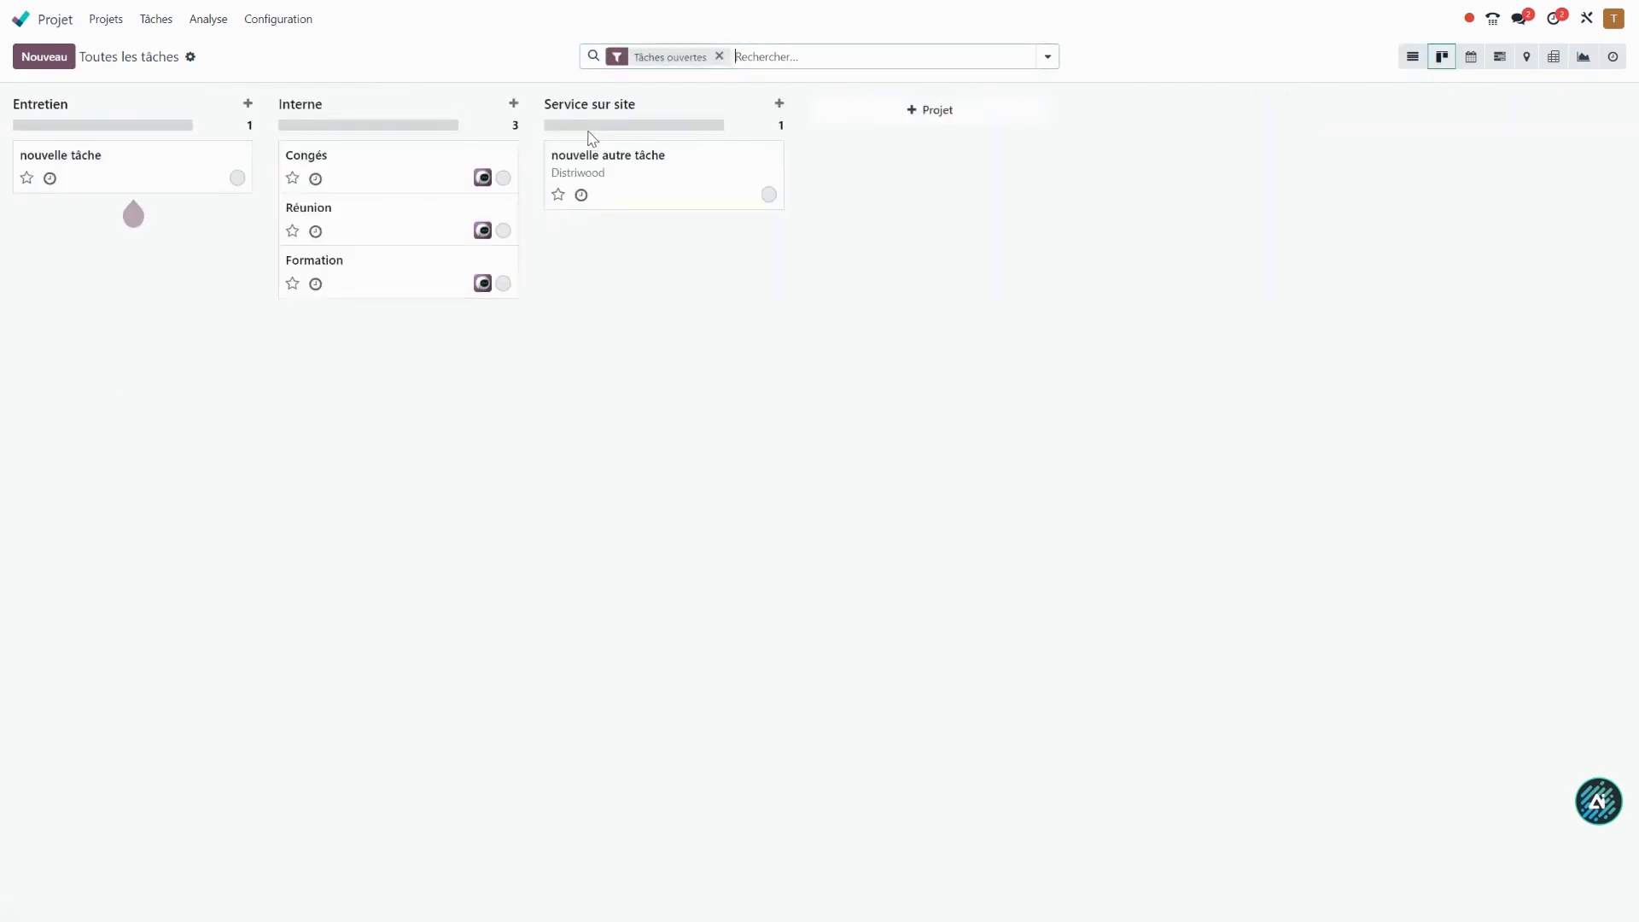
left_click(718, 56)
left_click(1047, 57)
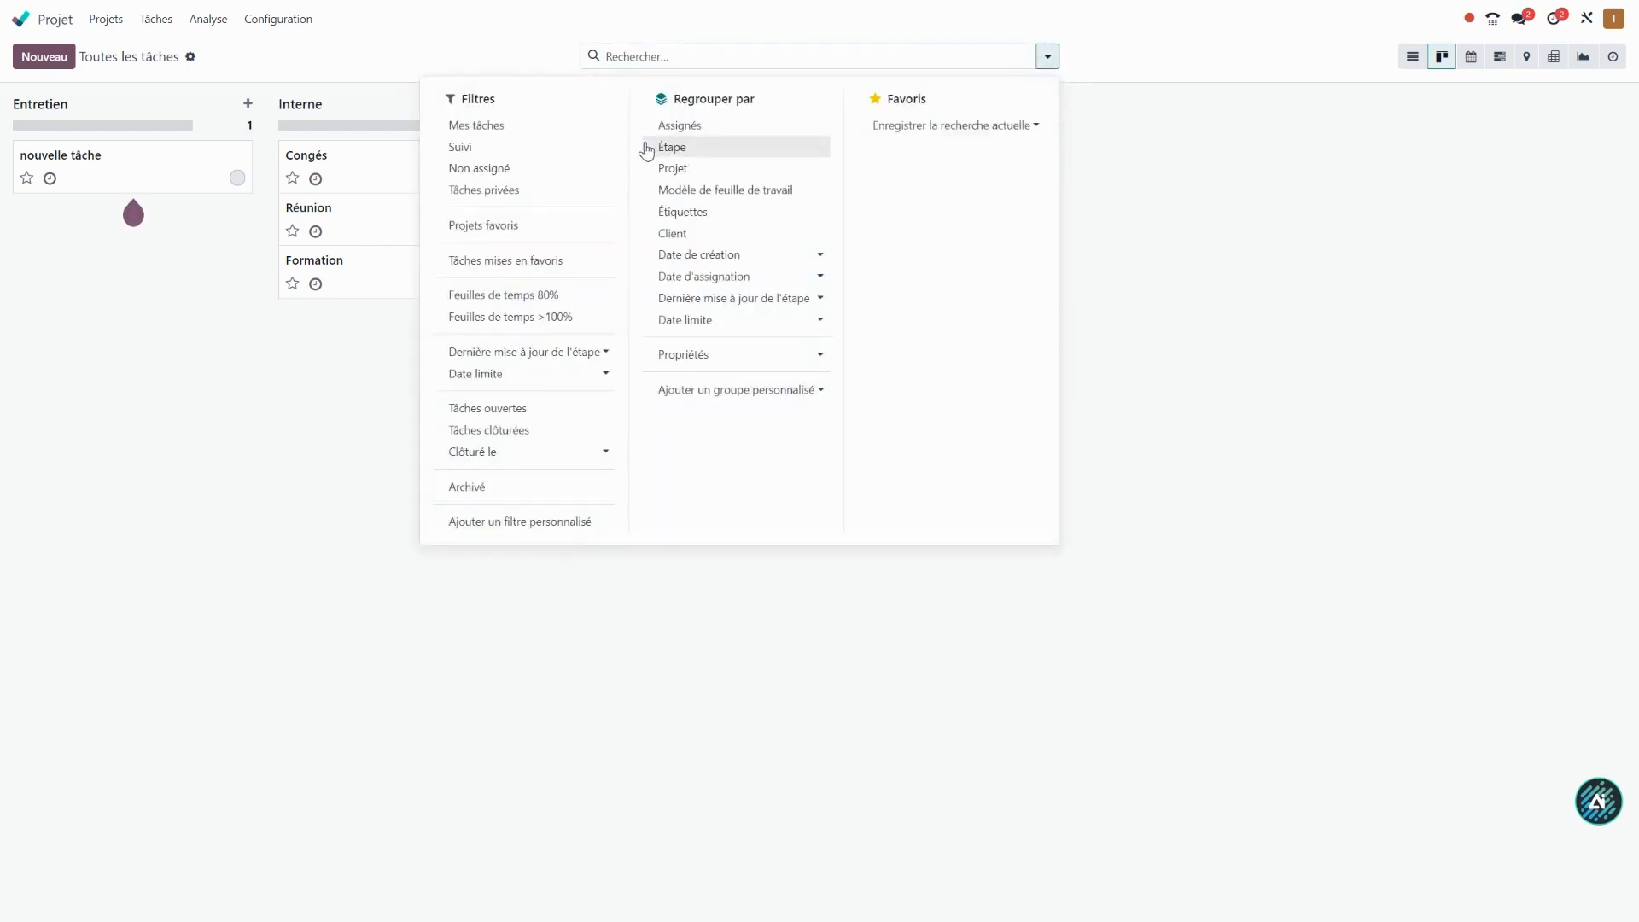
left_click(675, 150)
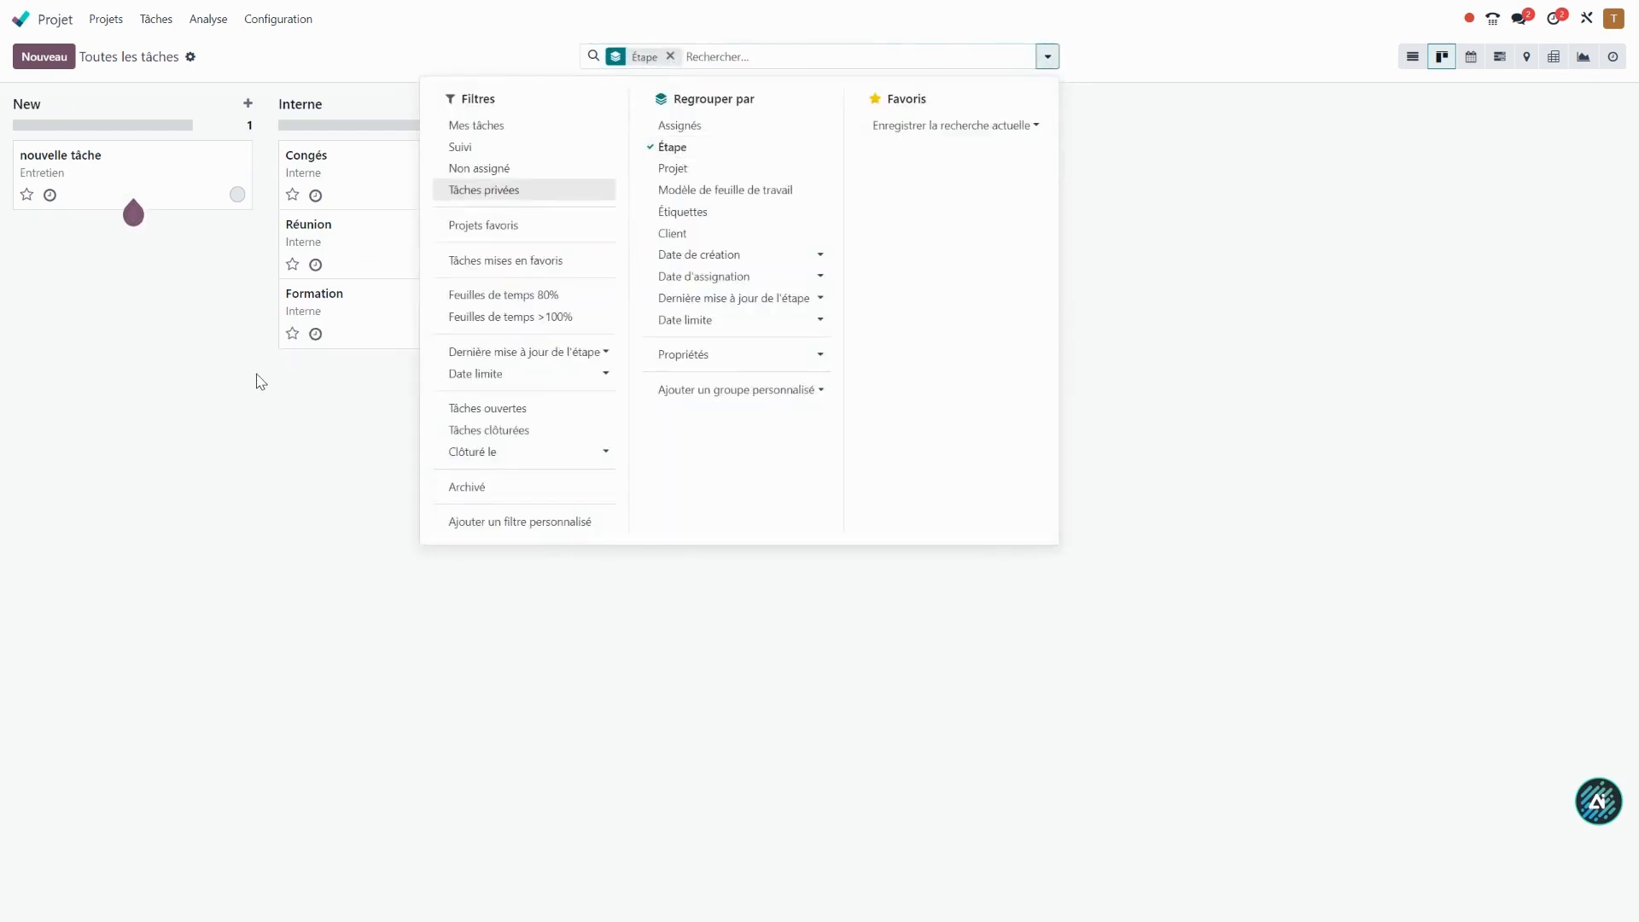
left_click(261, 380)
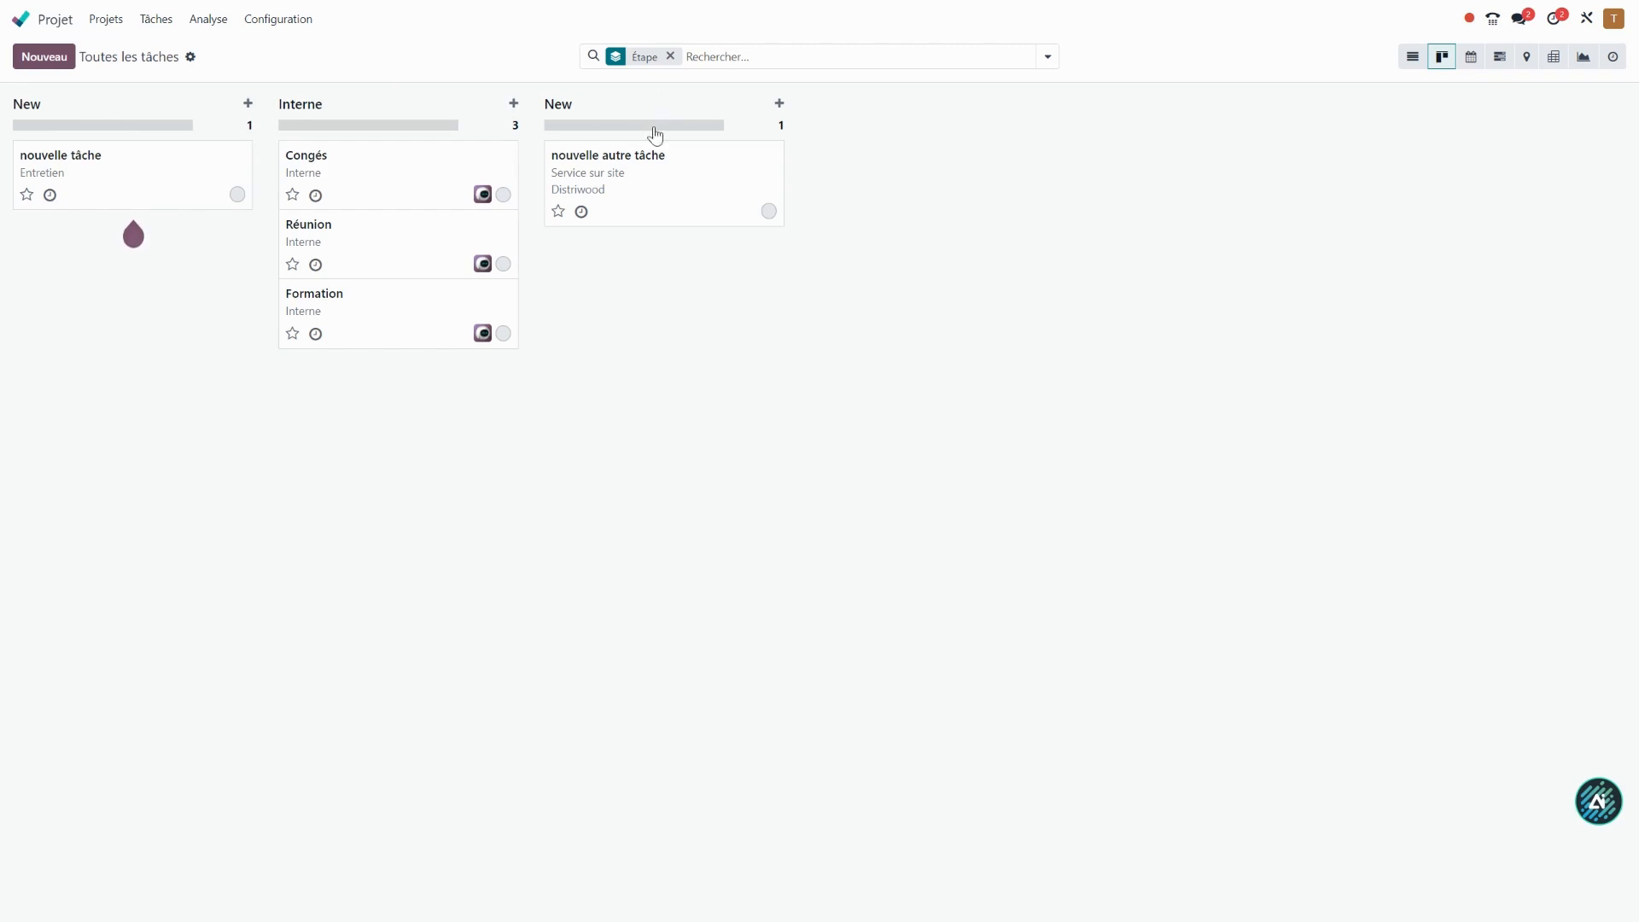
Open the task stage configuration and expand the stages of the Service sur site project.
mouse_move(655, 134)
mouse_move(216, 189)
left_click(294, 22)
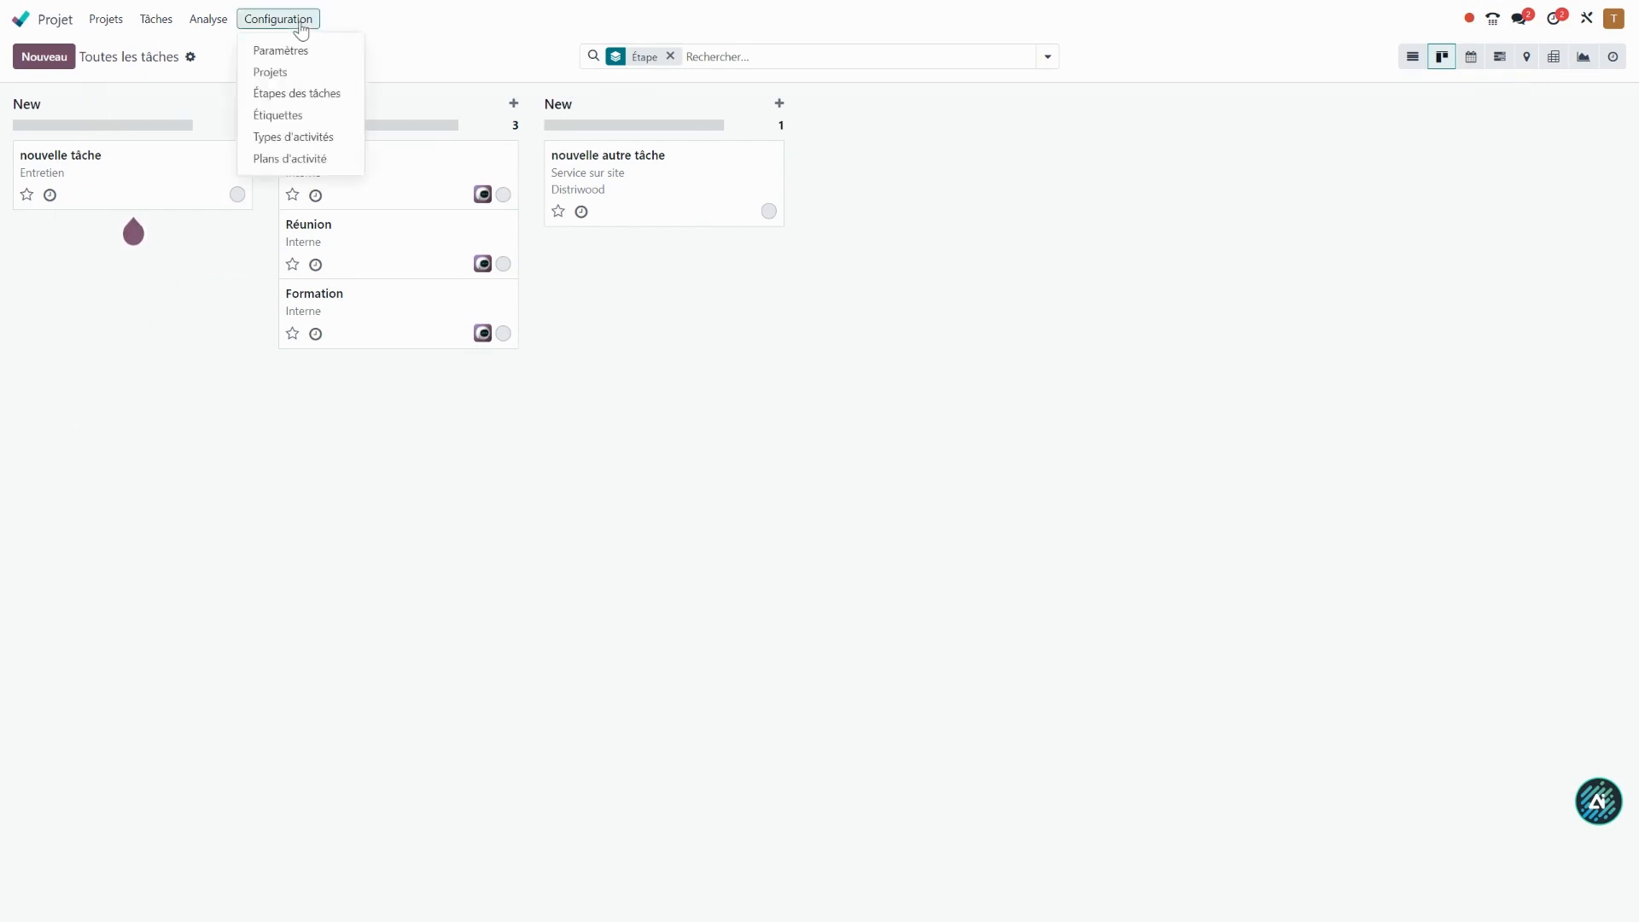
left_click(293, 100)
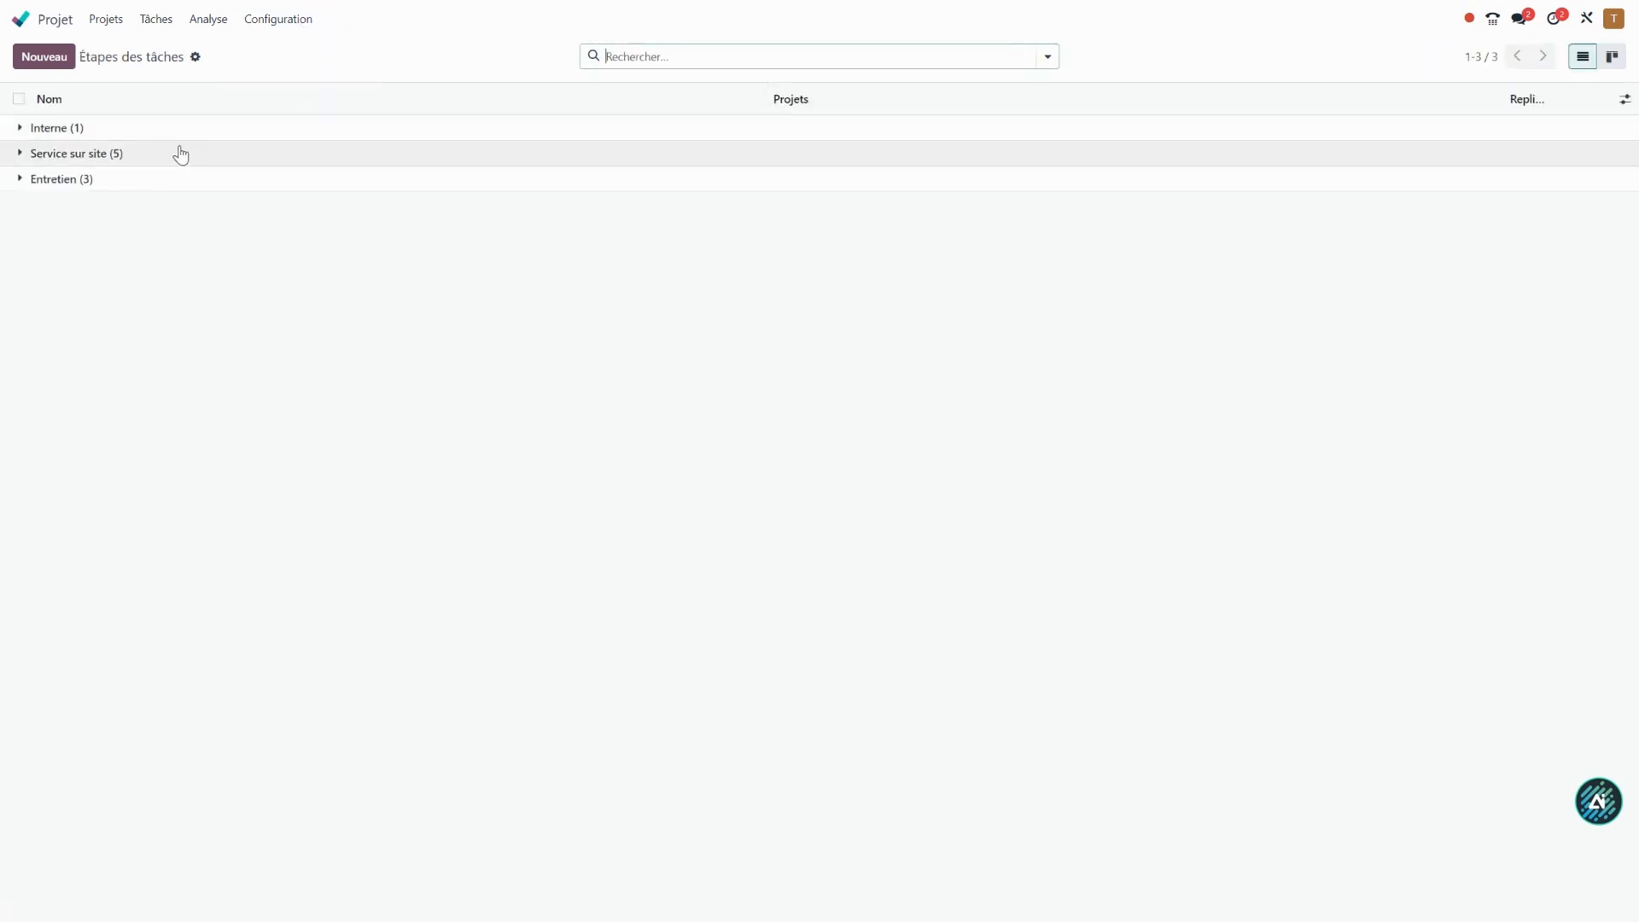
left_click(76, 156)
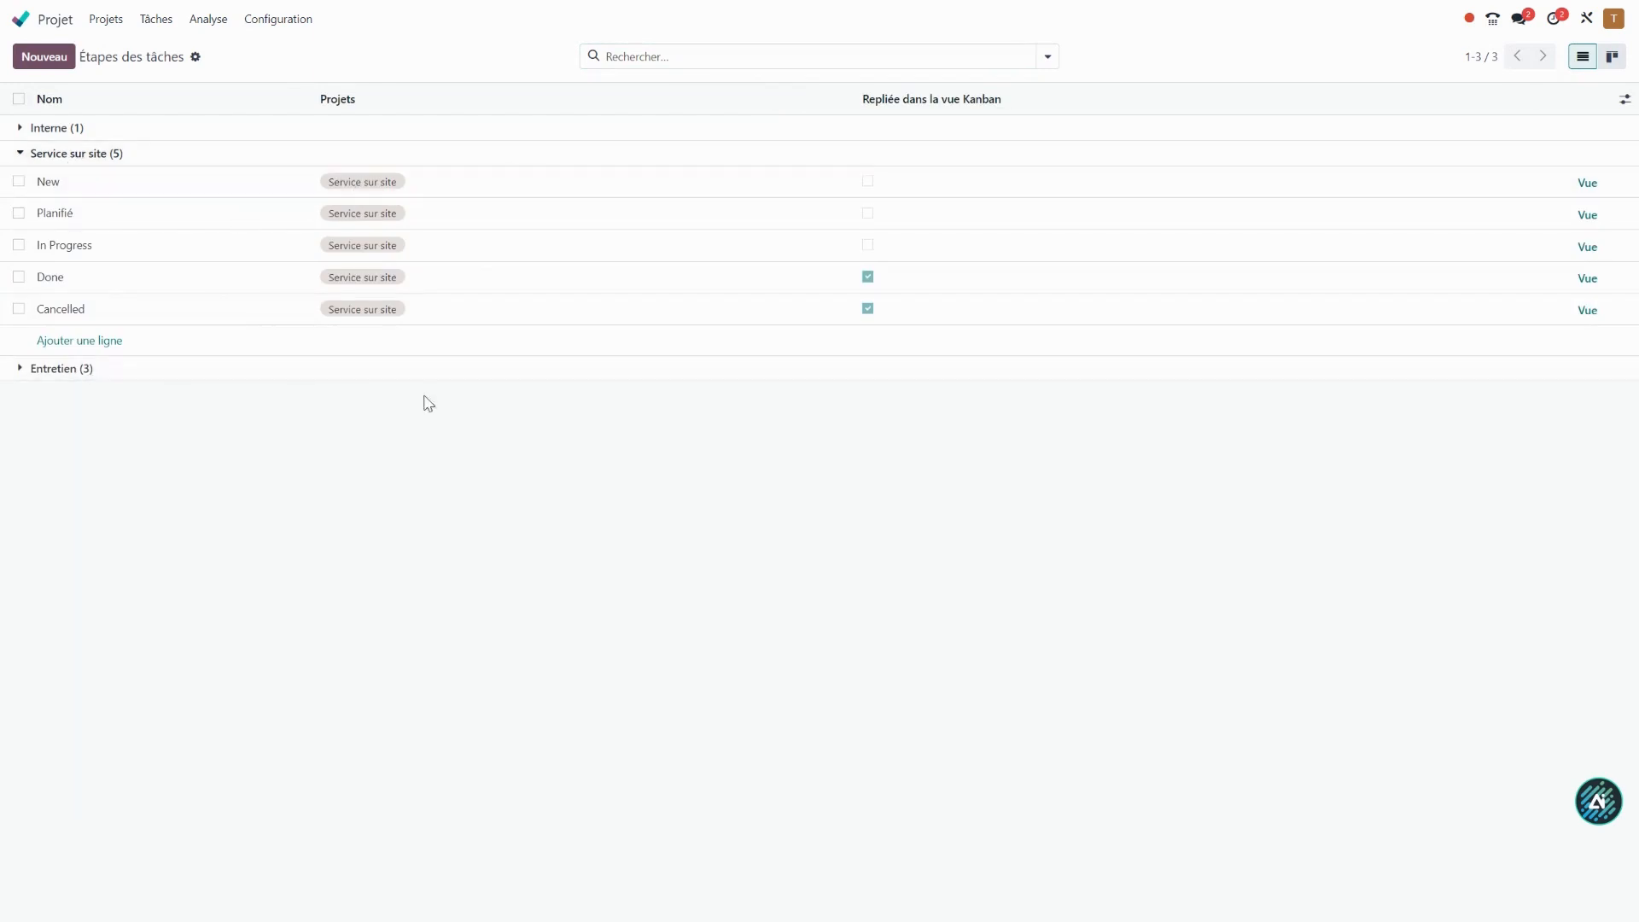
Create a new project named "Entretien 2" with timesheets enabled.
left_click(107, 20)
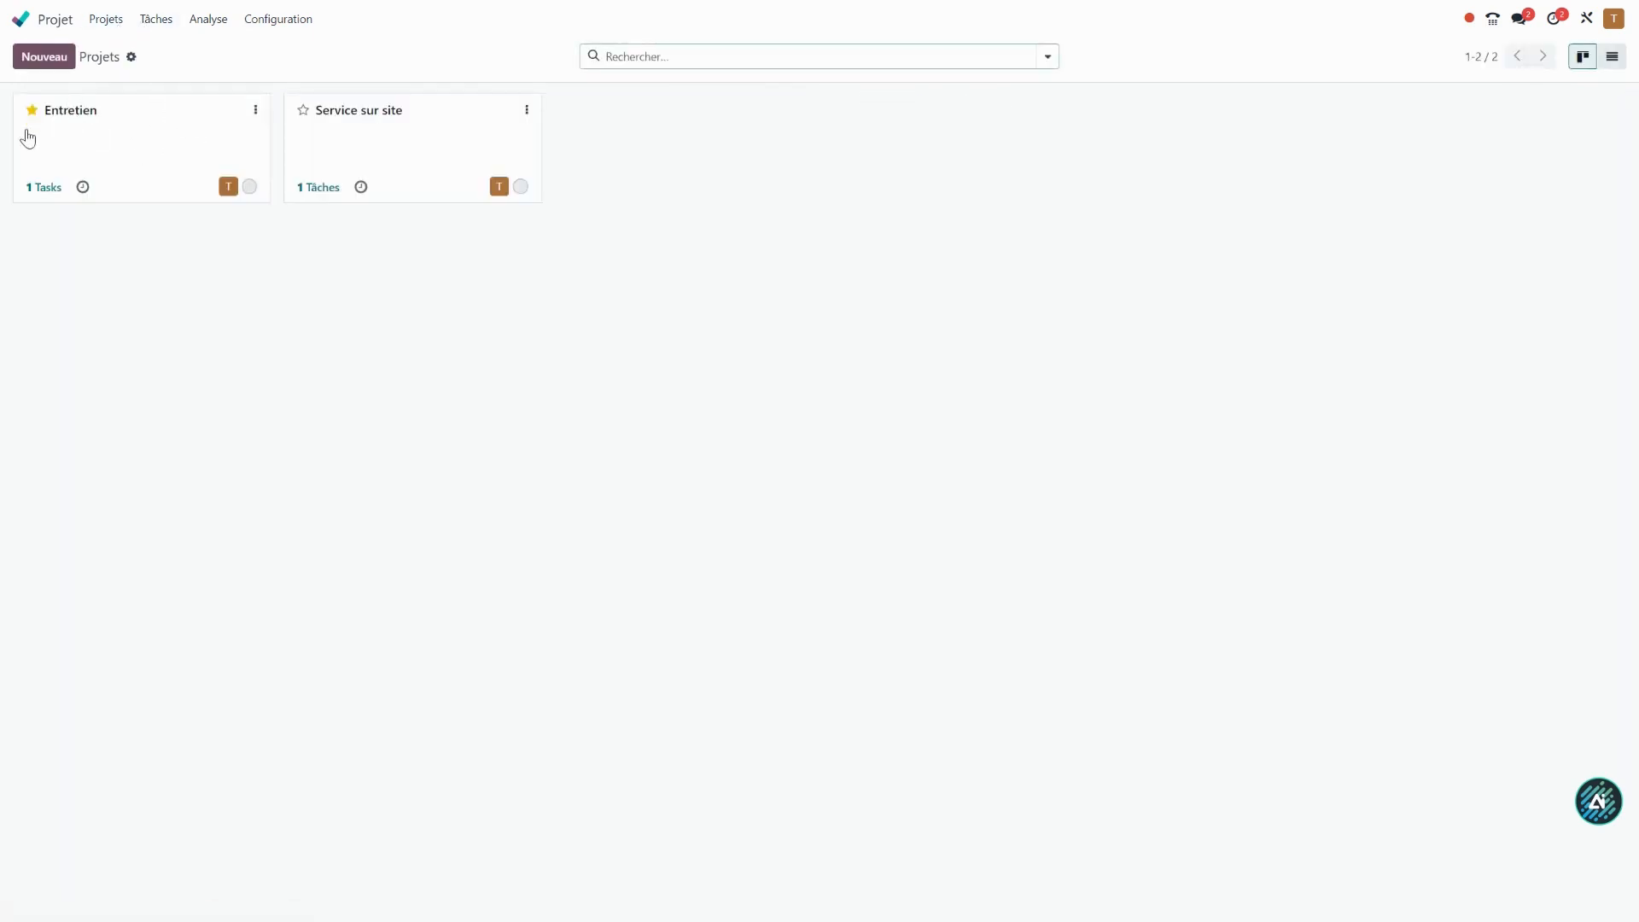
left_click(44, 57)
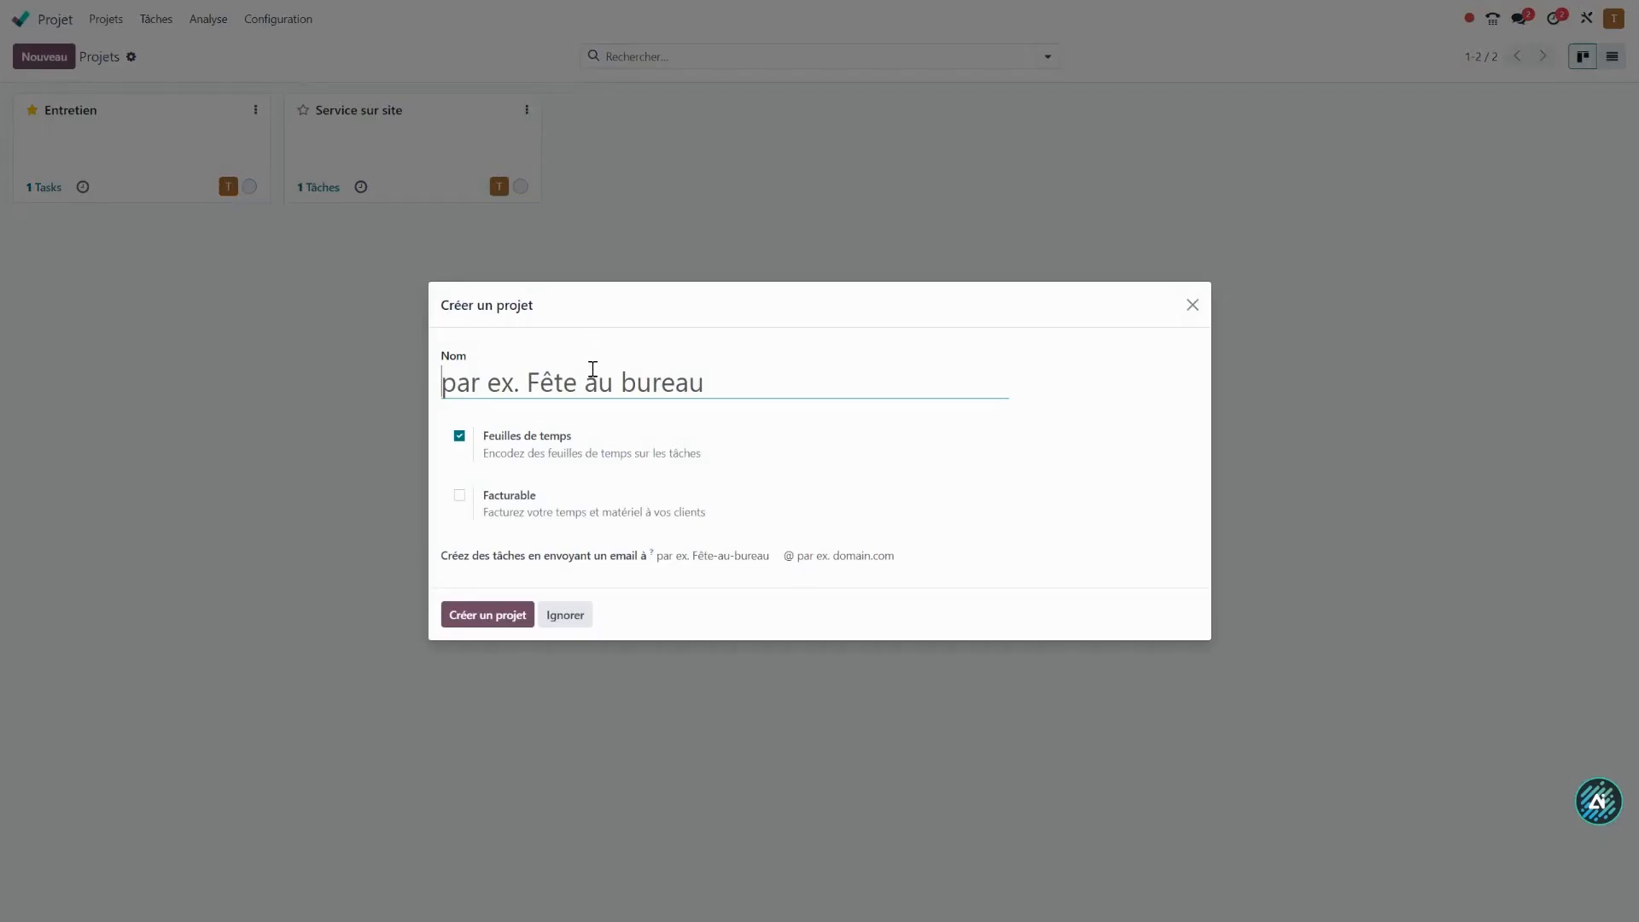
type("Entretien 2")
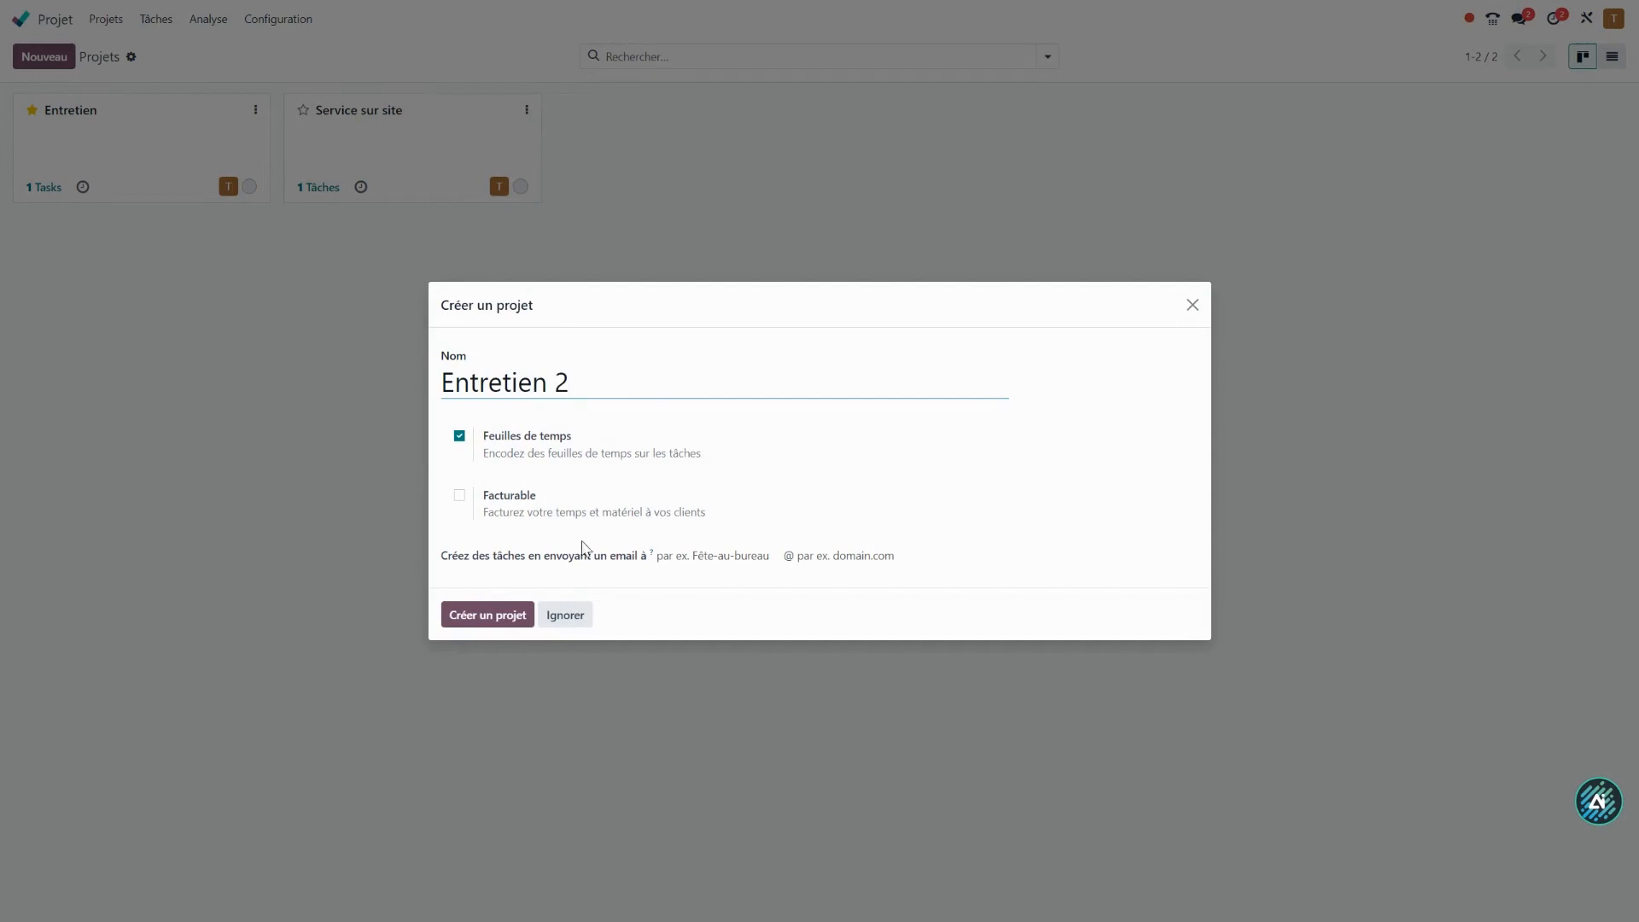
left_click(461, 617)
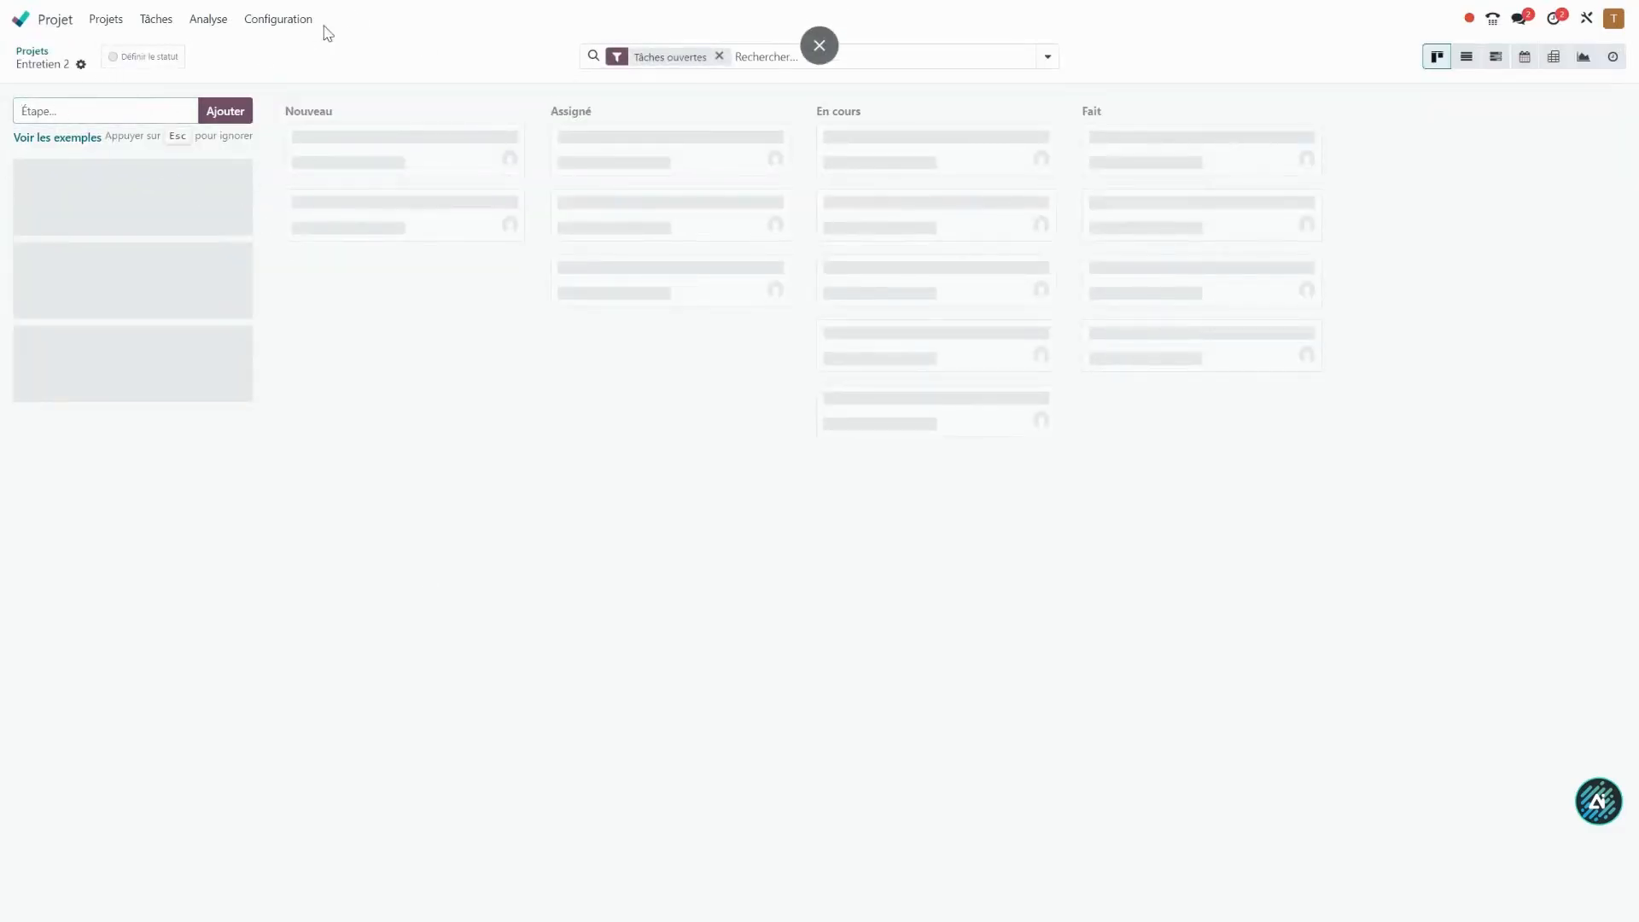
In the task stage configuration, add the Entretien 2 project to the New and Planifié stages of Service sur site.
left_click(279, 18)
left_click(312, 98)
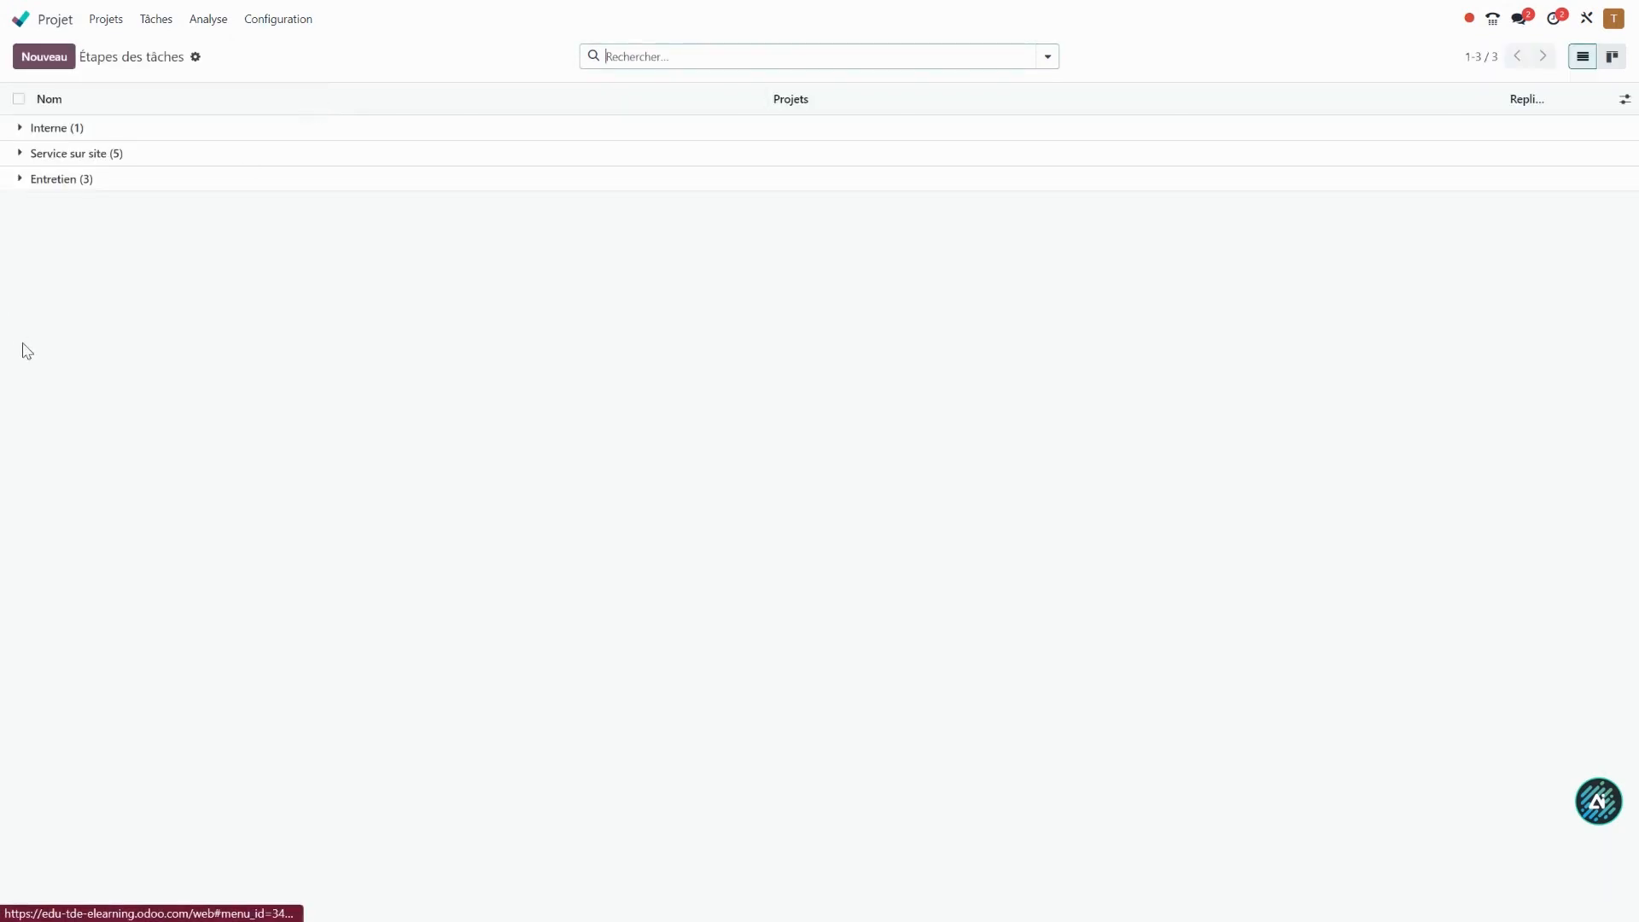
left_click(77, 154)
left_click(461, 186)
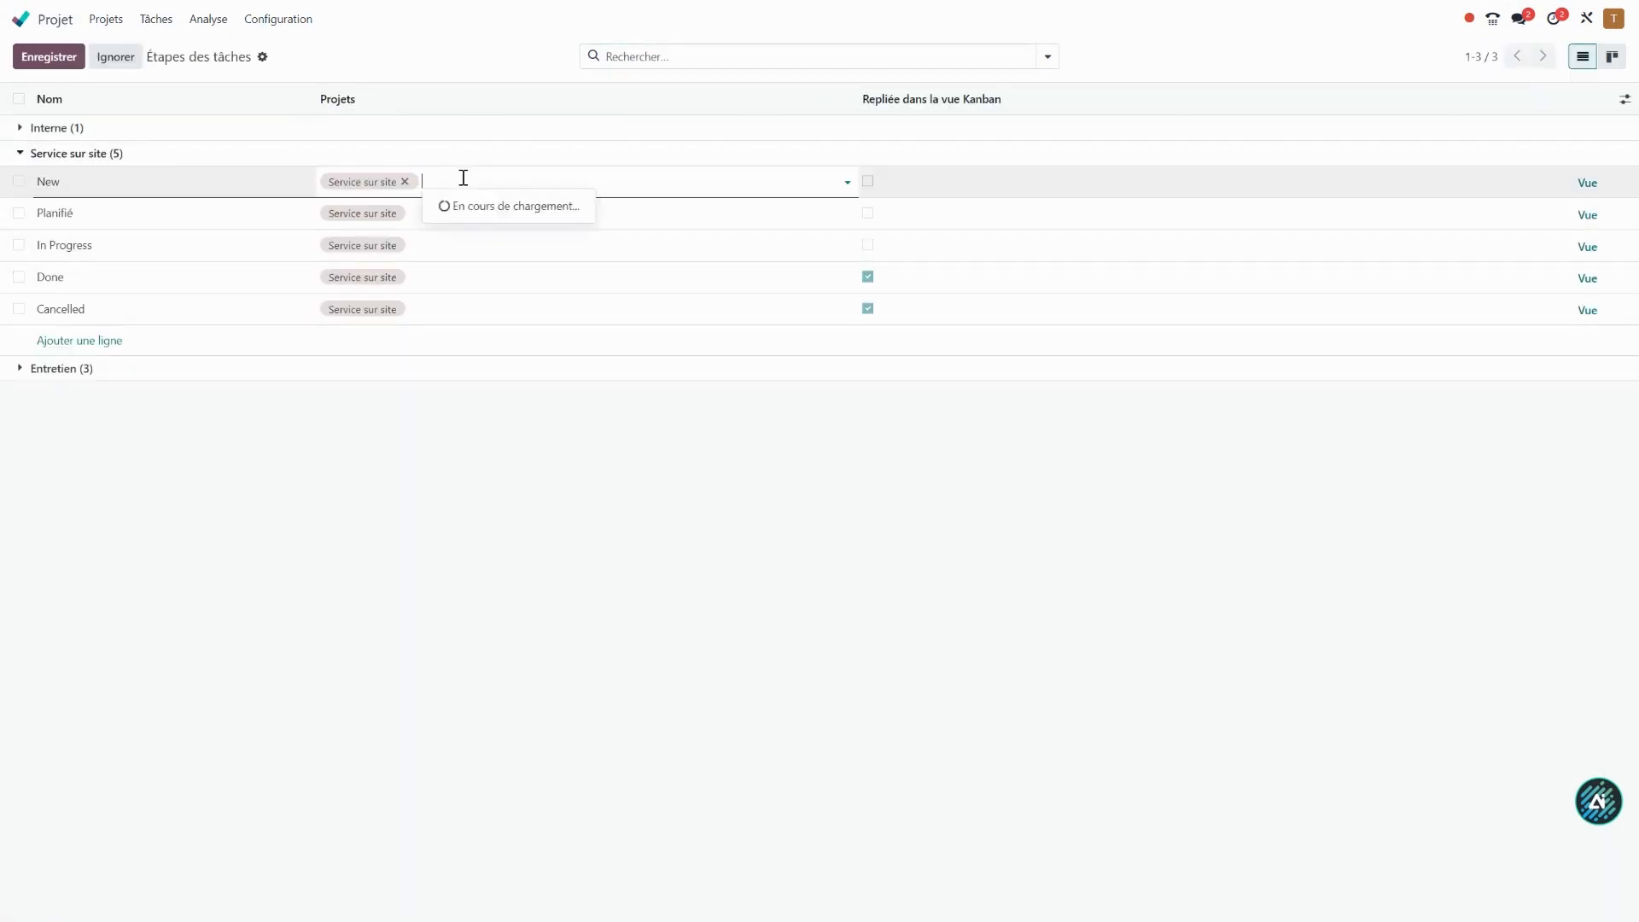
left_click(476, 227)
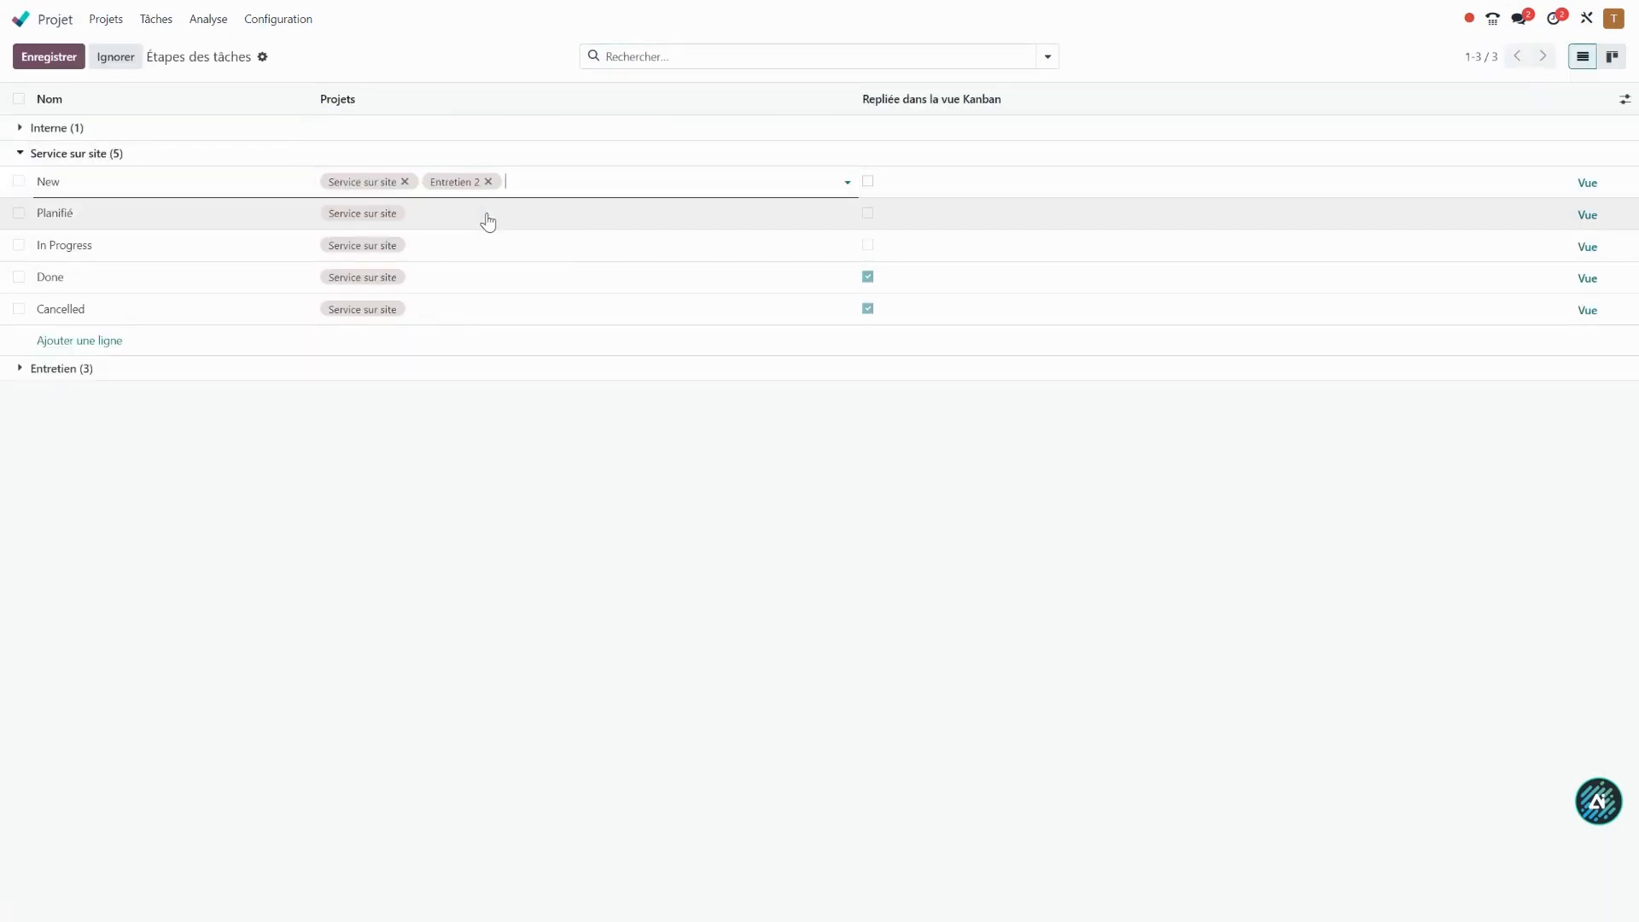
left_click(553, 214)
left_click(457, 259)
Add the Entretien 2 project to the In Progress, Done and Cancelled stages of Service sur site and save.
left_click(543, 246)
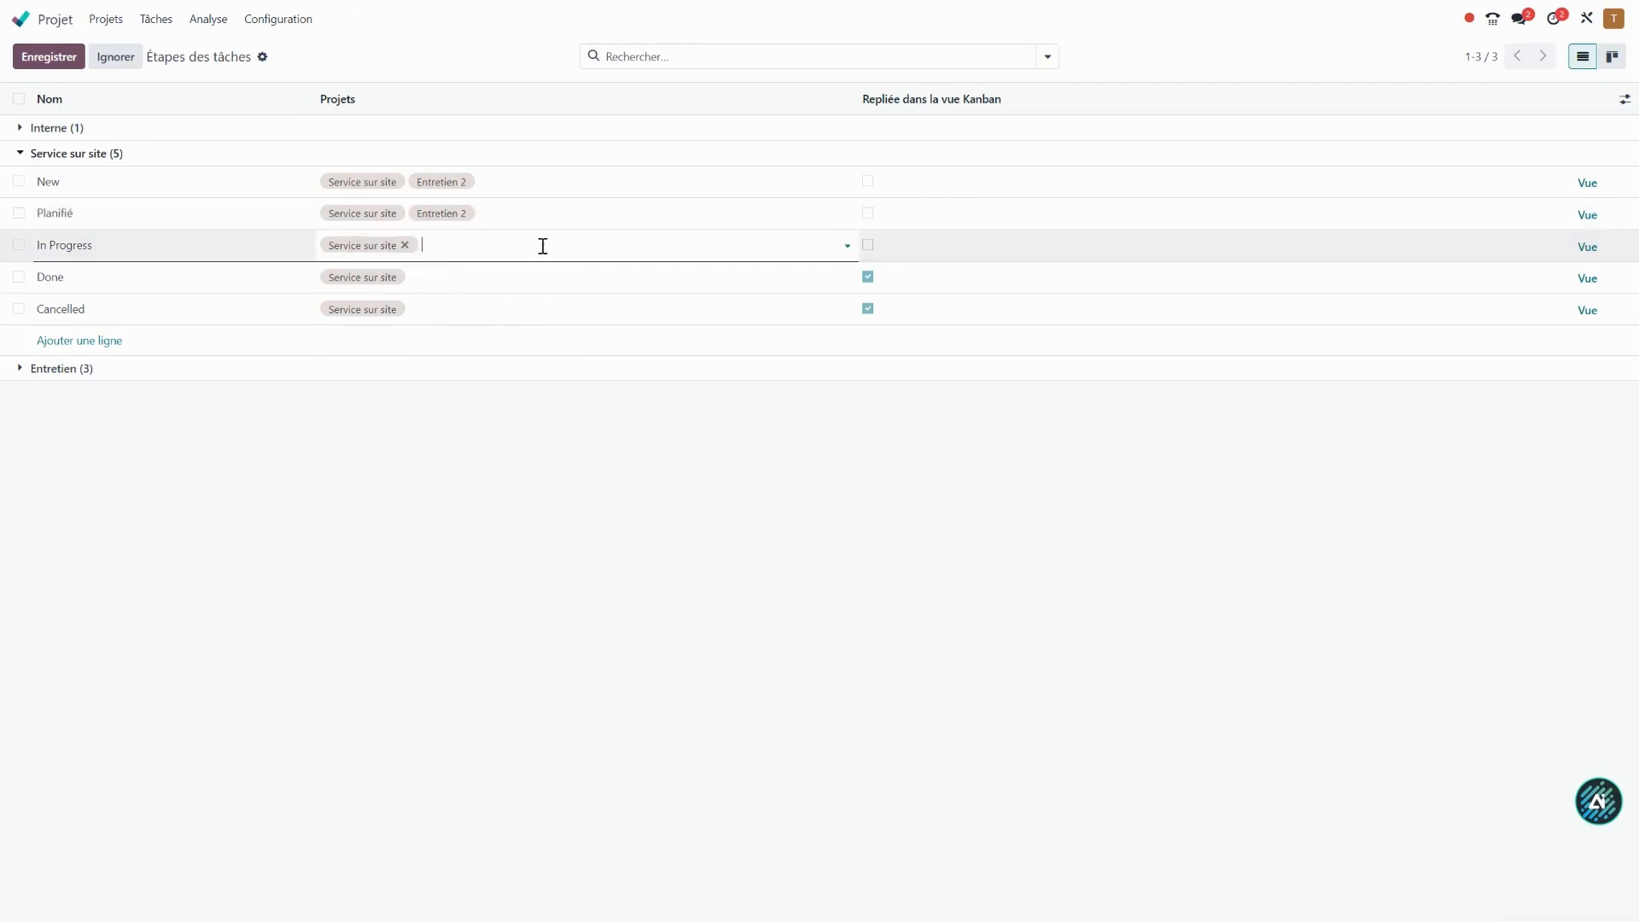
left_click(516, 245)
left_click(494, 291)
left_click(531, 288)
left_click(473, 290)
left_click(485, 324)
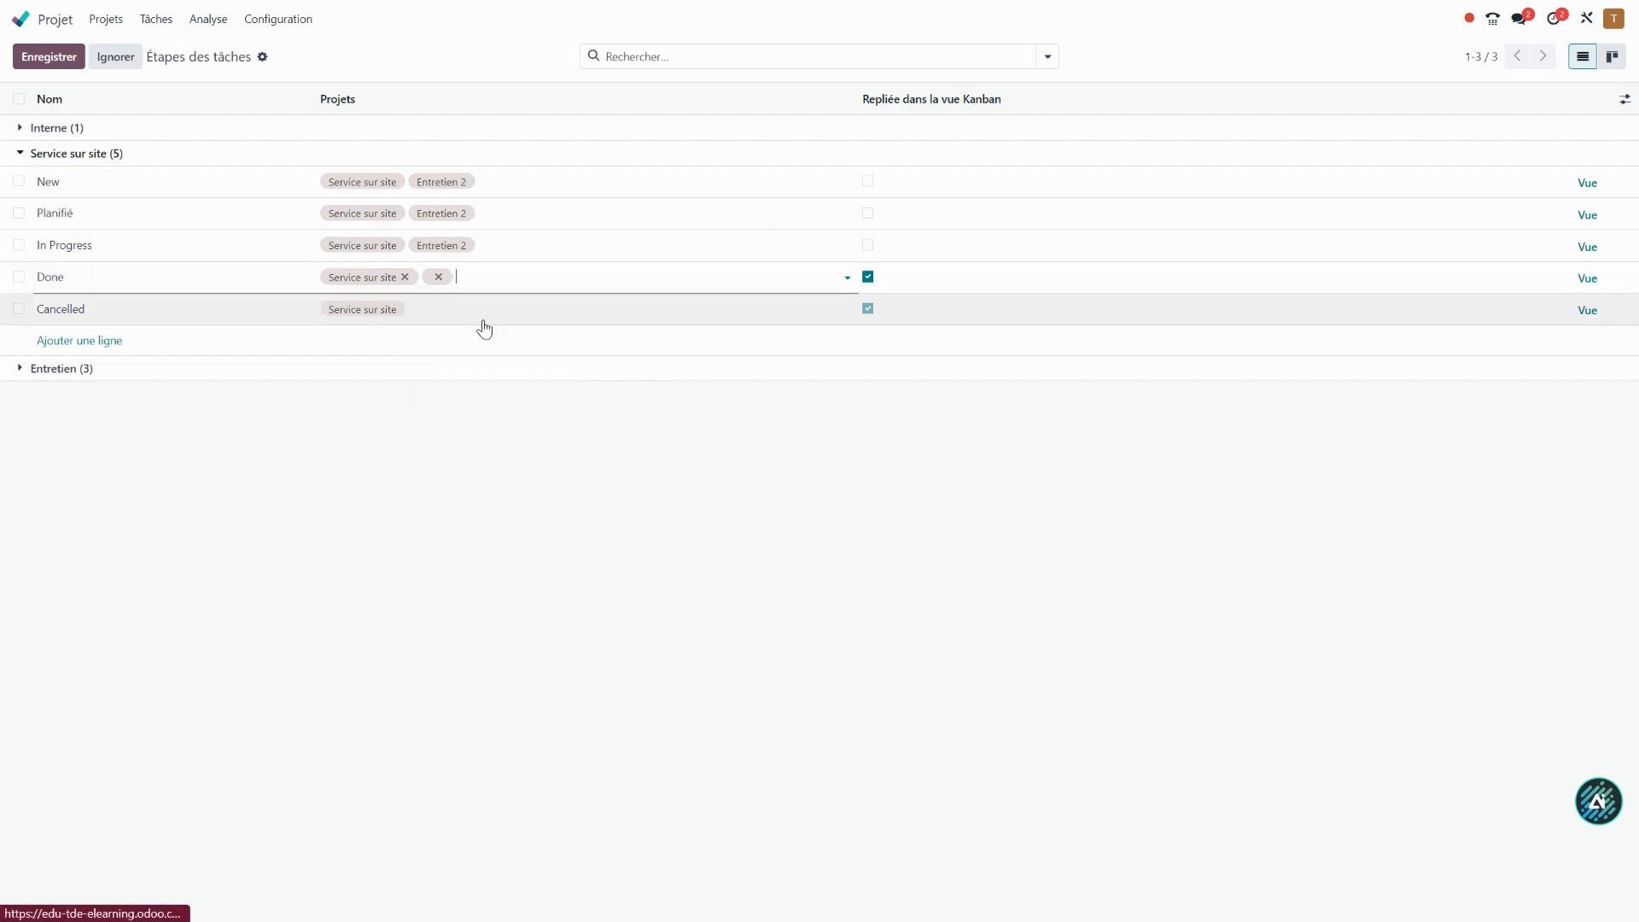
left_click(432, 308)
left_click(468, 322)
left_click(499, 358)
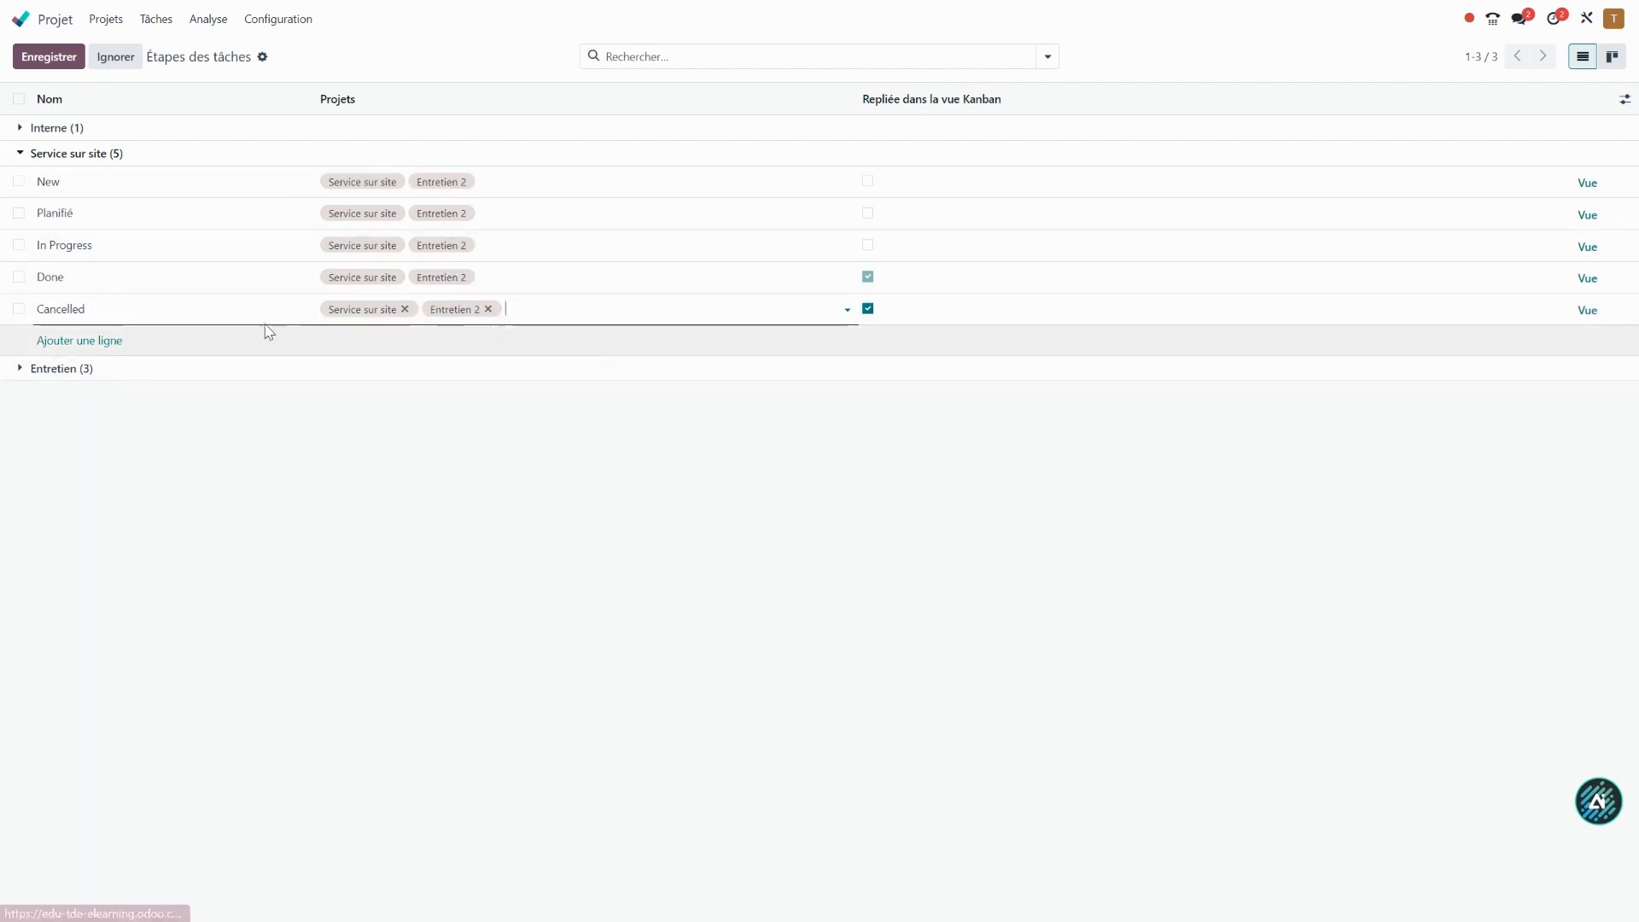
left_click(453, 457)
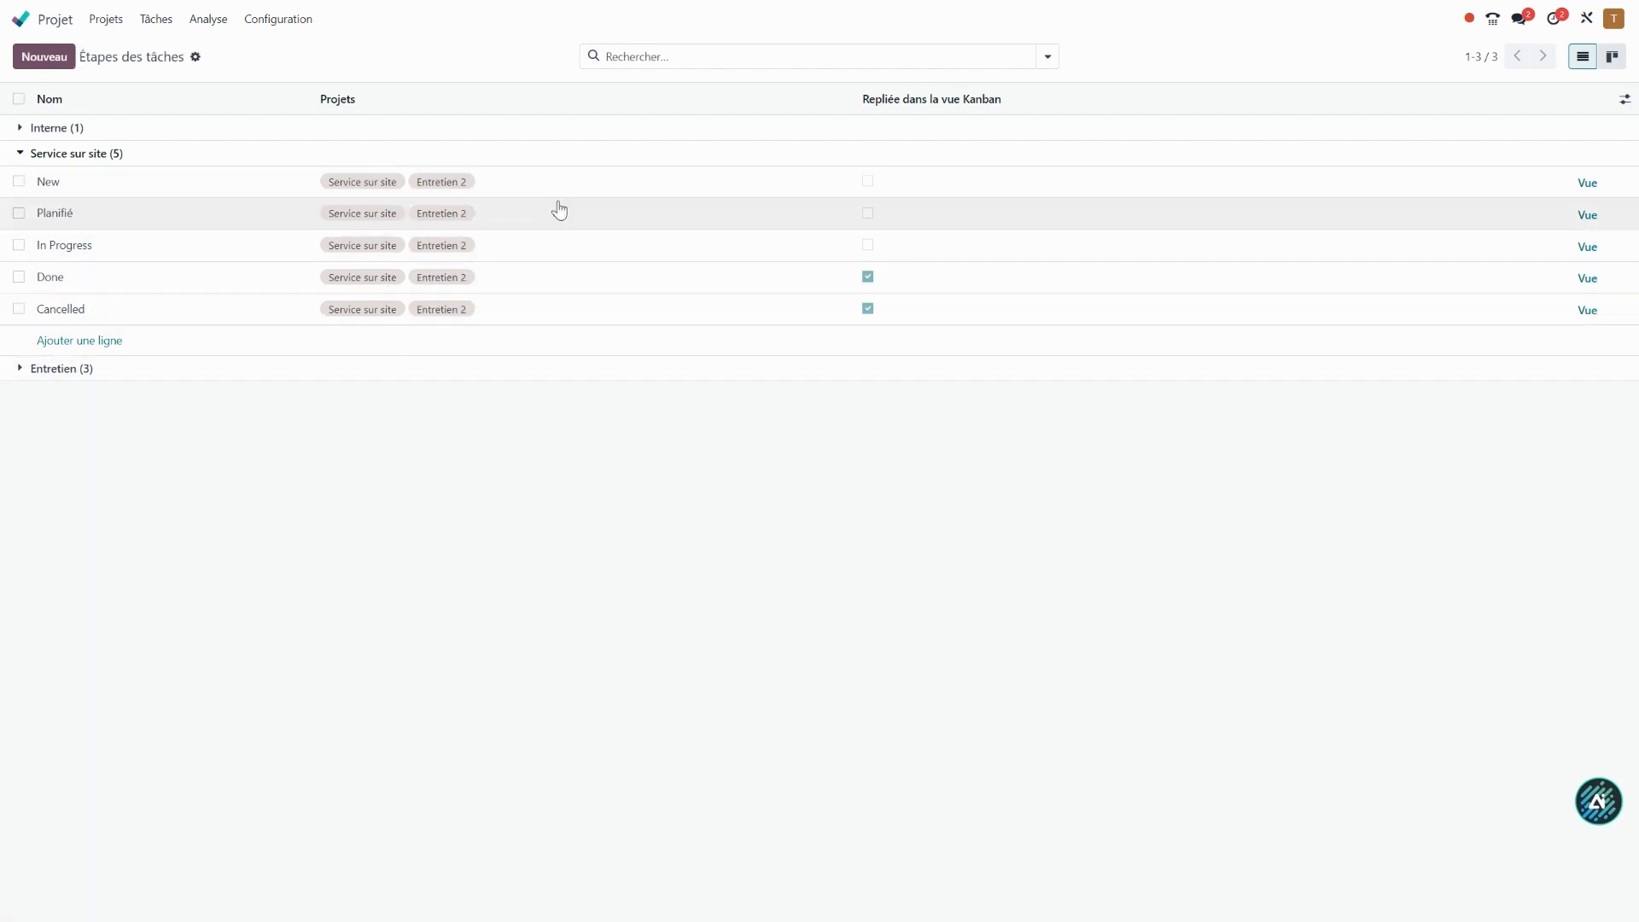
Expand the Entretien stages and assign the Entretien project to the New, Planifié and In Progress stages of Service sur site.
left_click(75, 373)
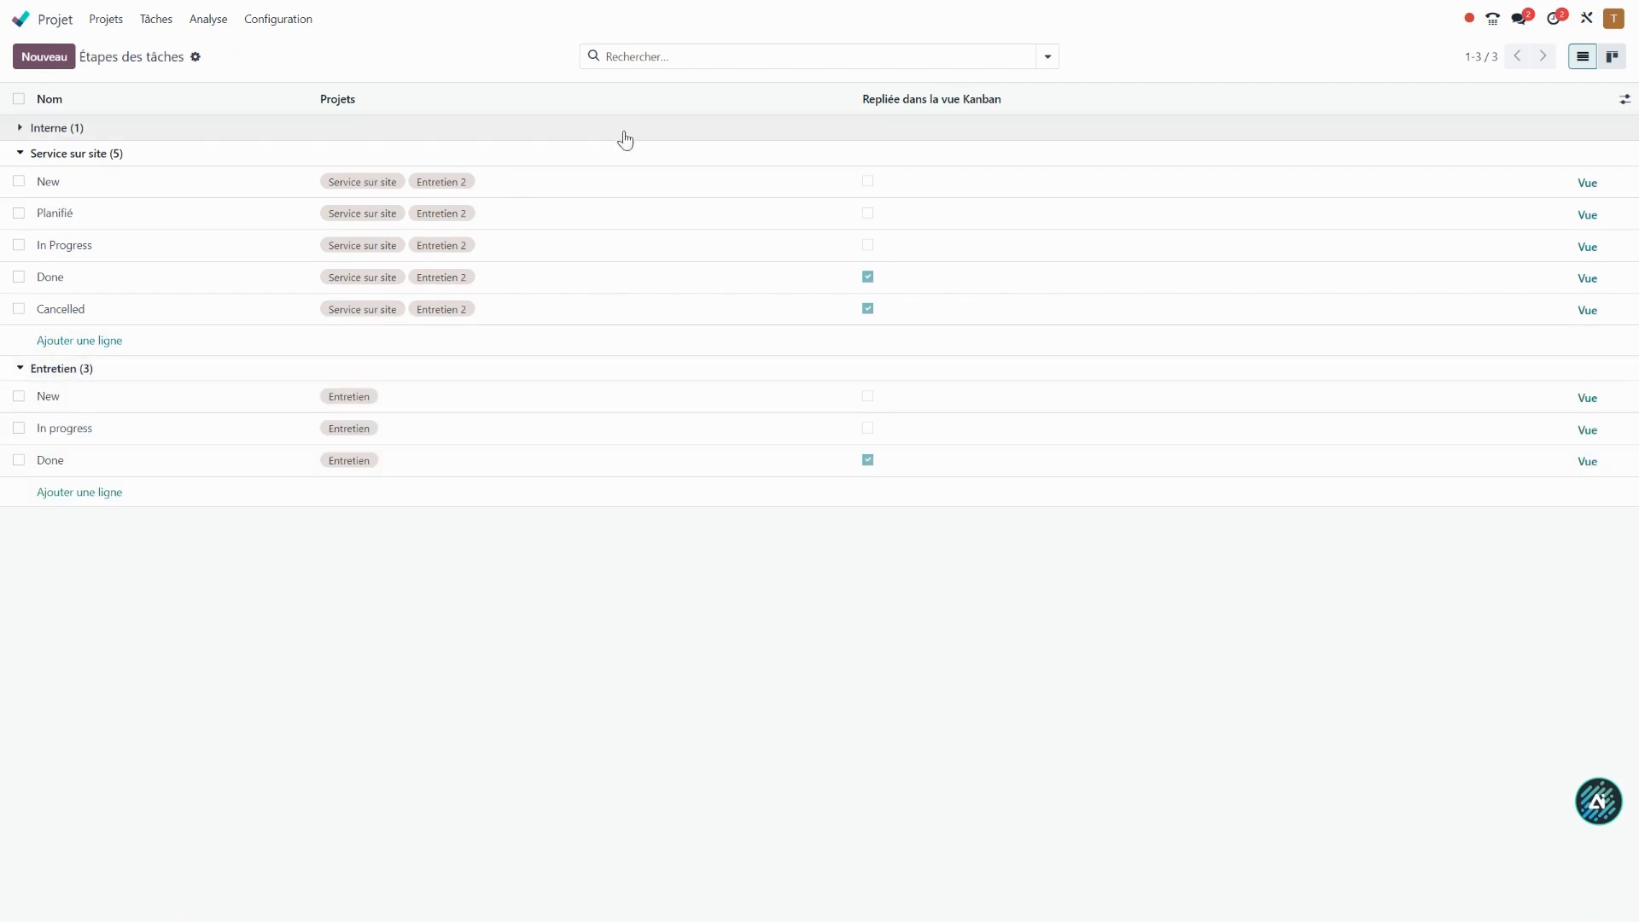
left_click(500, 189)
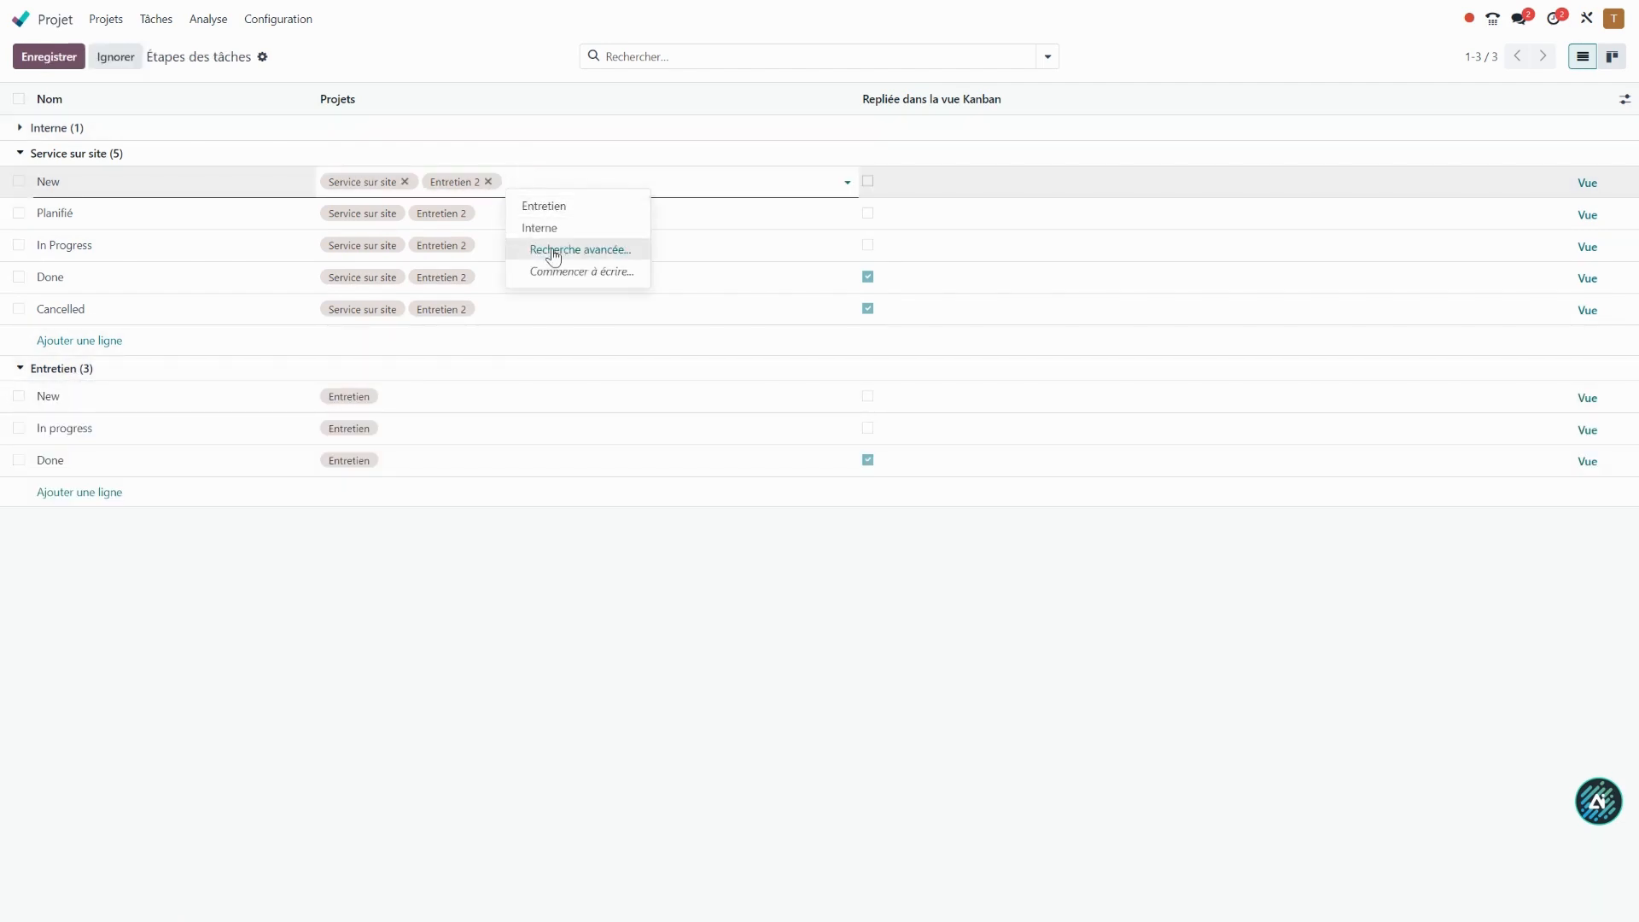
left_click(540, 207)
left_click(534, 220)
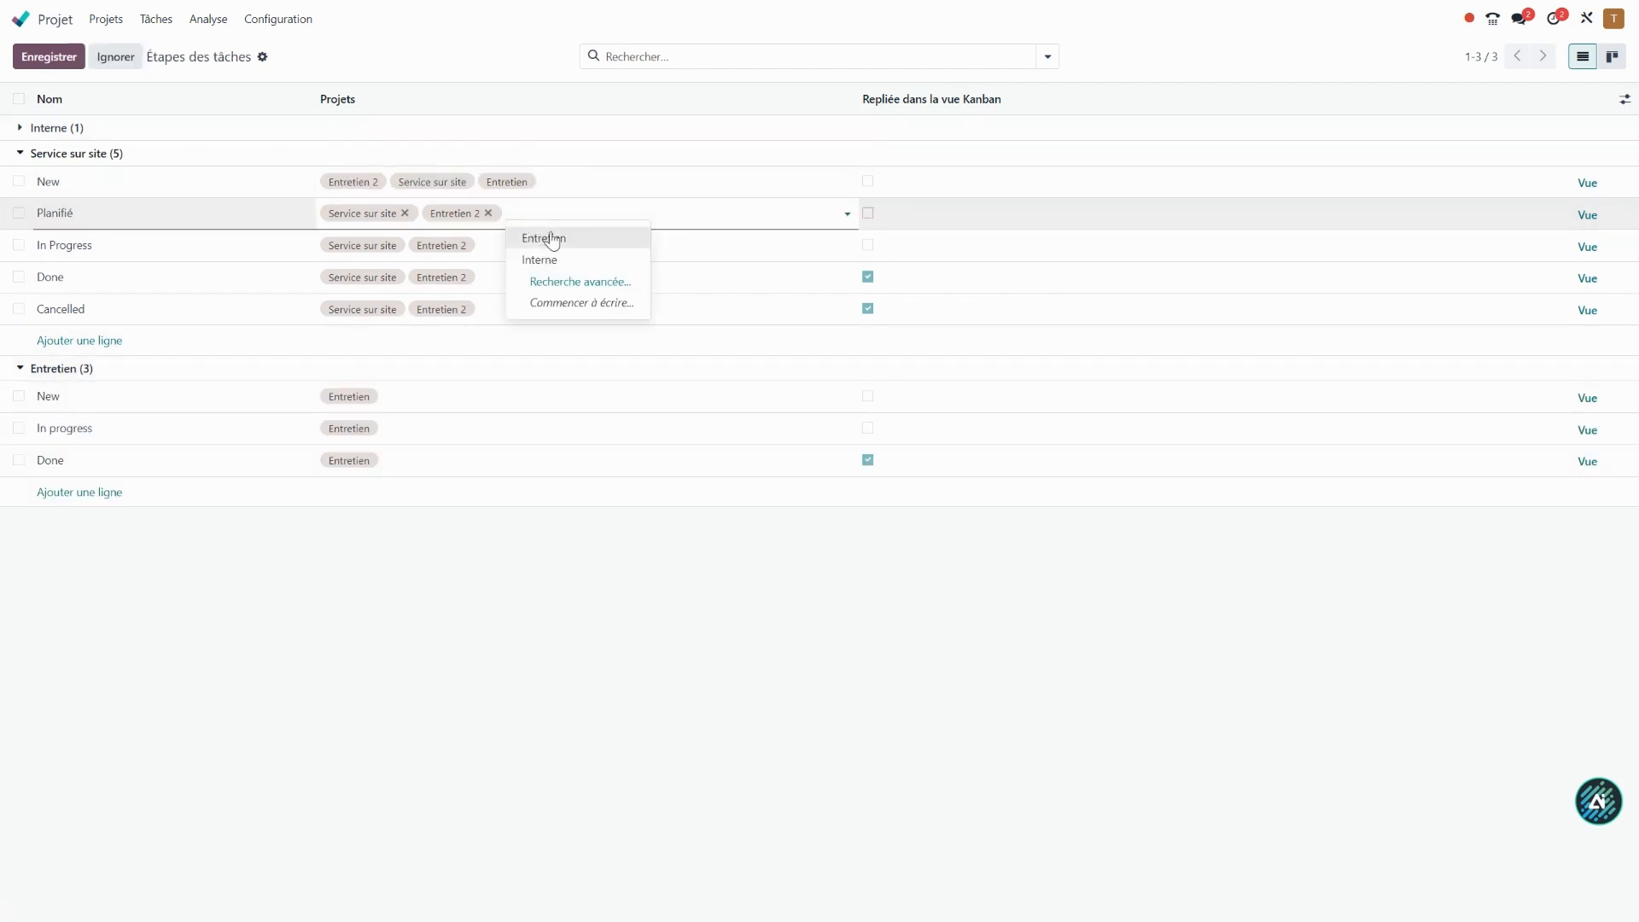
left_click(540, 239)
left_click(528, 247)
left_click(546, 269)
Assign the Entretien project to the Done and Cancelled stages of Service sur site and save.
left_click(520, 277)
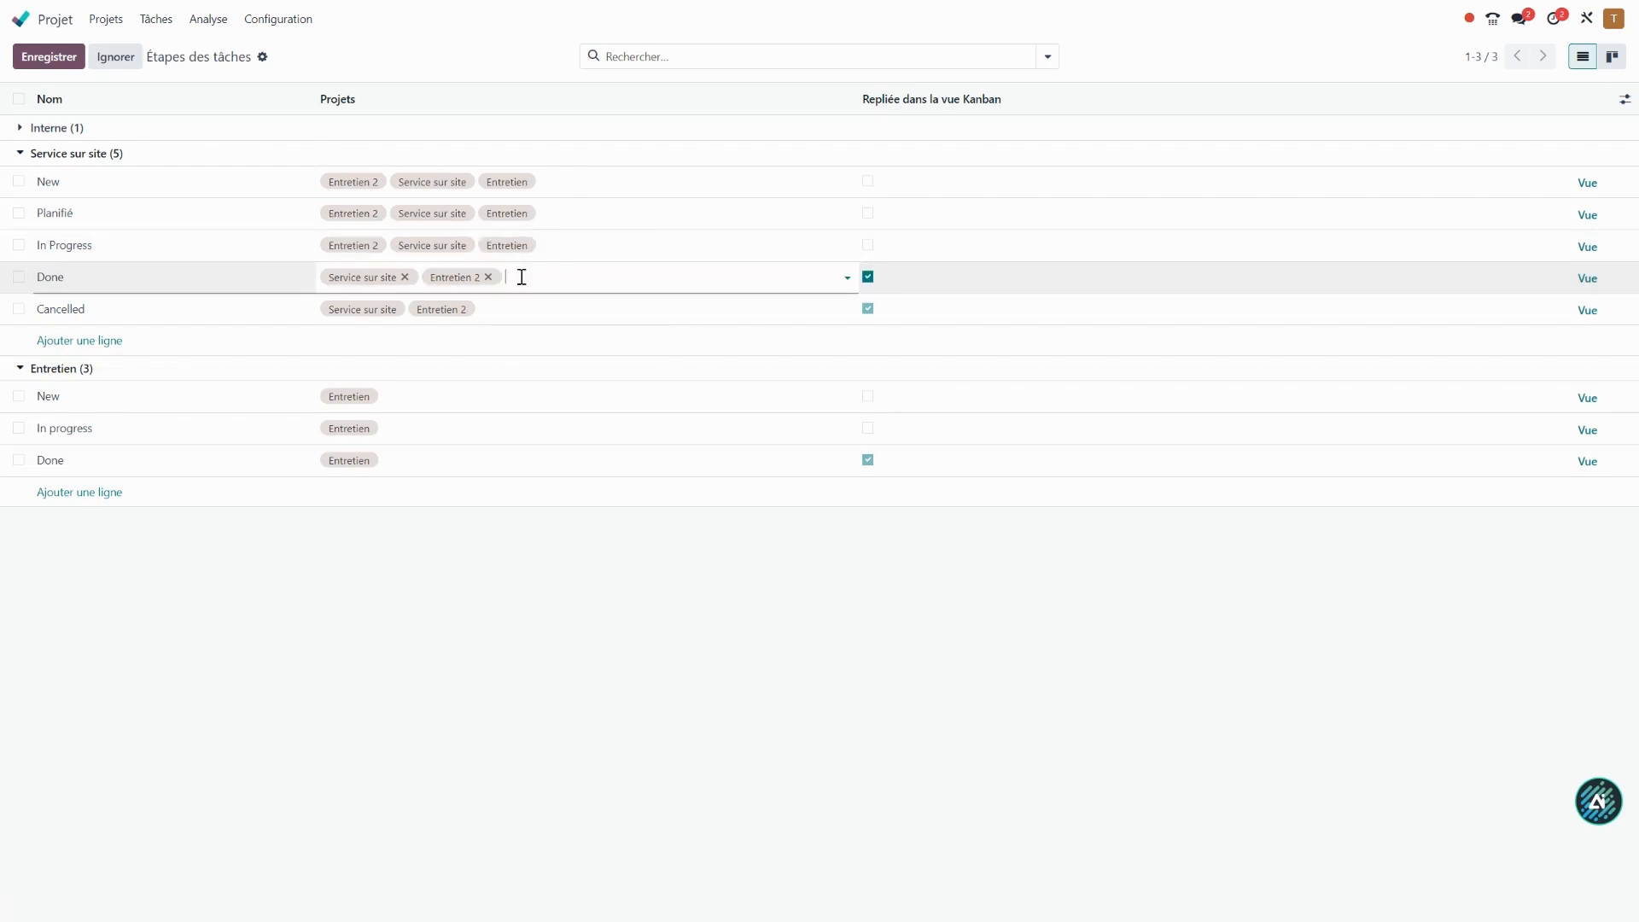
left_click(551, 301)
left_click(509, 310)
left_click(527, 309)
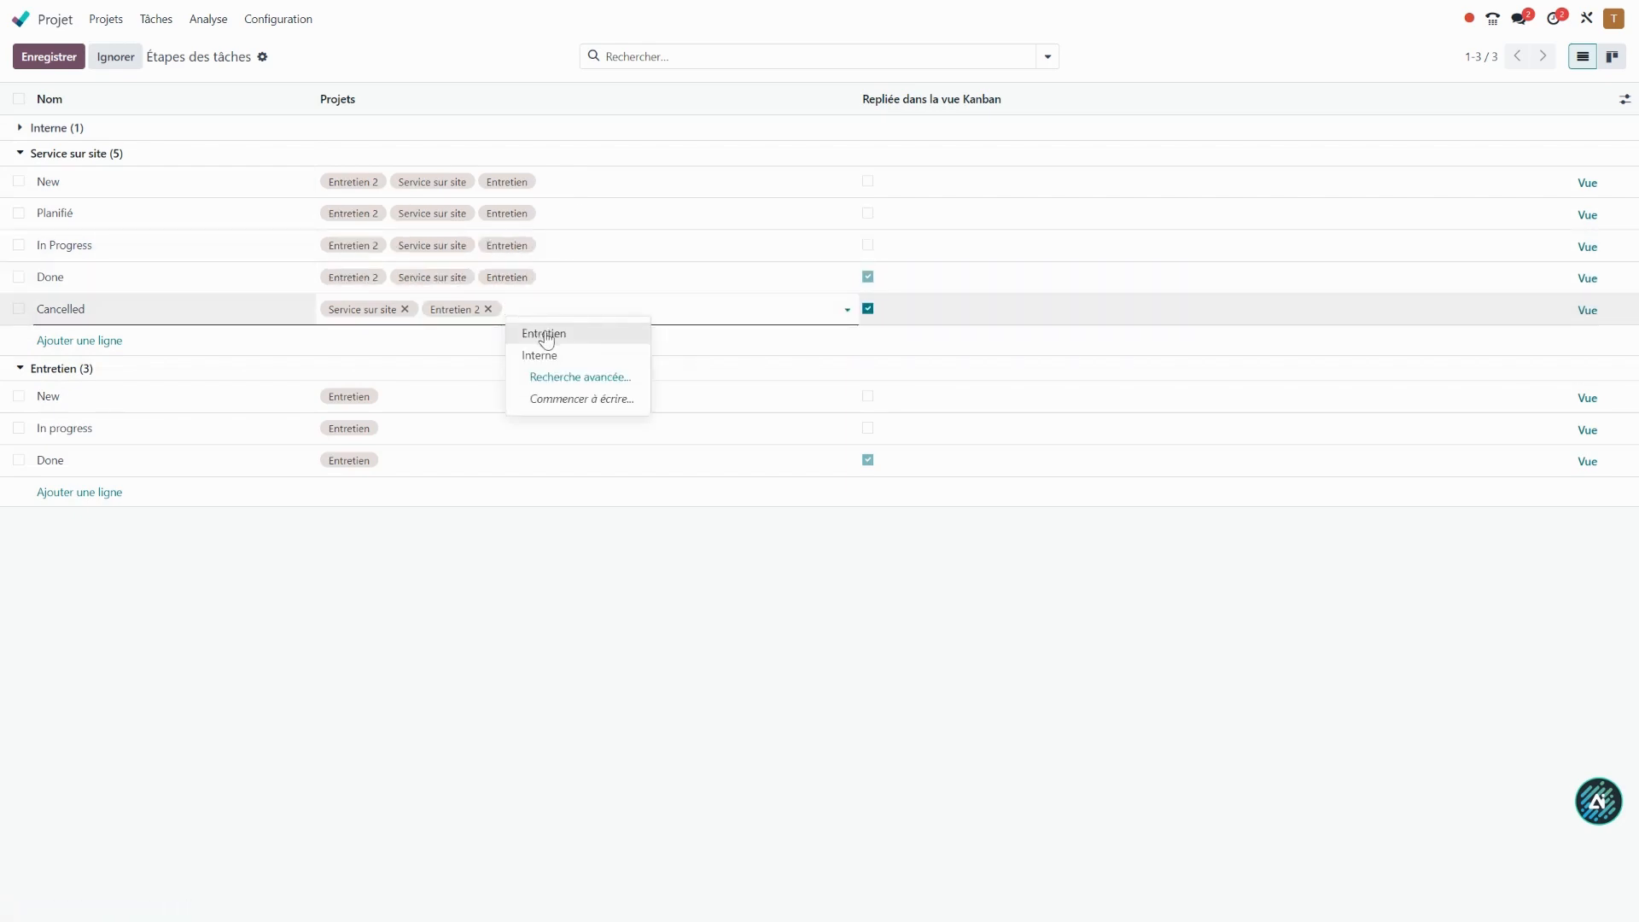
left_click(547, 335)
left_click(579, 628)
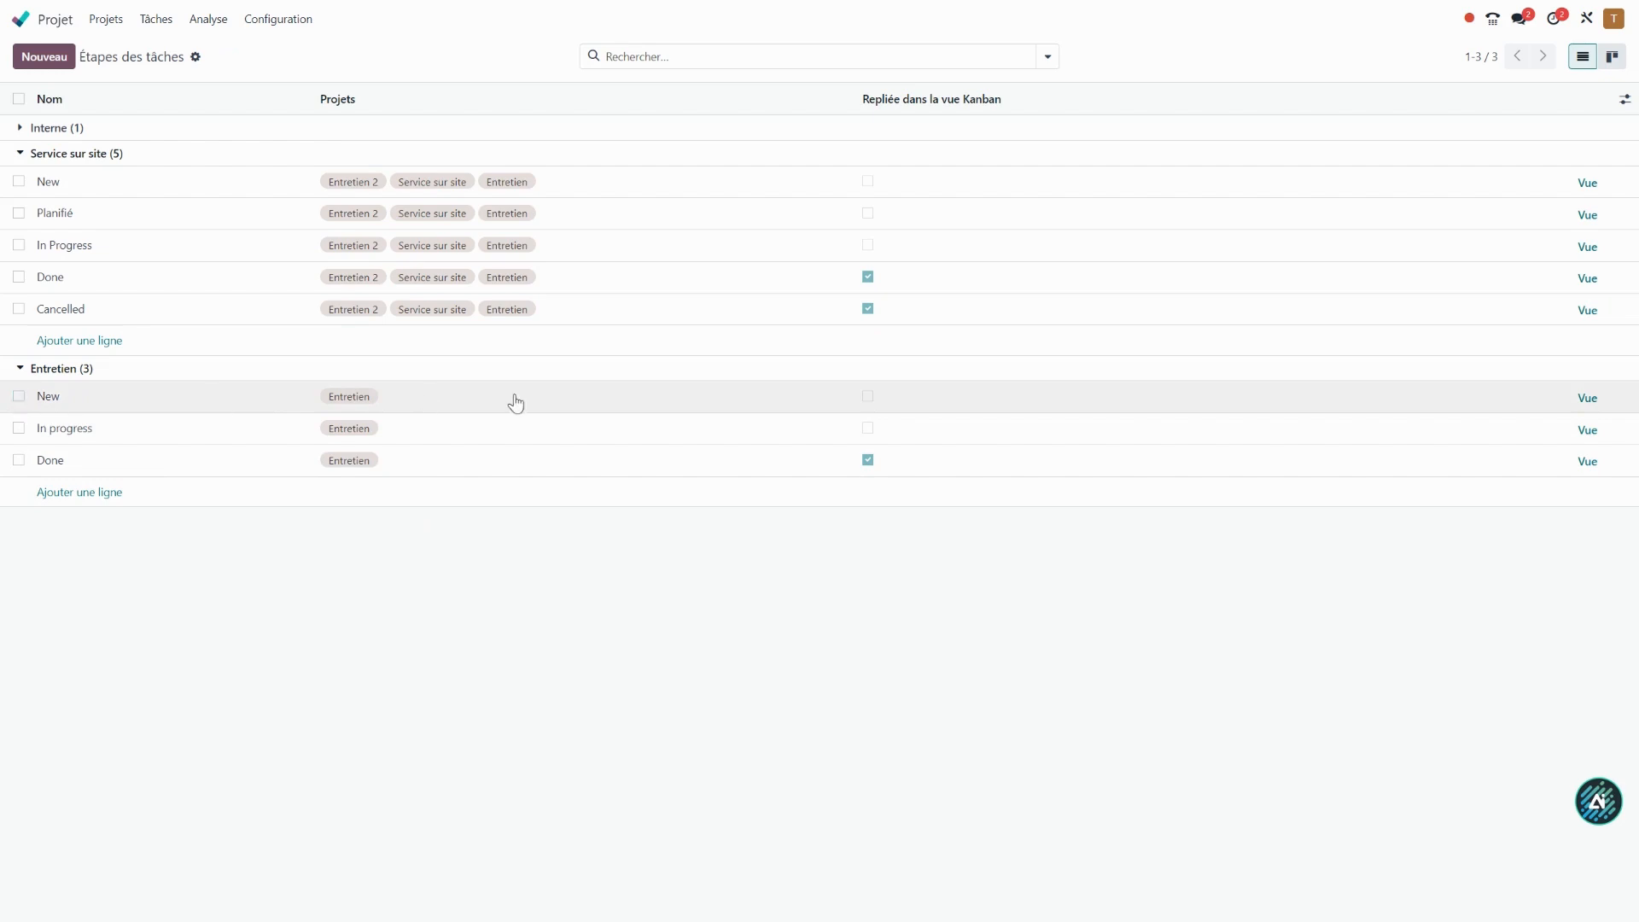
left_click(386, 405)
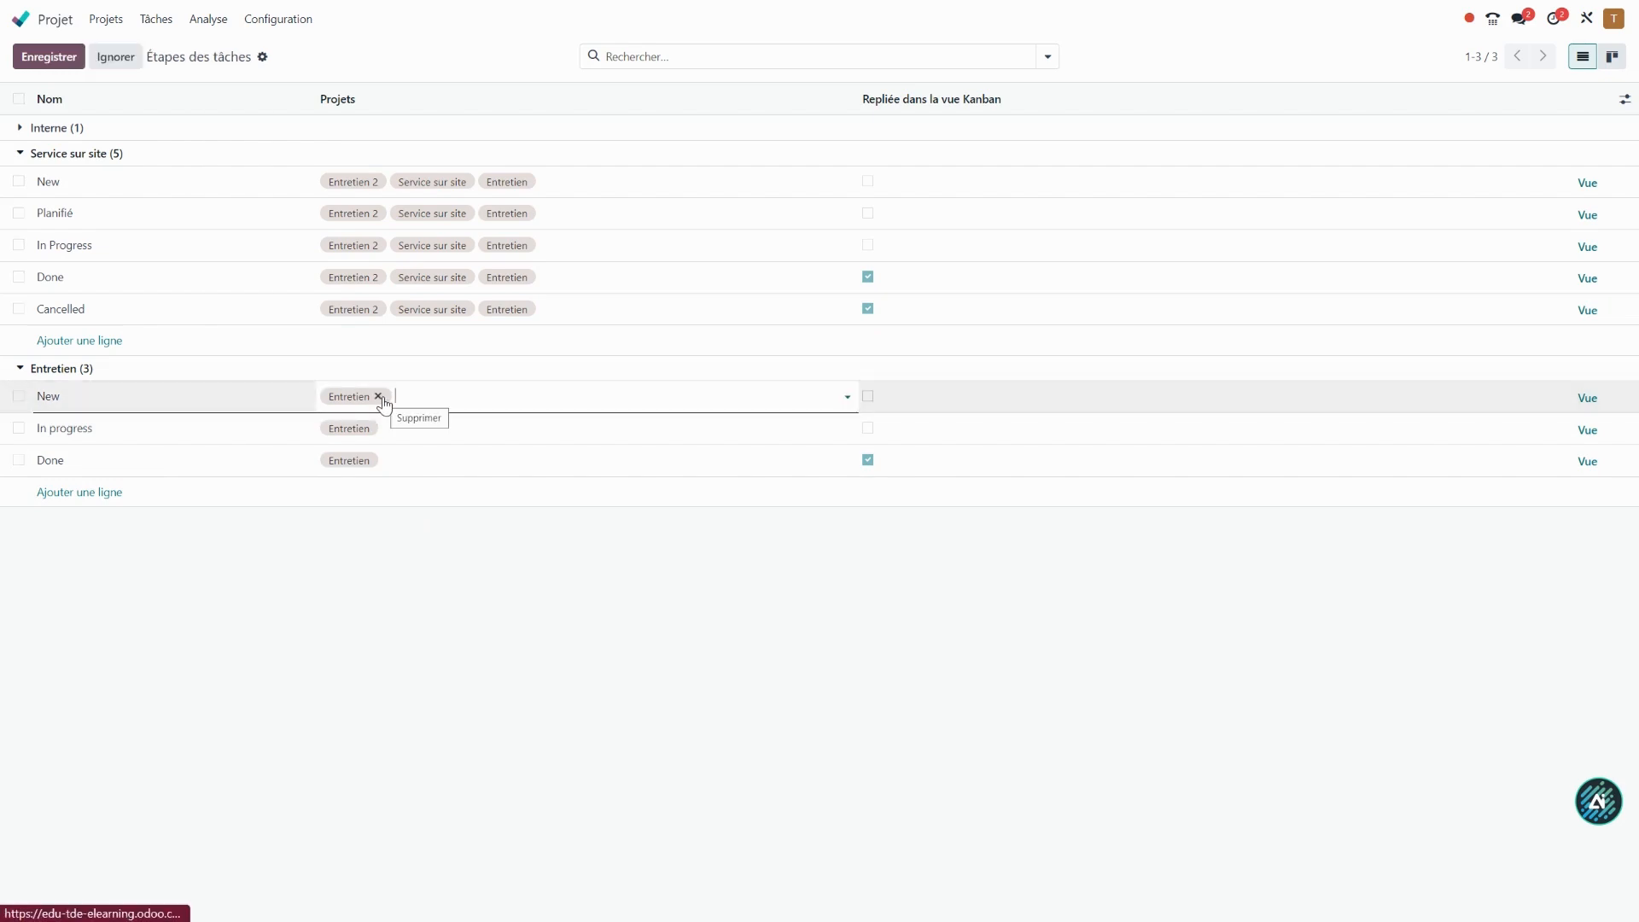
left_click(340, 546)
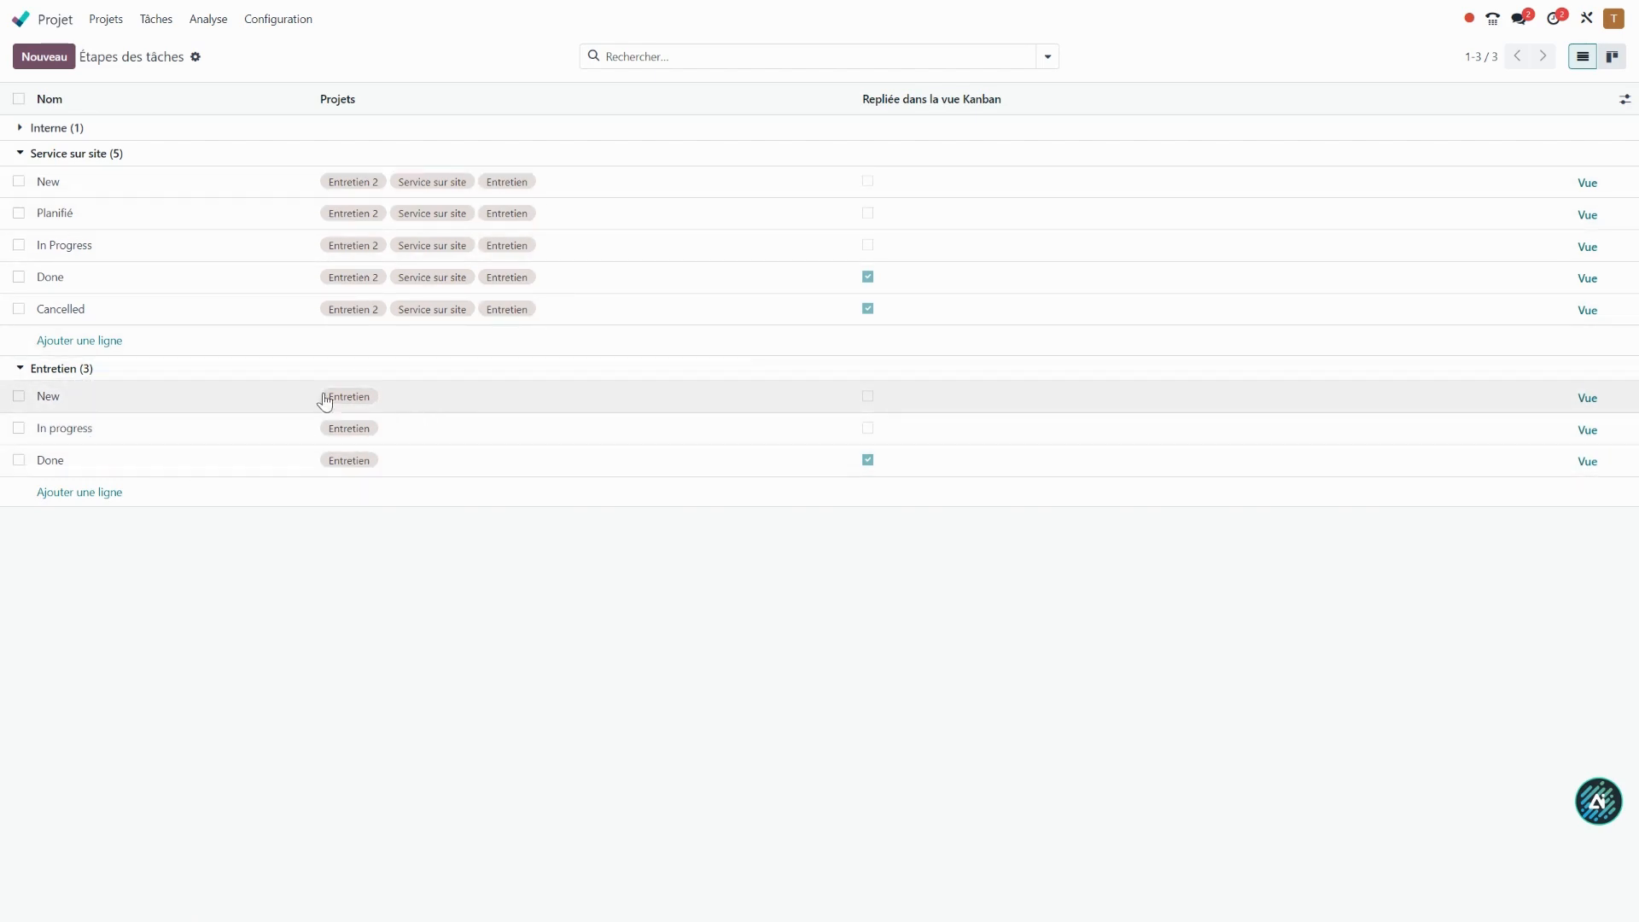
In the Entretien project, move the task "nouvelle tâche" from the first New stage to the second, shared New stage.
left_click(105, 19)
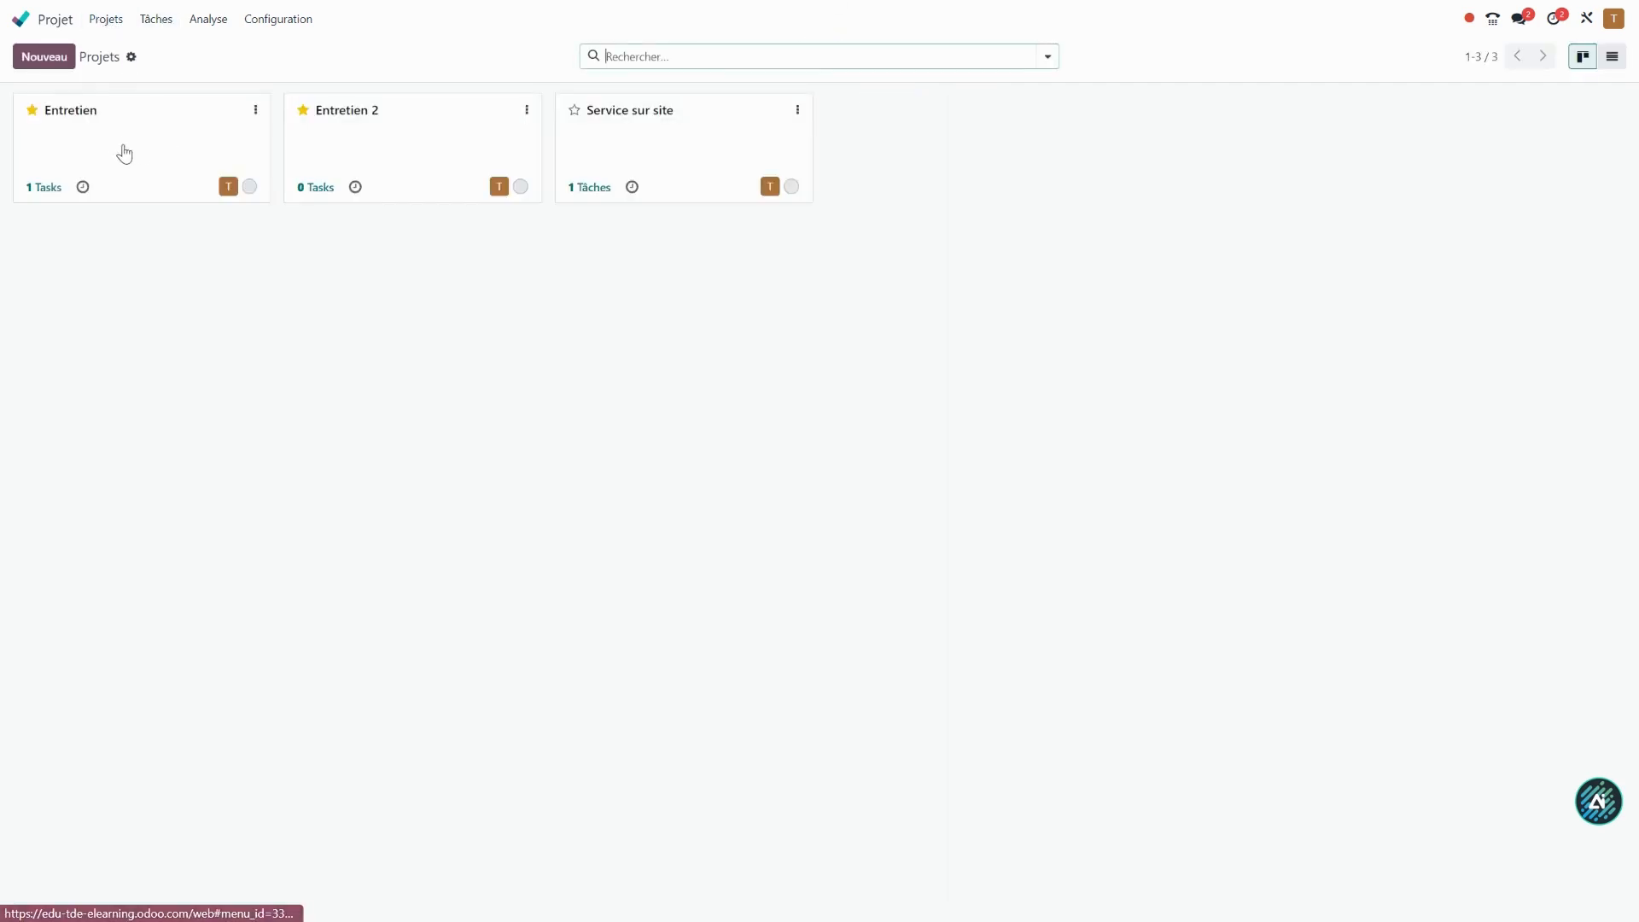
left_click(122, 149)
left_click_drag(137, 182, 421, 162)
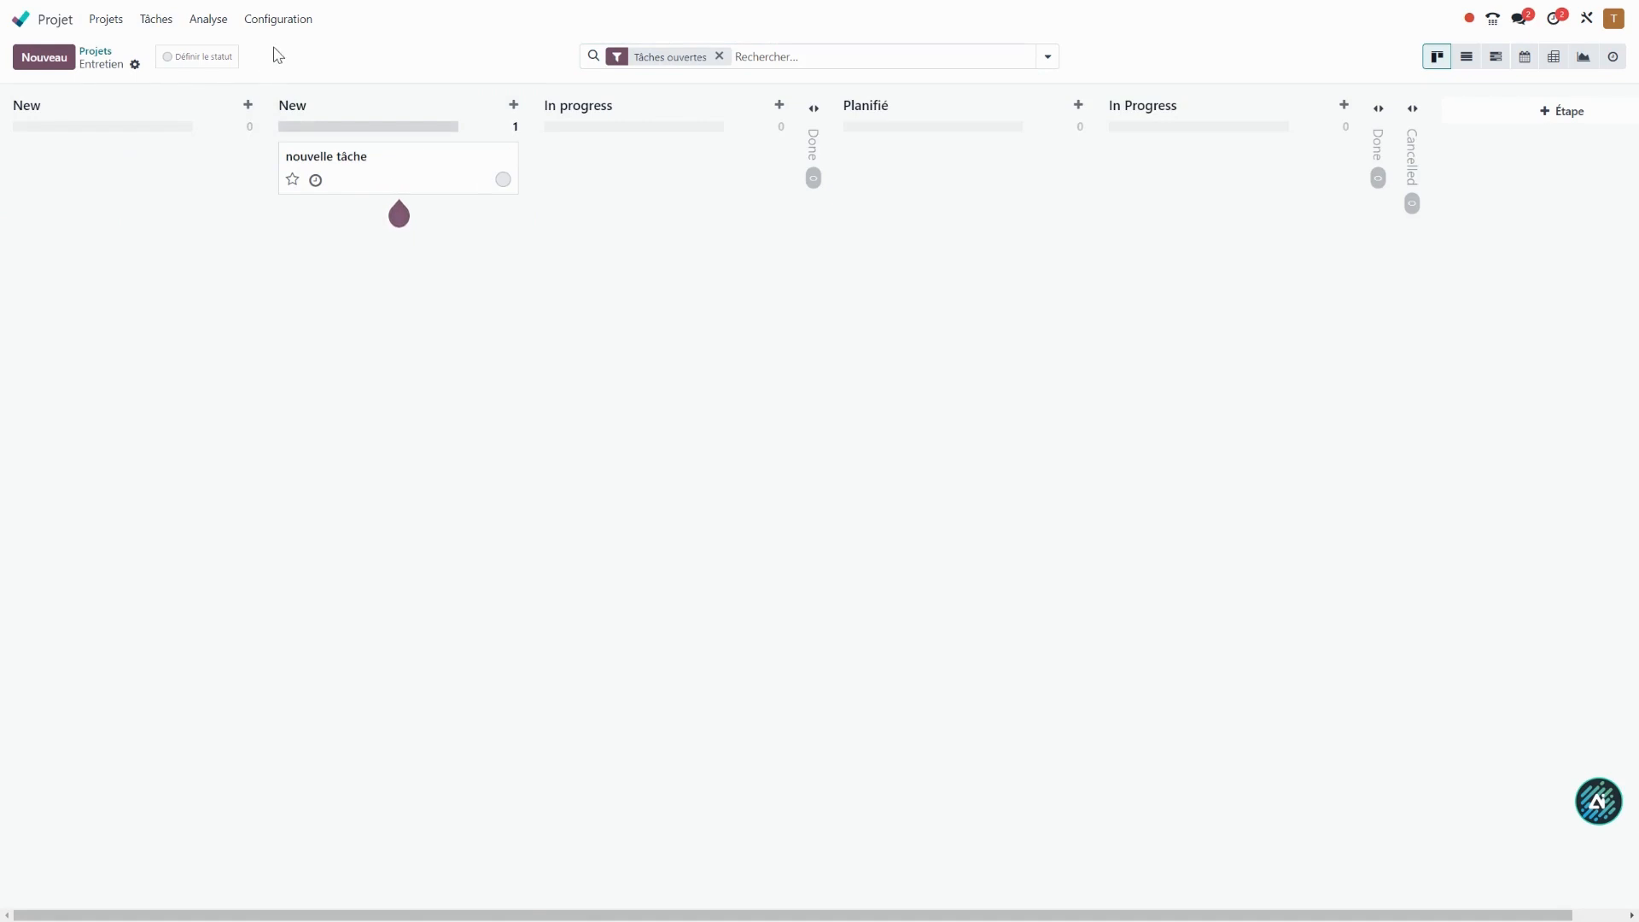
In the task stage configuration, delete the New and Done stages that belong only to the Entretien project.
left_click(278, 18)
left_click(294, 96)
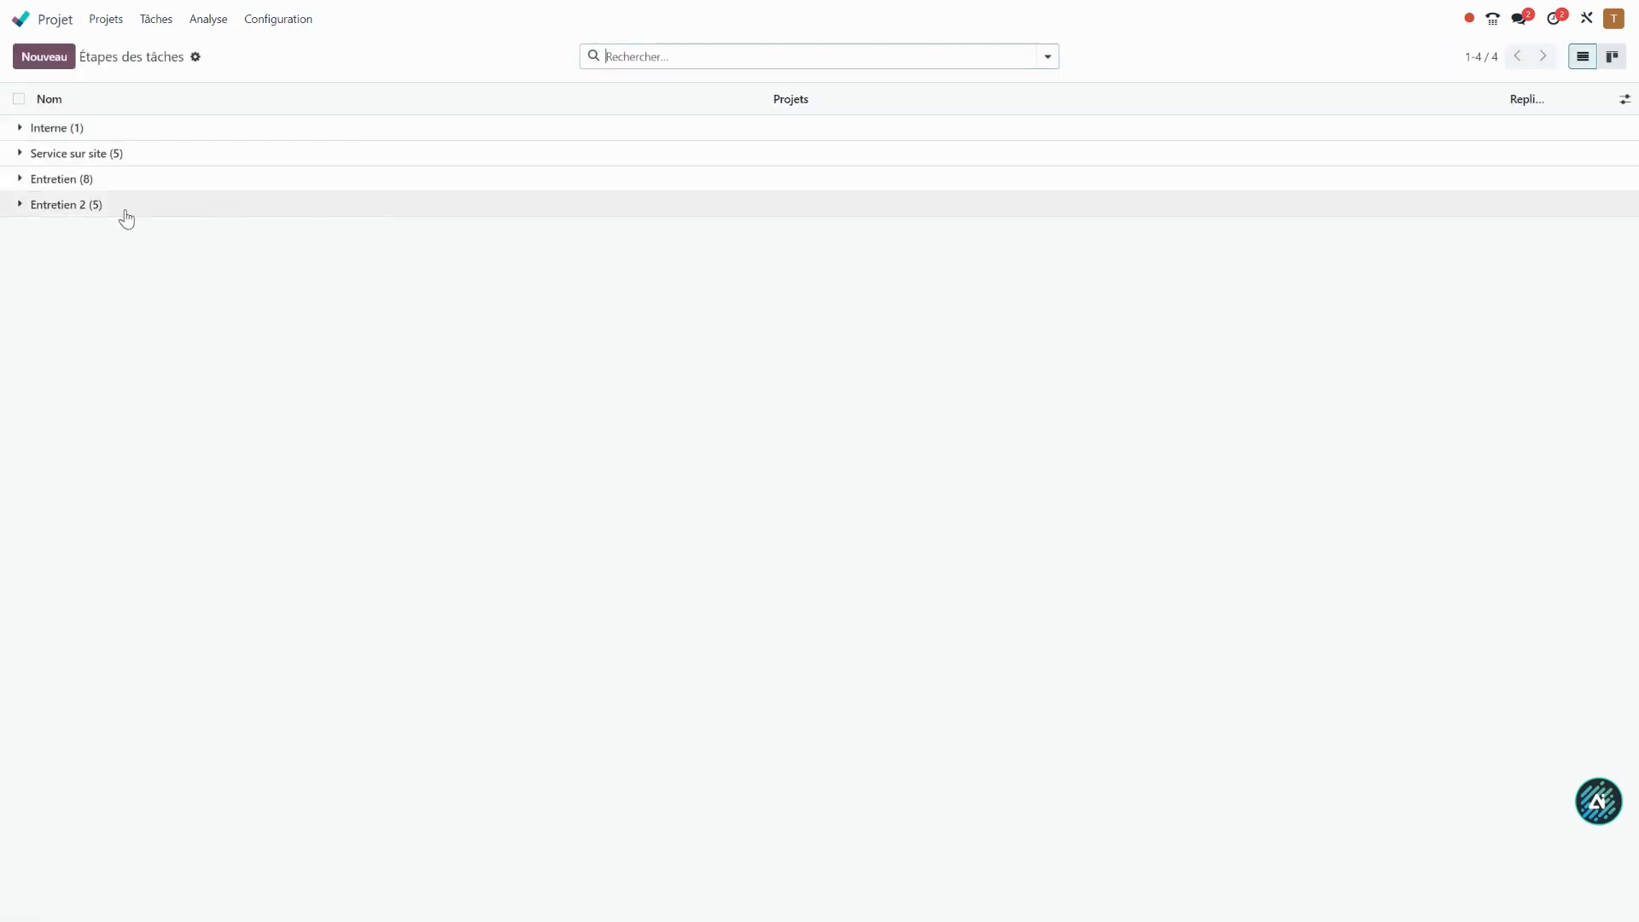
left_click(92, 205)
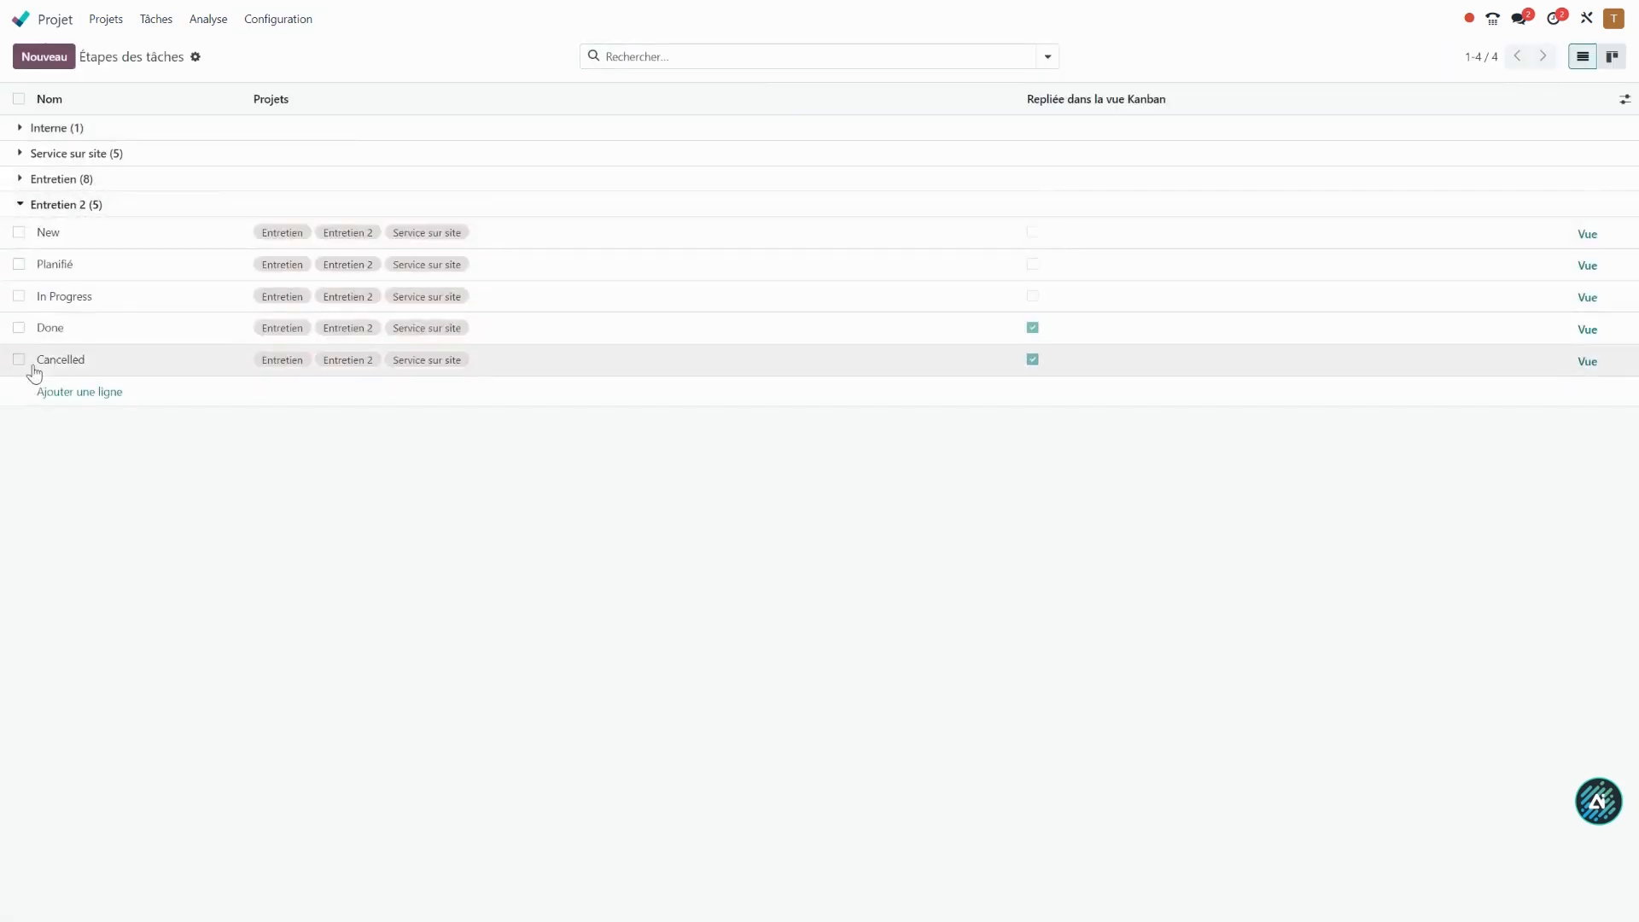
left_click(75, 184)
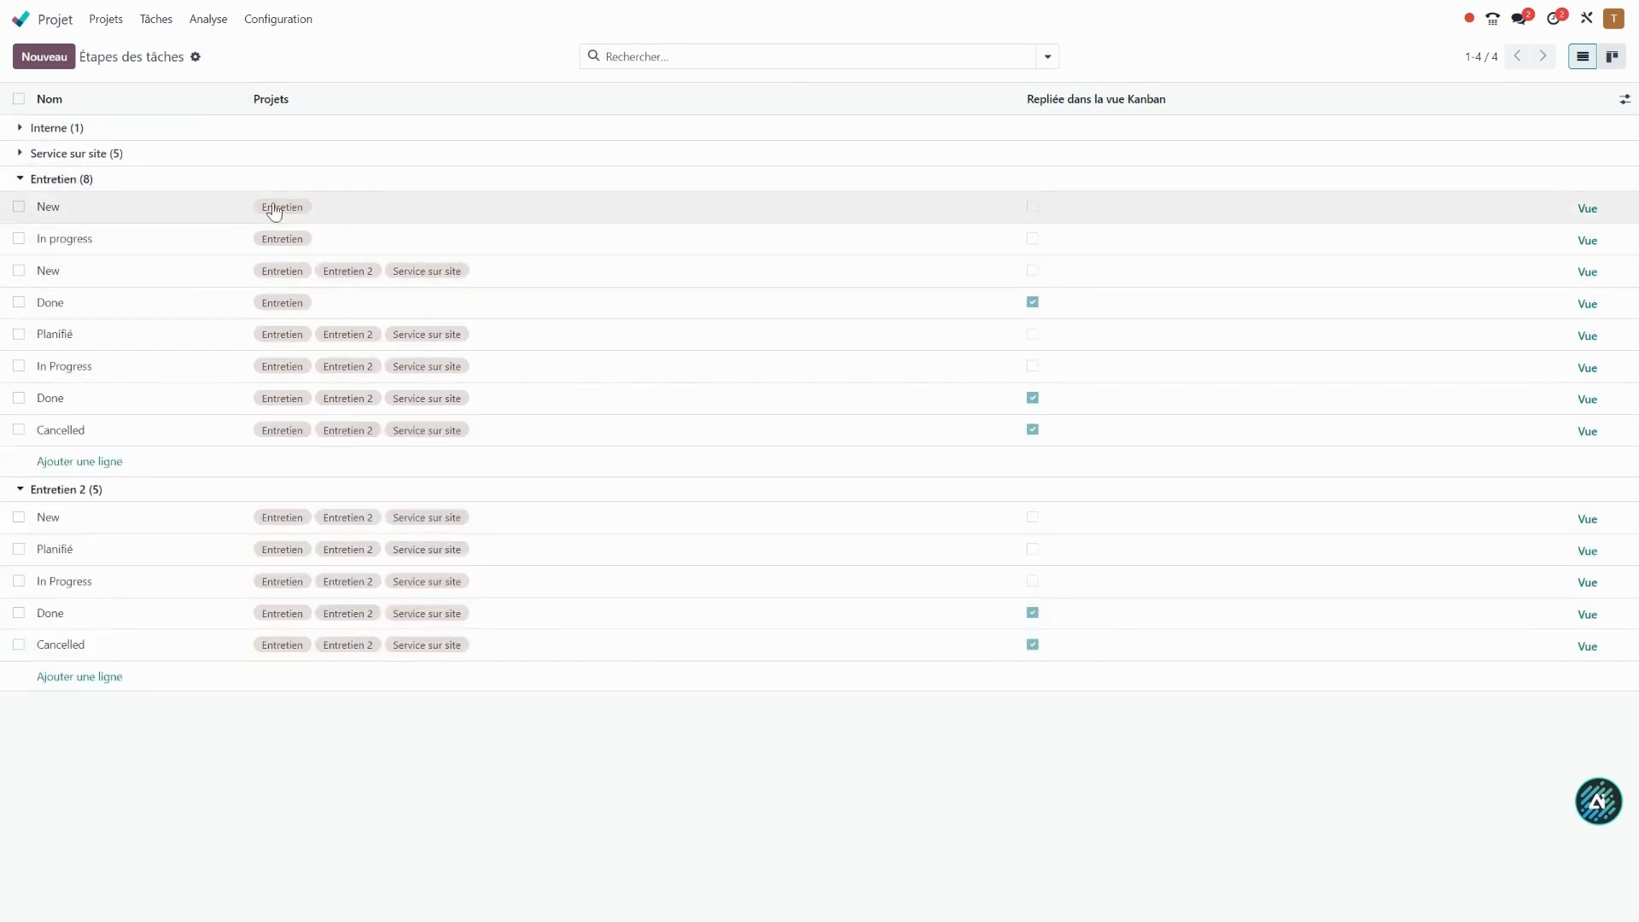
left_click(18, 206)
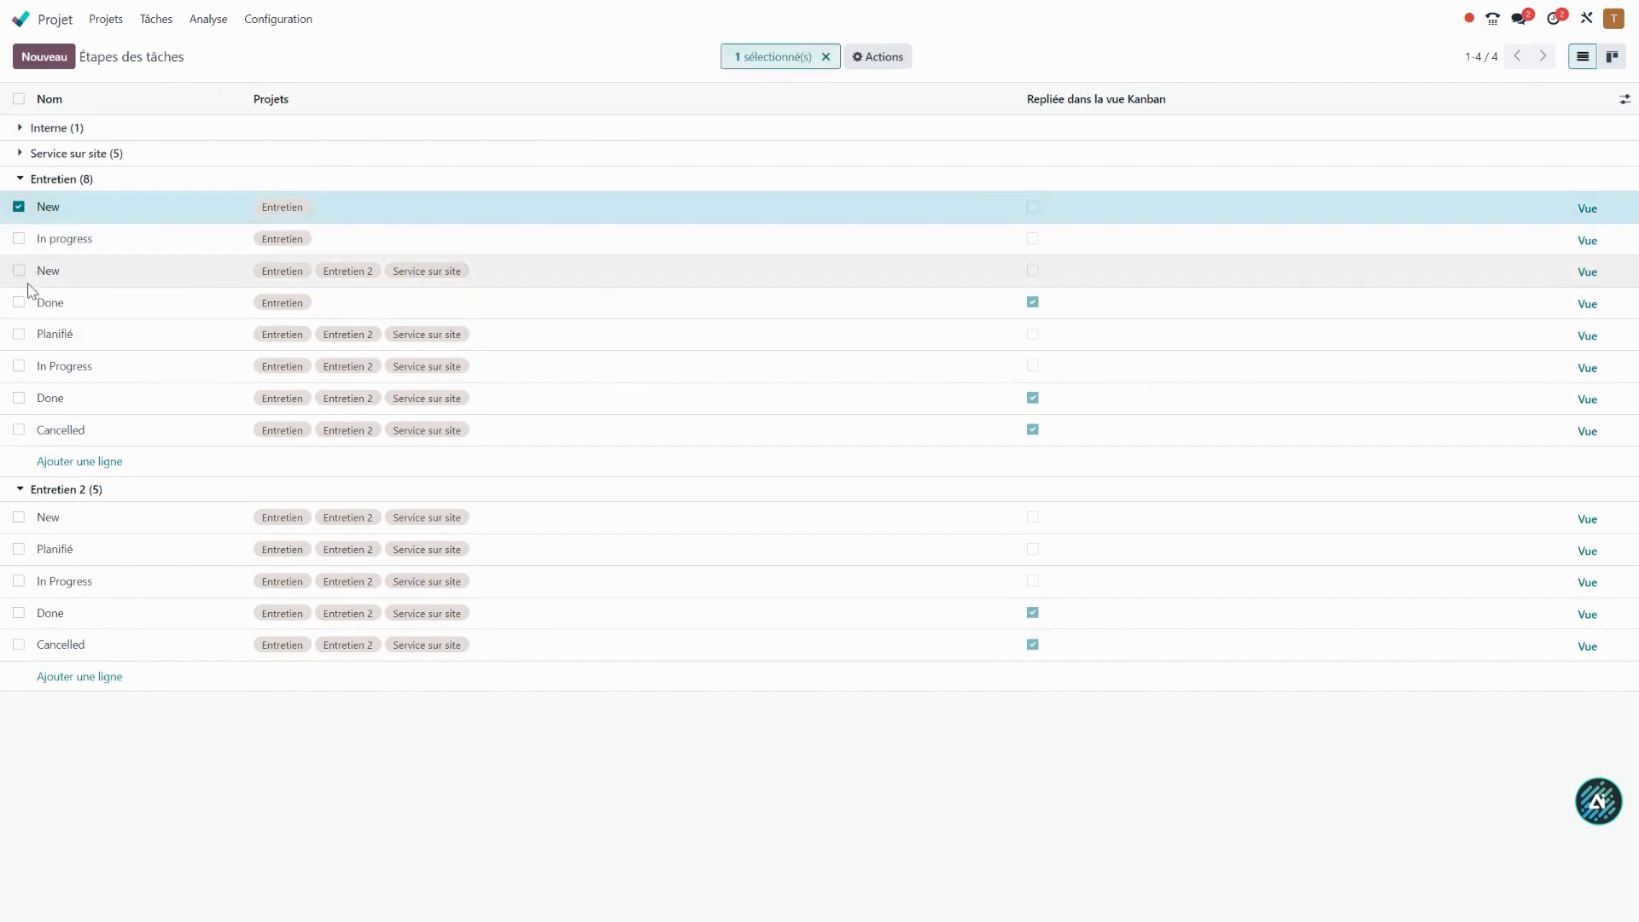
left_click(18, 303)
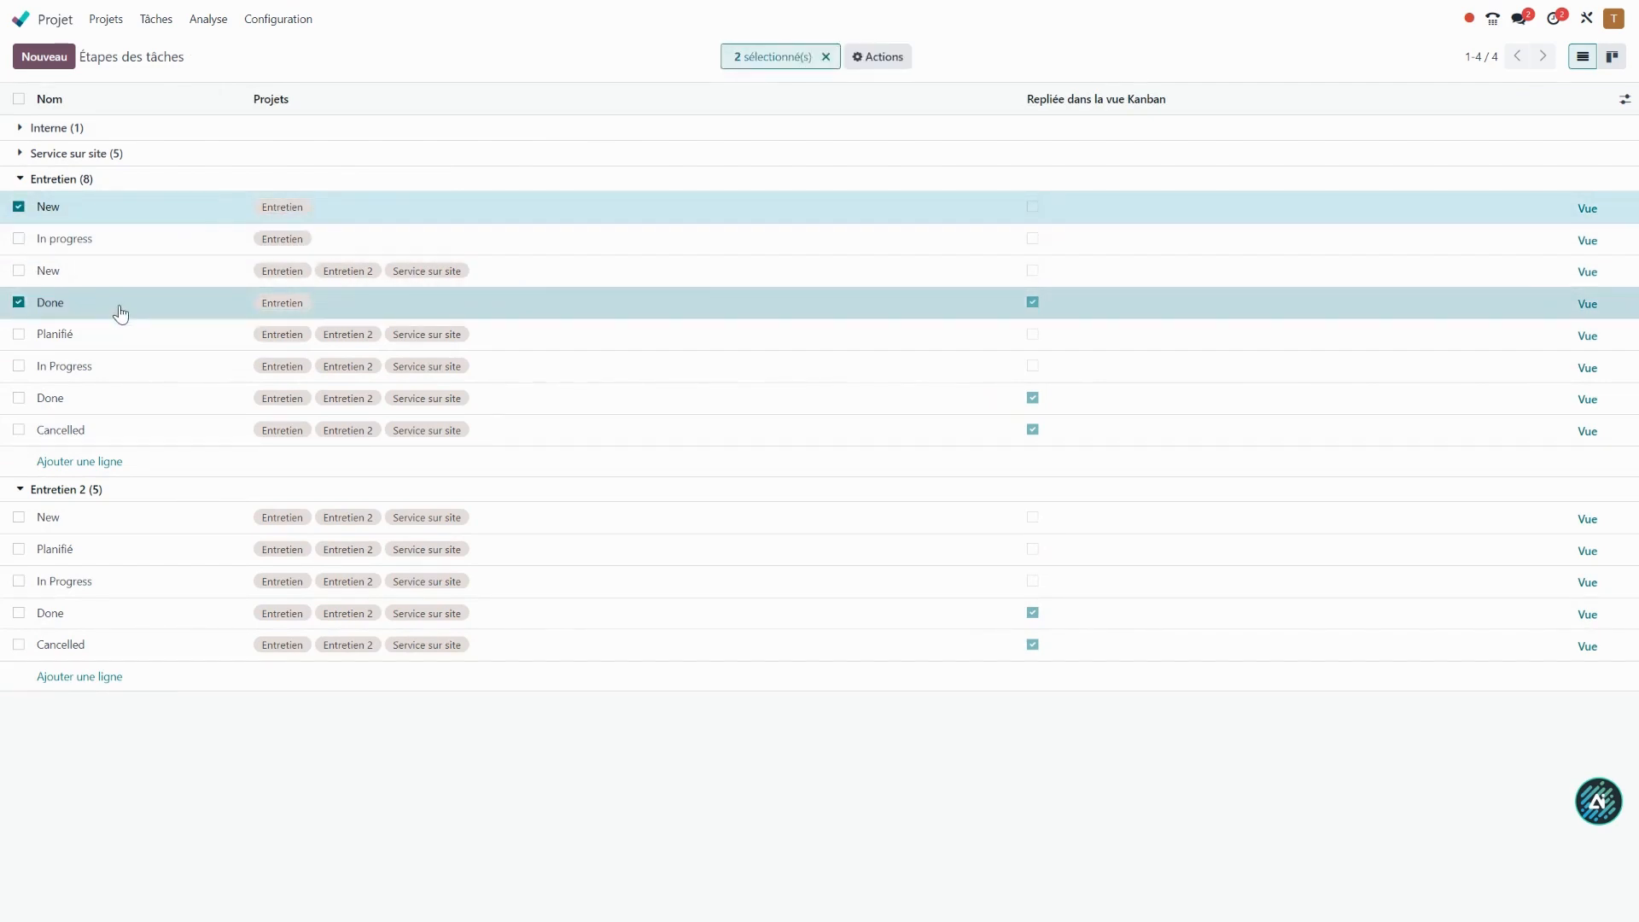
left_click(877, 57)
left_click(899, 115)
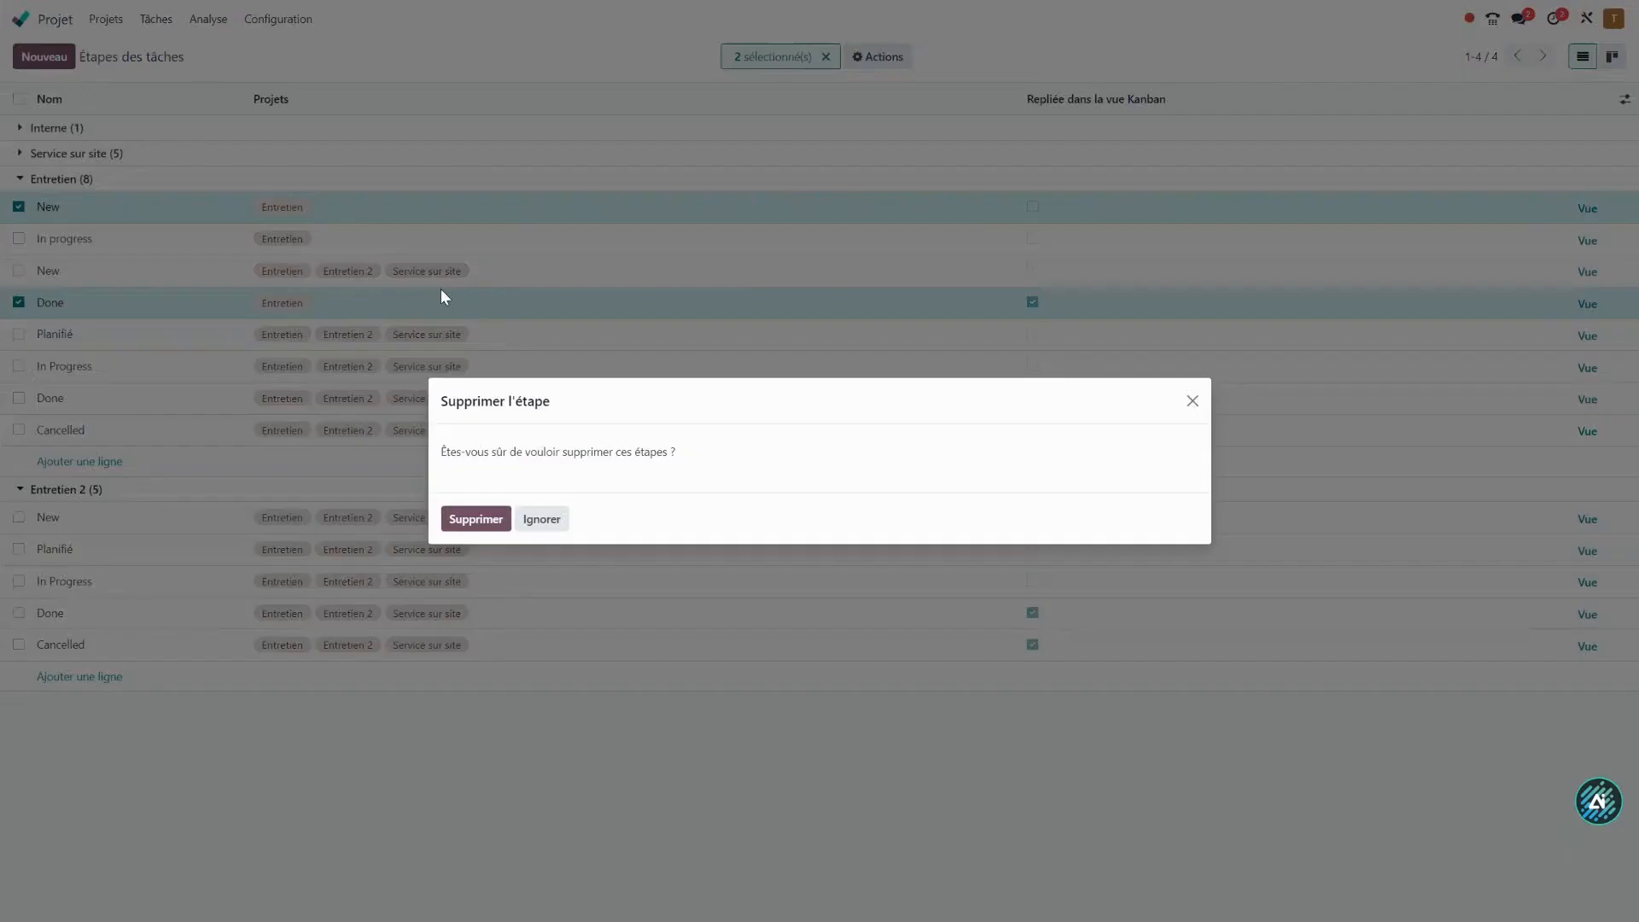
left_click(470, 518)
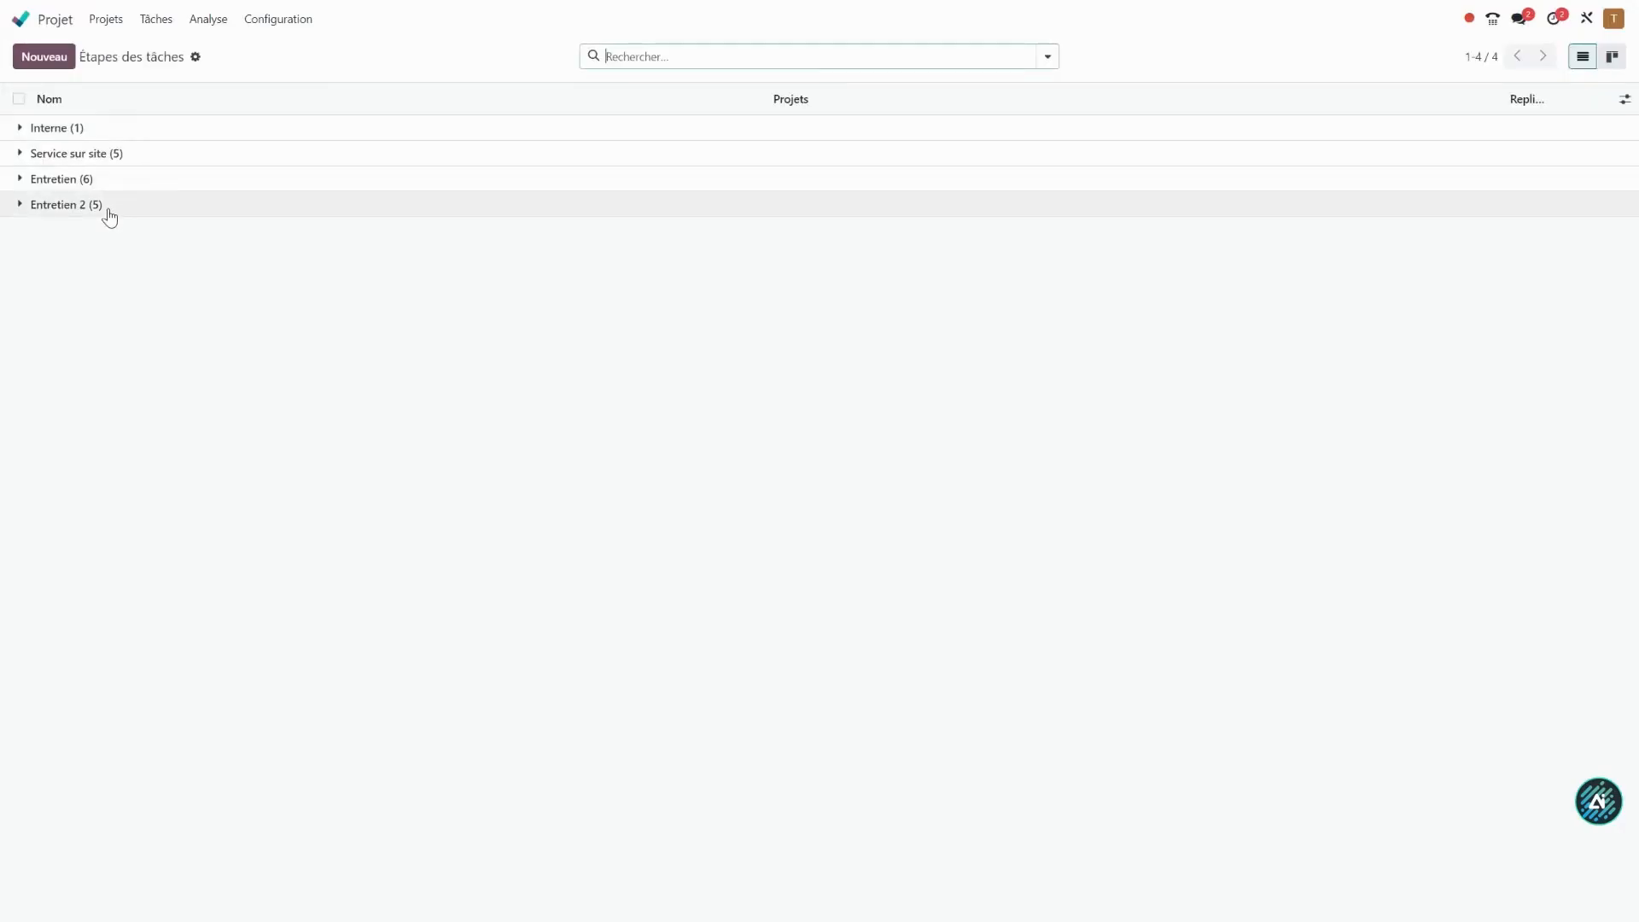
Delete the In progress stage that belongs only to the Entretien project.
left_click(117, 181)
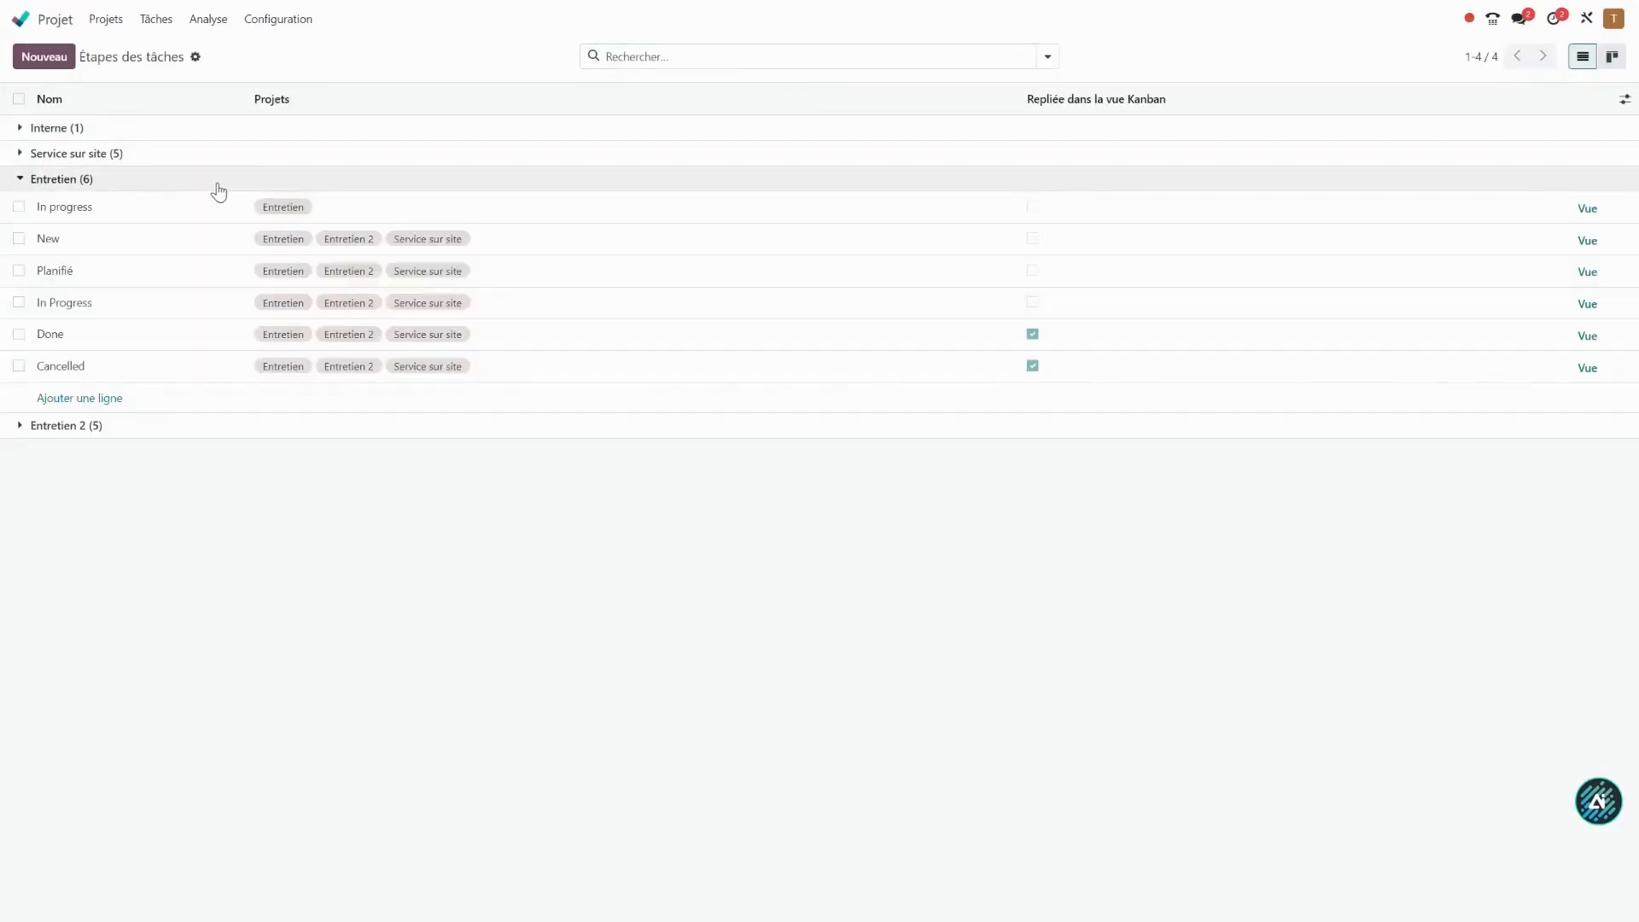
left_click(20, 208)
left_click(873, 58)
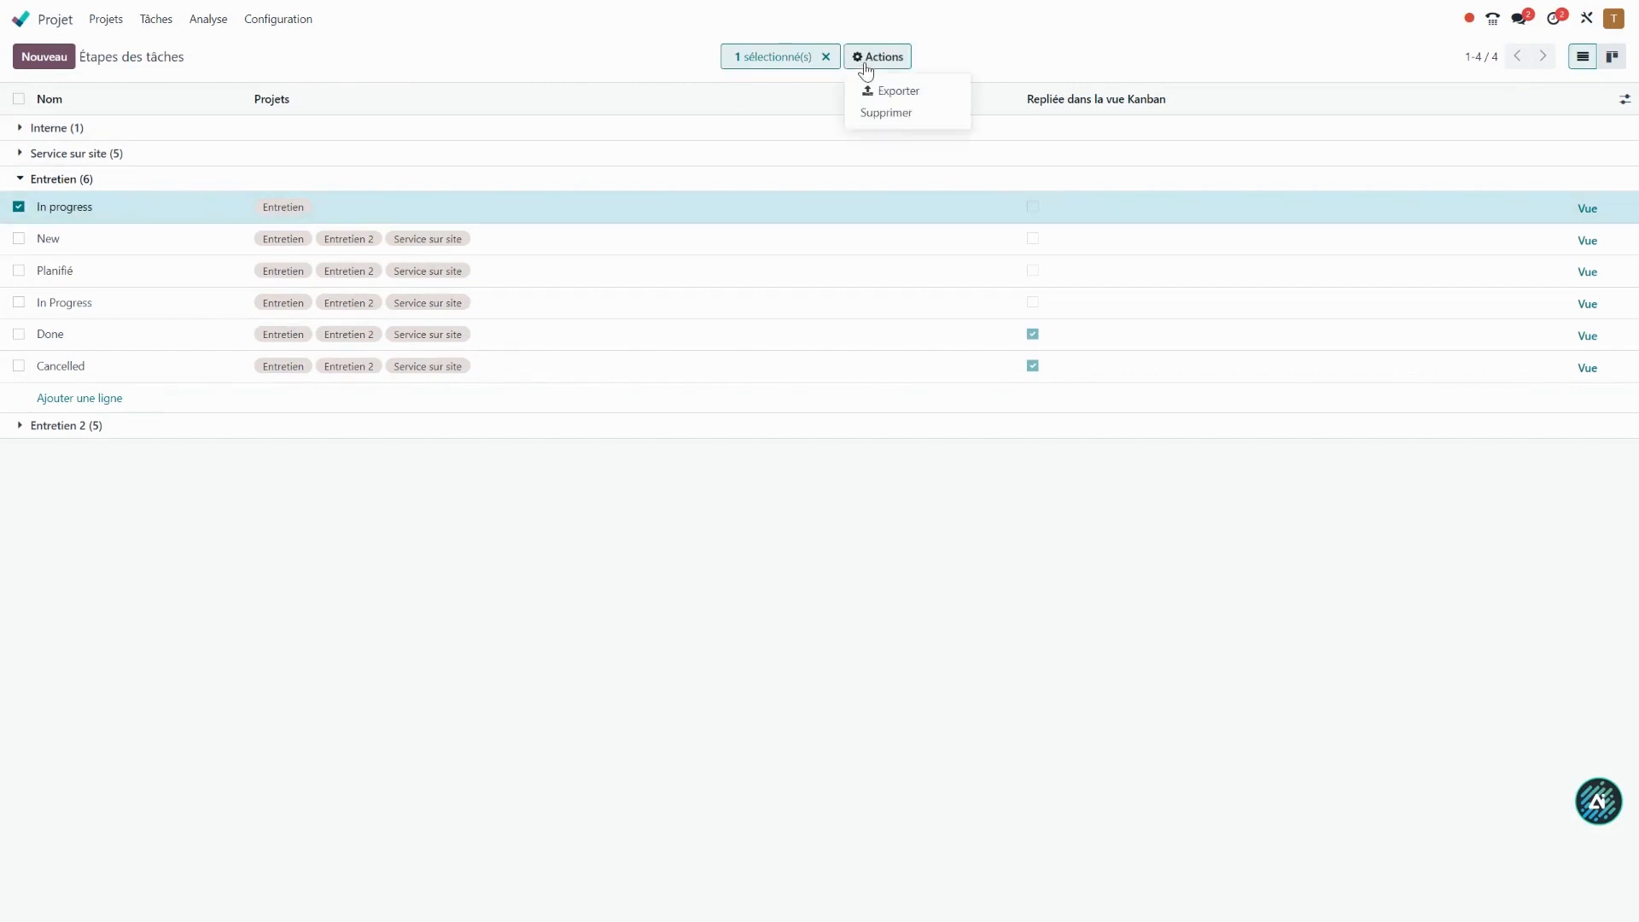
left_click(880, 116)
left_click(476, 520)
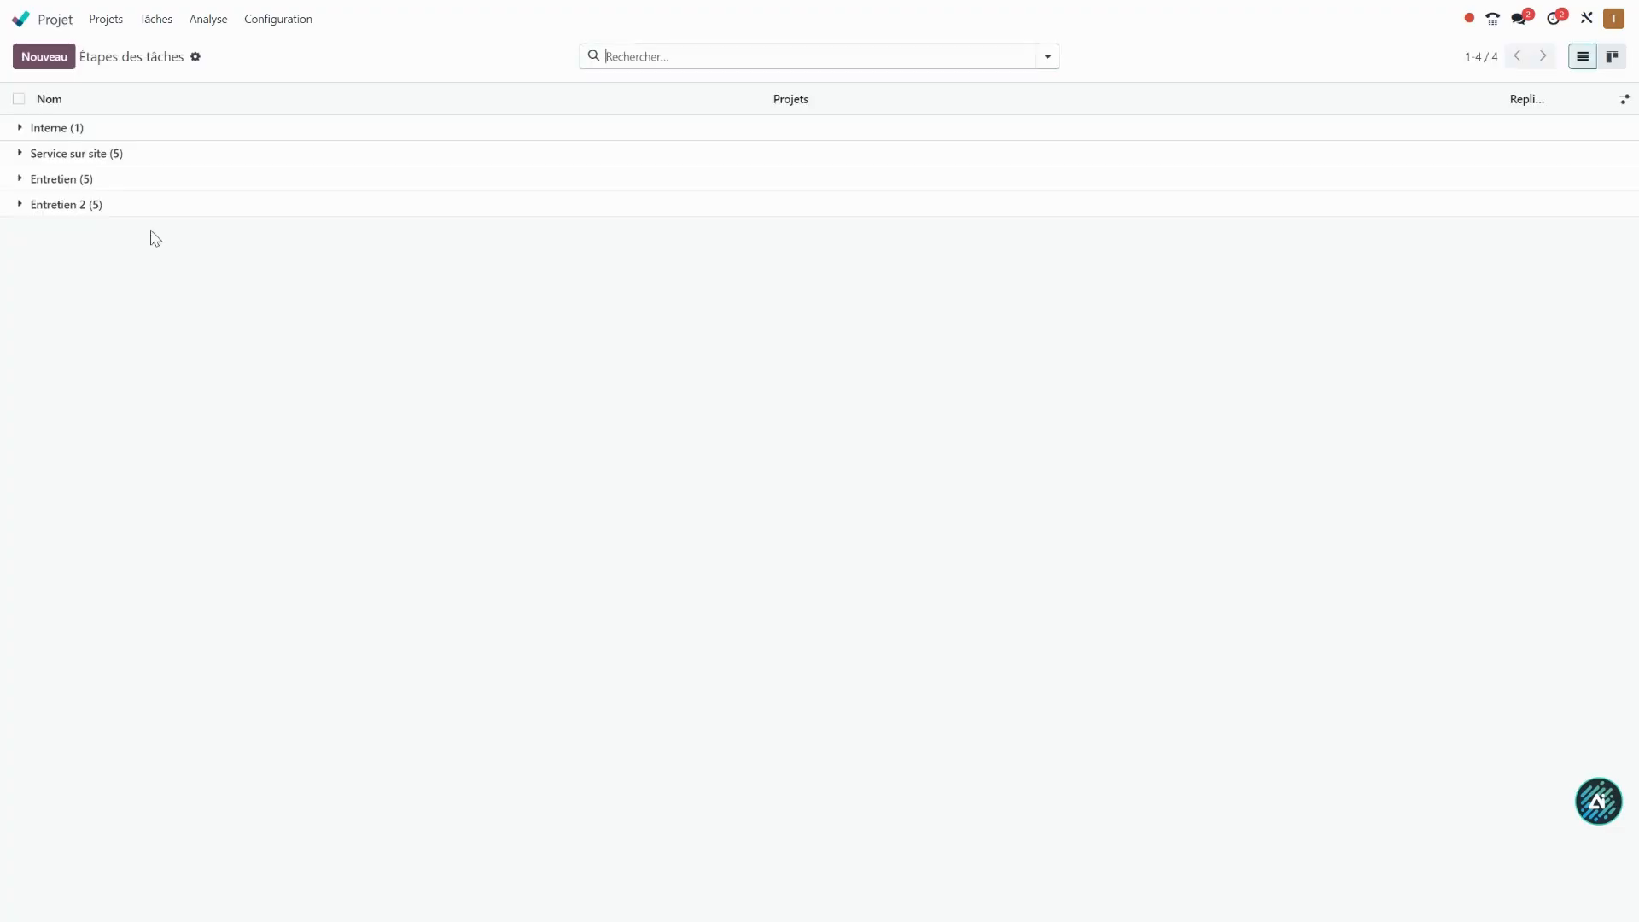
Display all tasks in Kanban view, remove the Tâches ouvertes filter and group them by Étape.
left_click(158, 21)
left_click(174, 75)
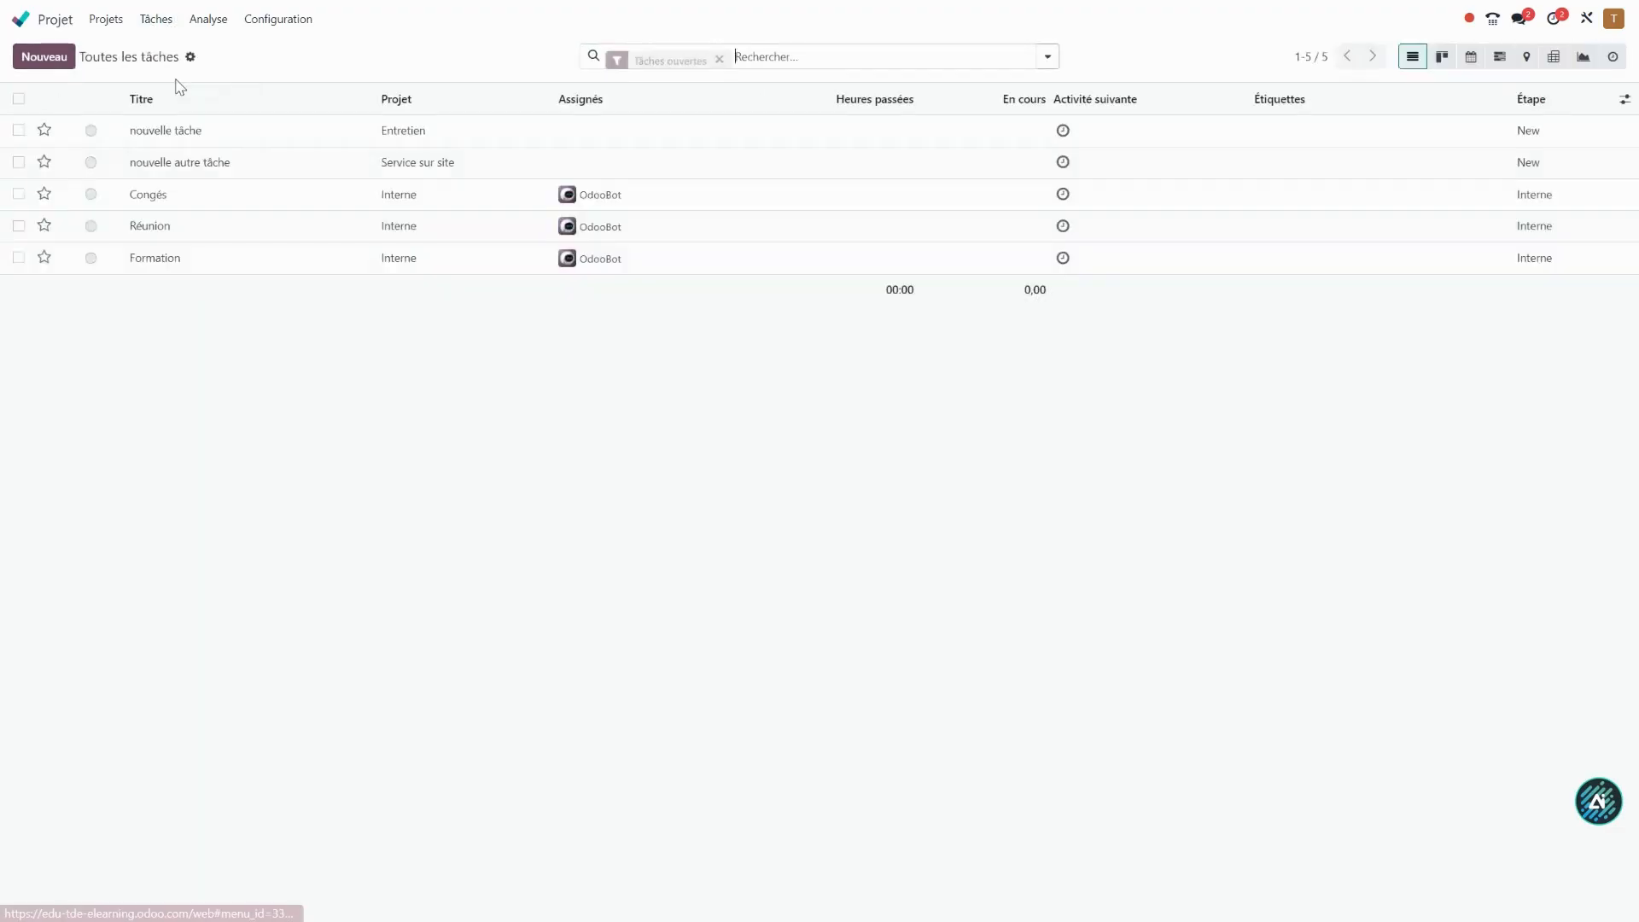
left_click(1442, 57)
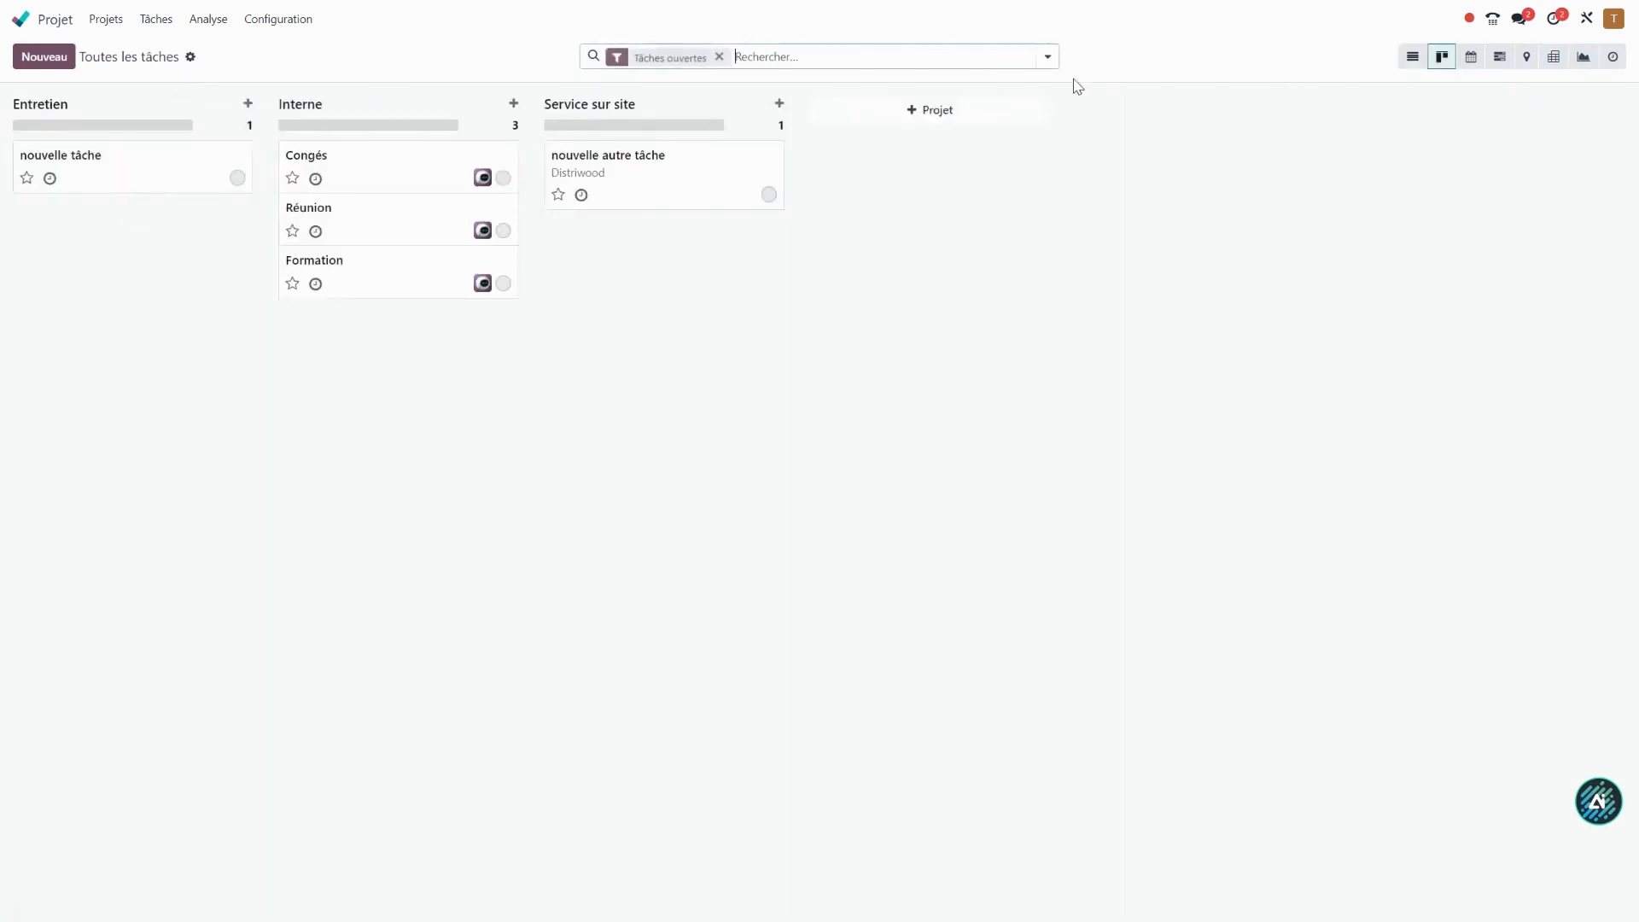
left_click(719, 58)
left_click(1047, 56)
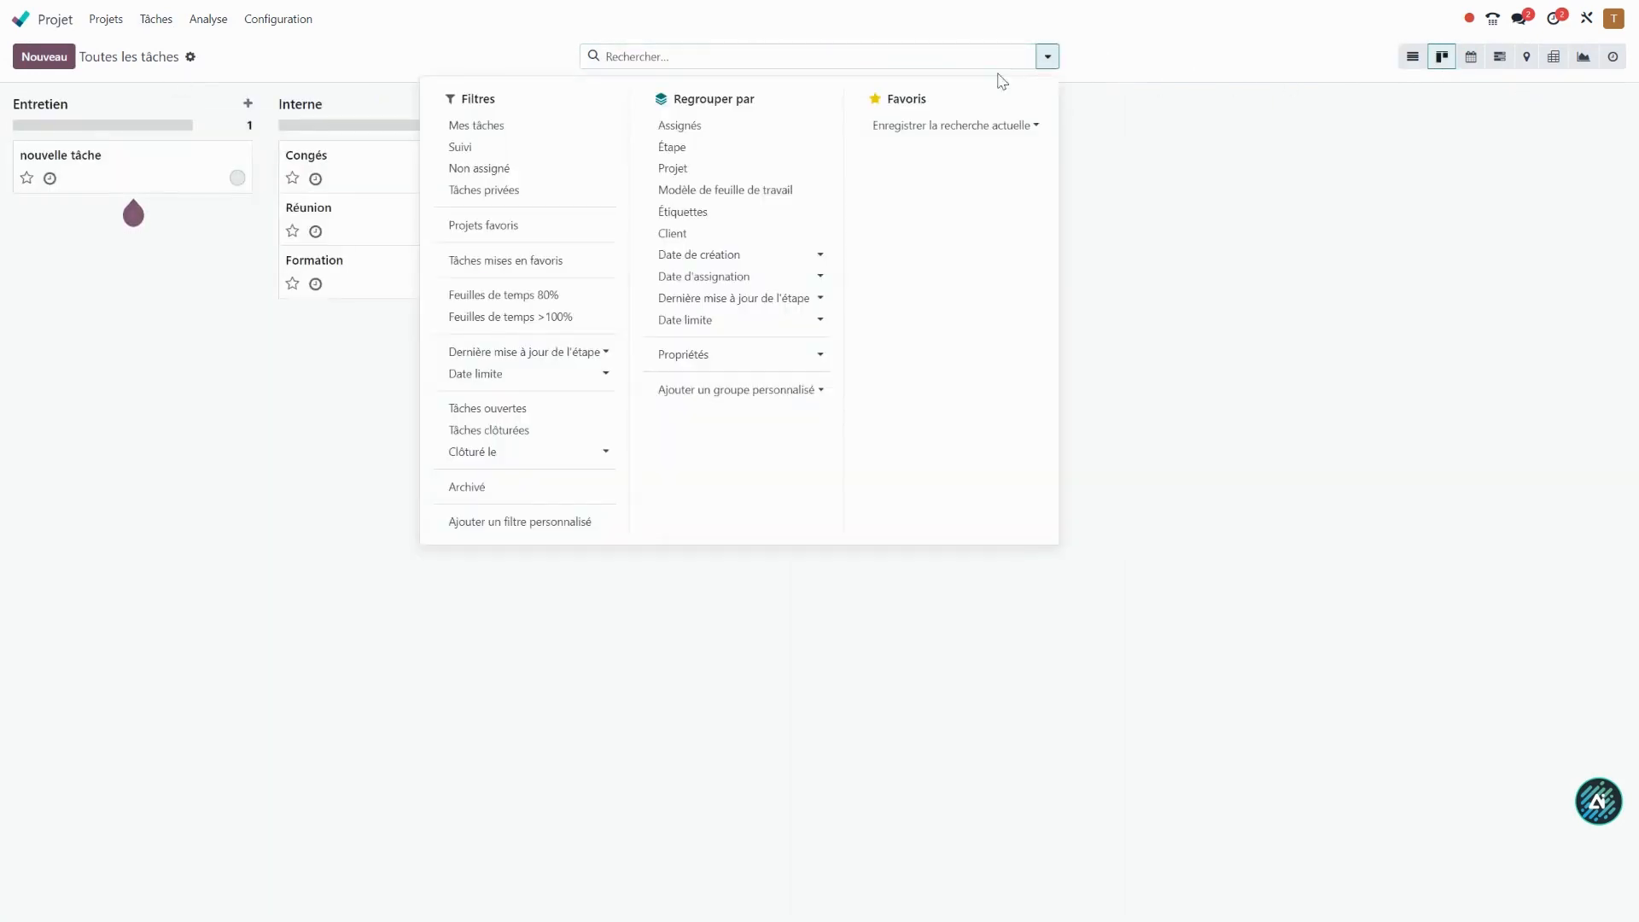
left_click(683, 152)
left_click(311, 404)
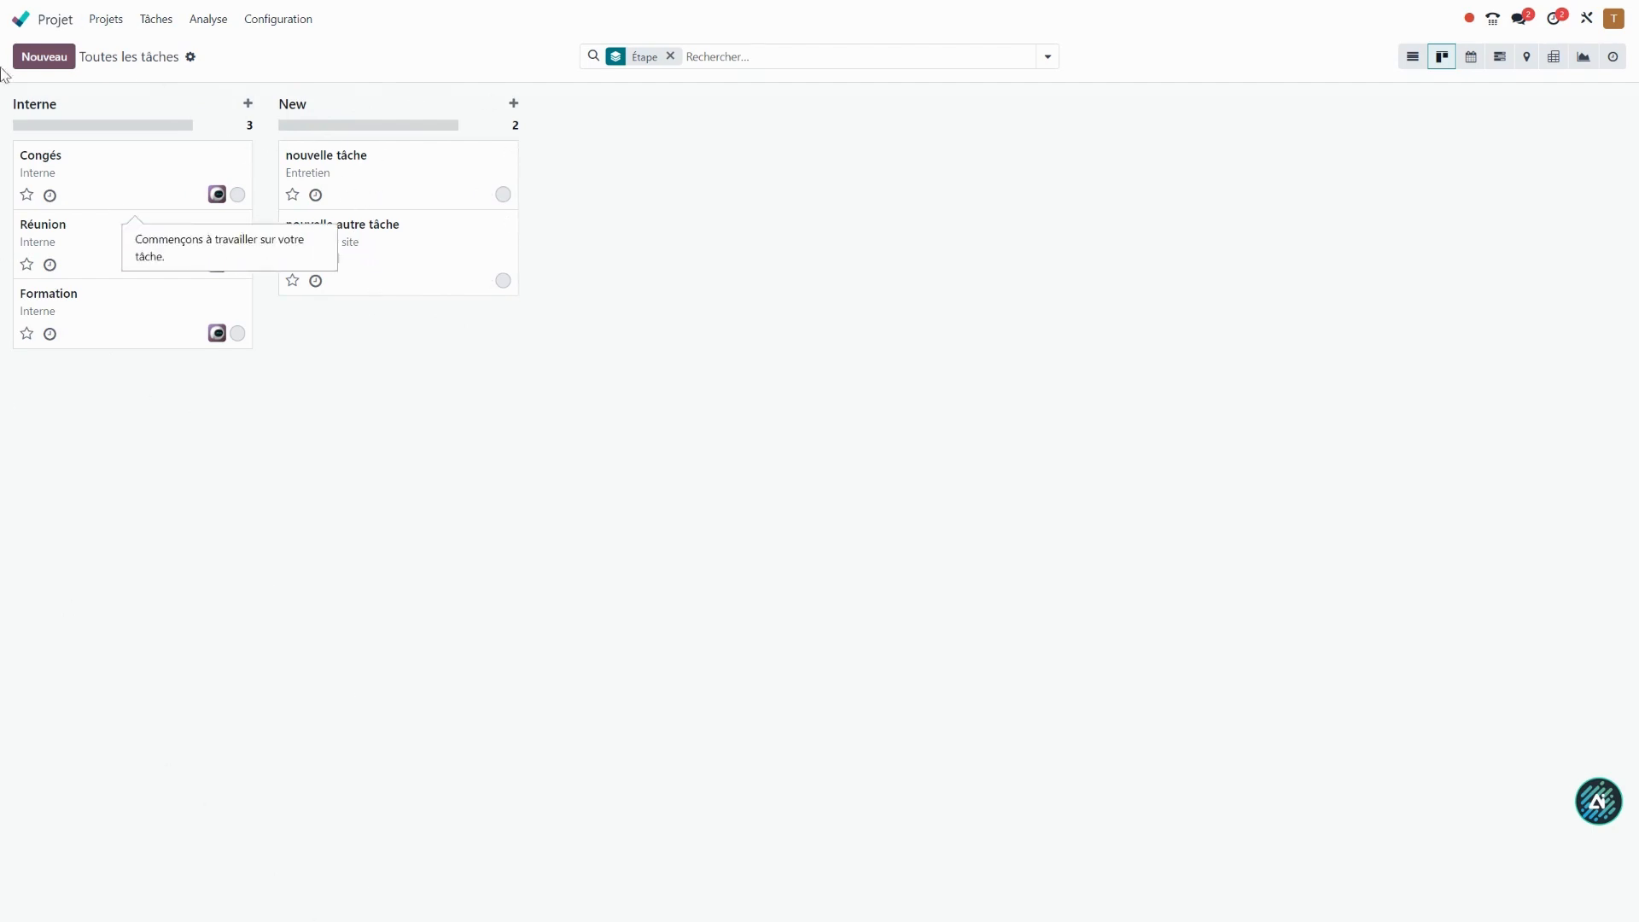
Create a task titled "test" in the Entretien project and move it to the In Progress stage.
left_click(106, 20)
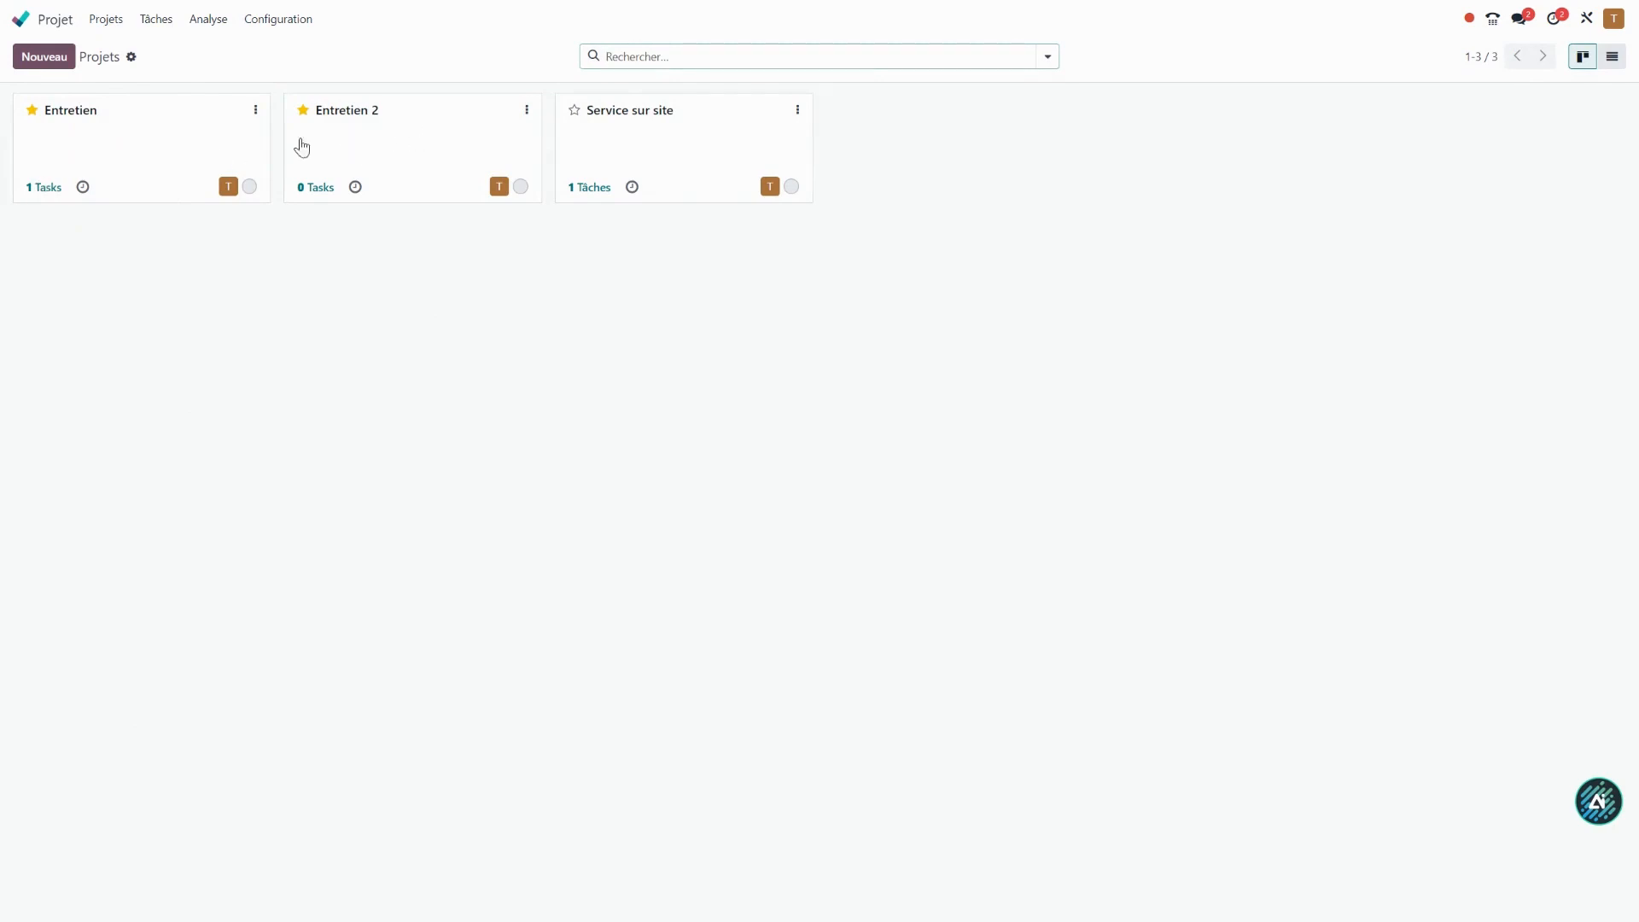
left_click(126, 144)
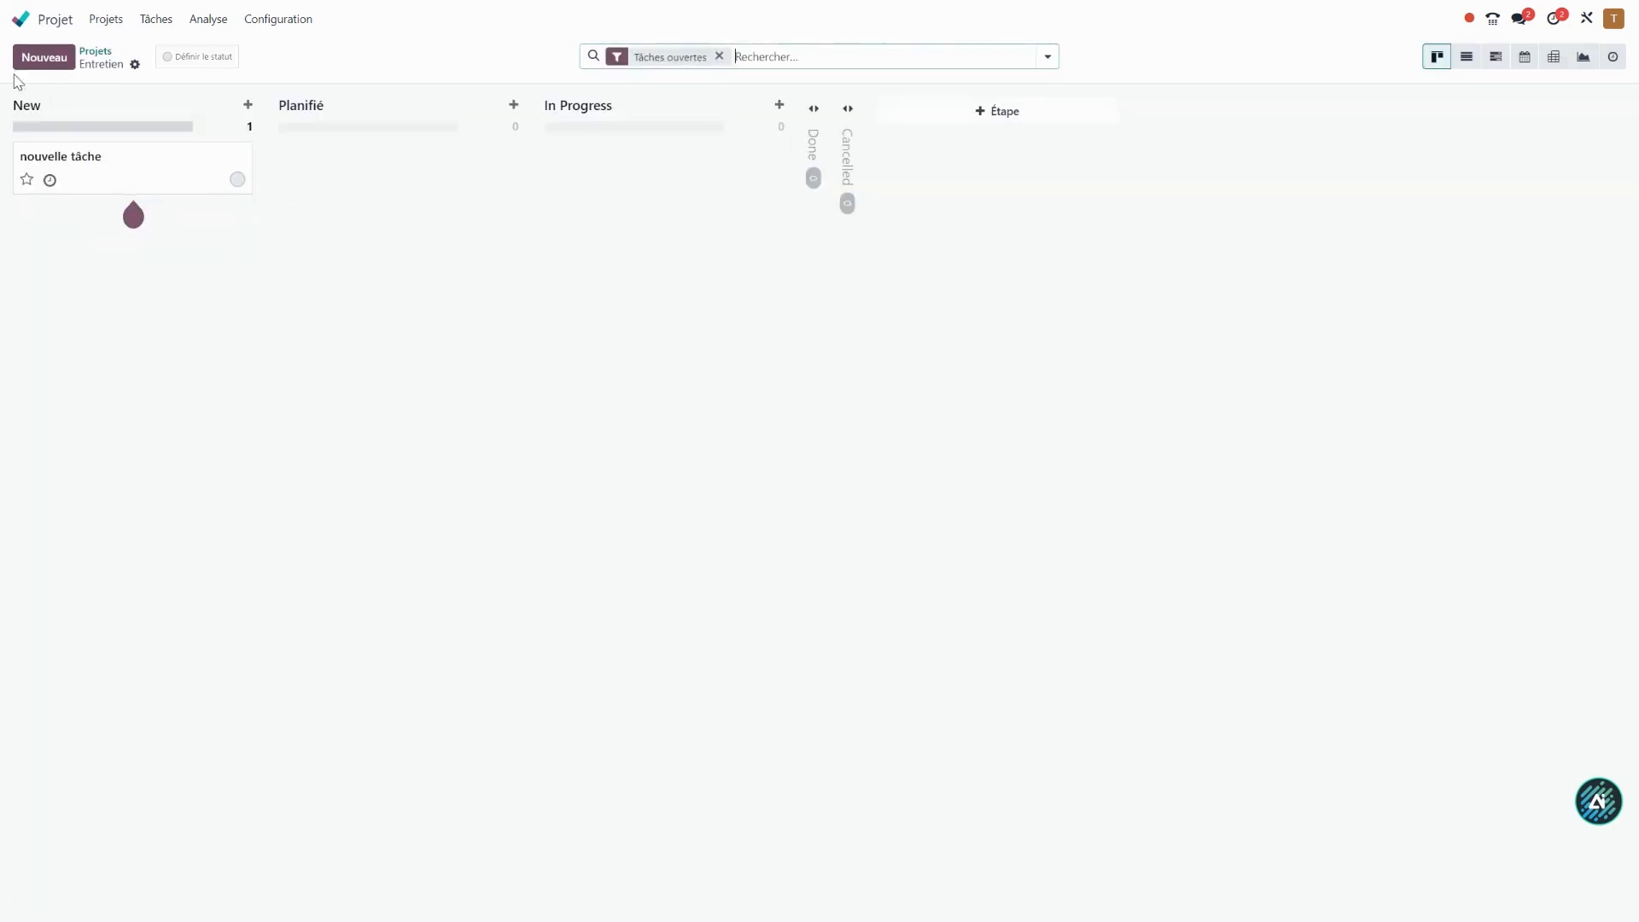
left_click(42, 57)
type("test")
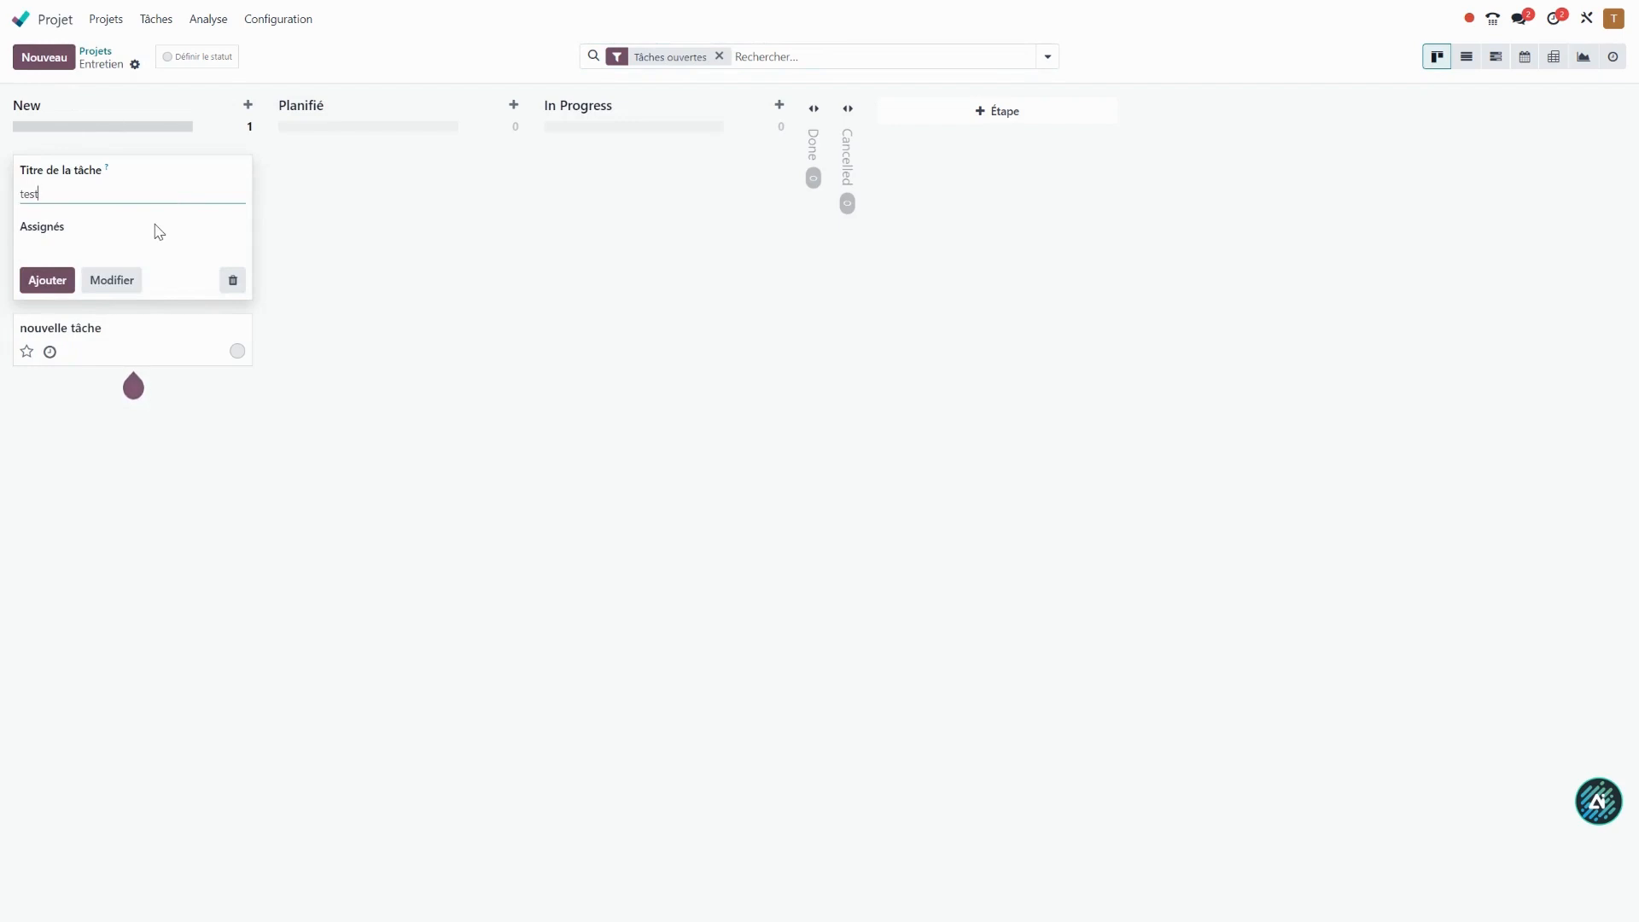
left_click(128, 279)
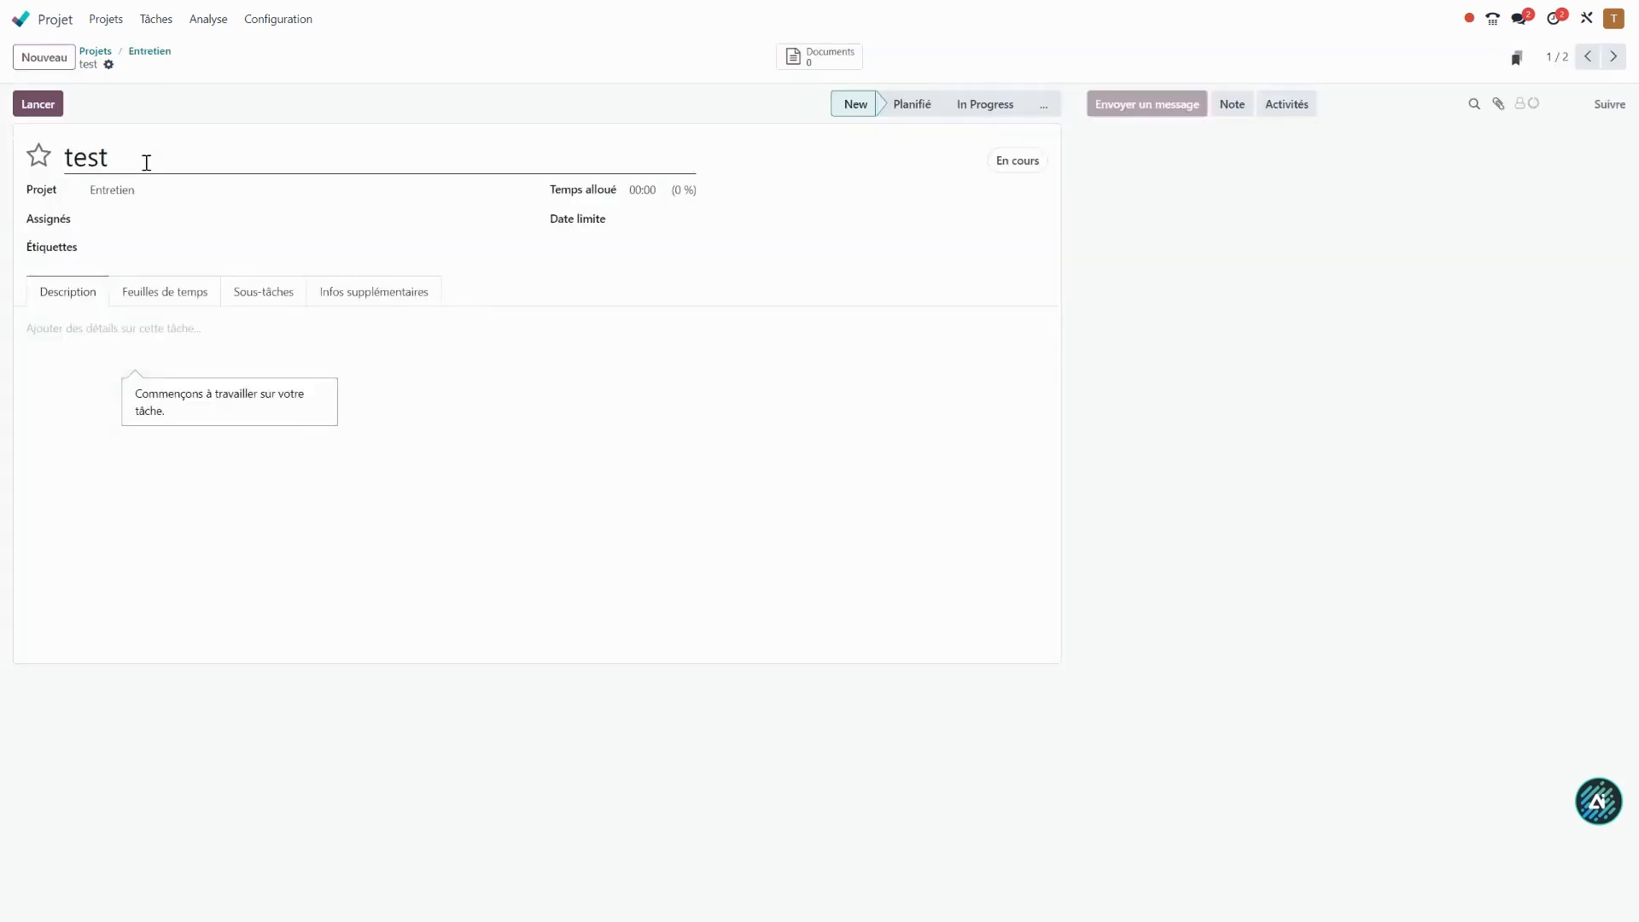
left_click(163, 58)
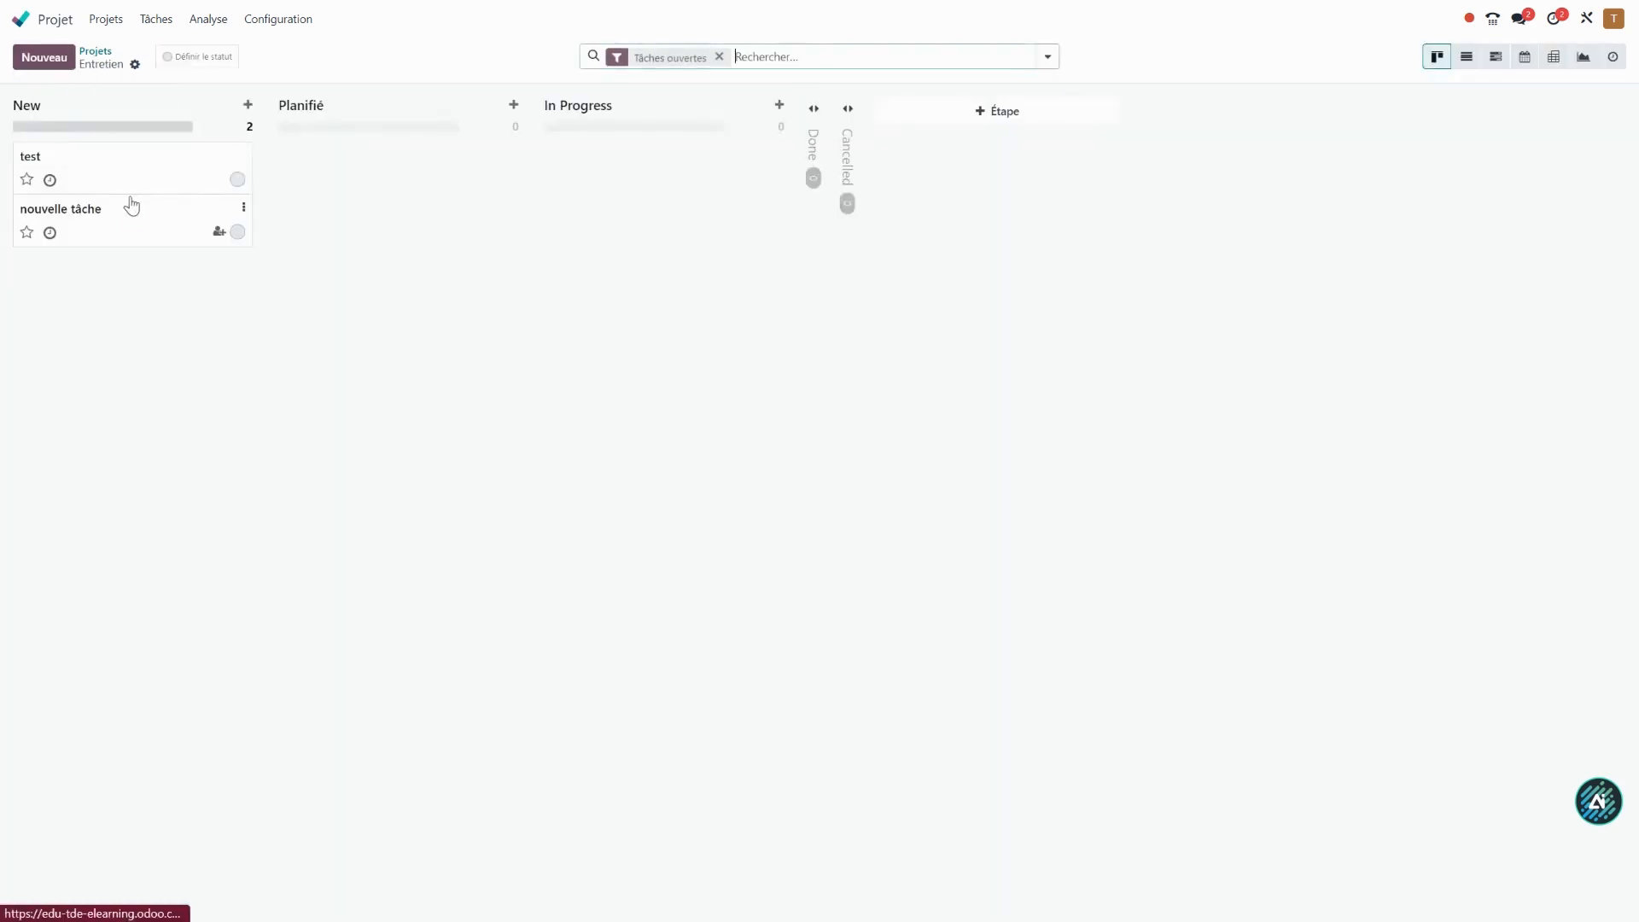
left_click_drag(120, 168, 645, 167)
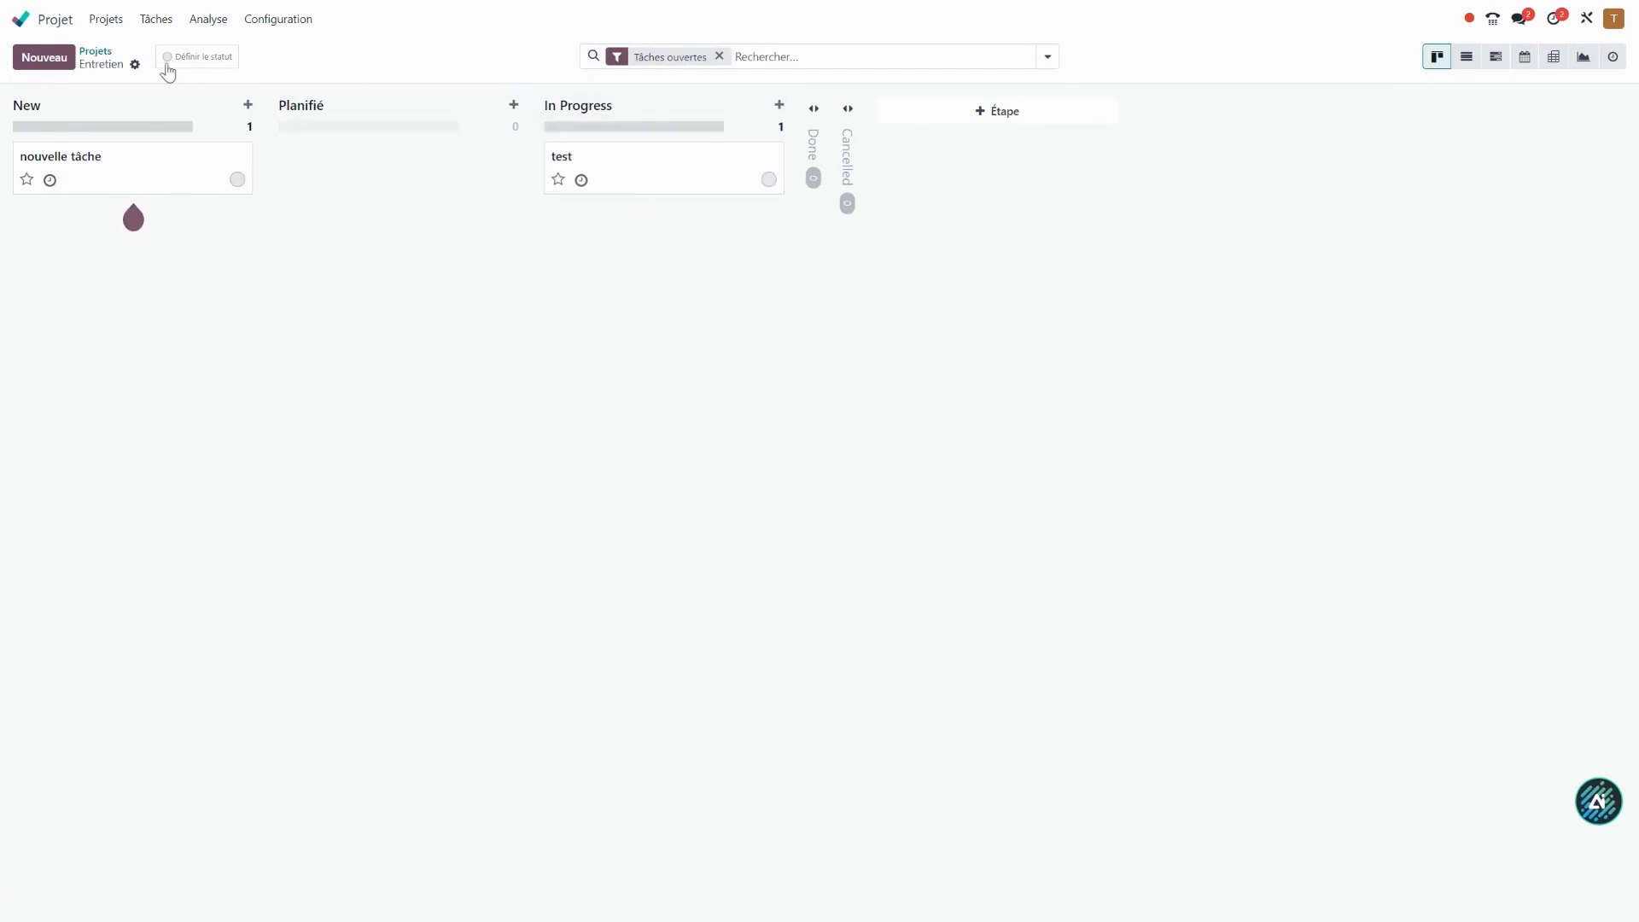
In the Entretien 2 project, create a task titled "test 2" and move it to the Planifié stage.
left_click(96, 52)
left_click(446, 143)
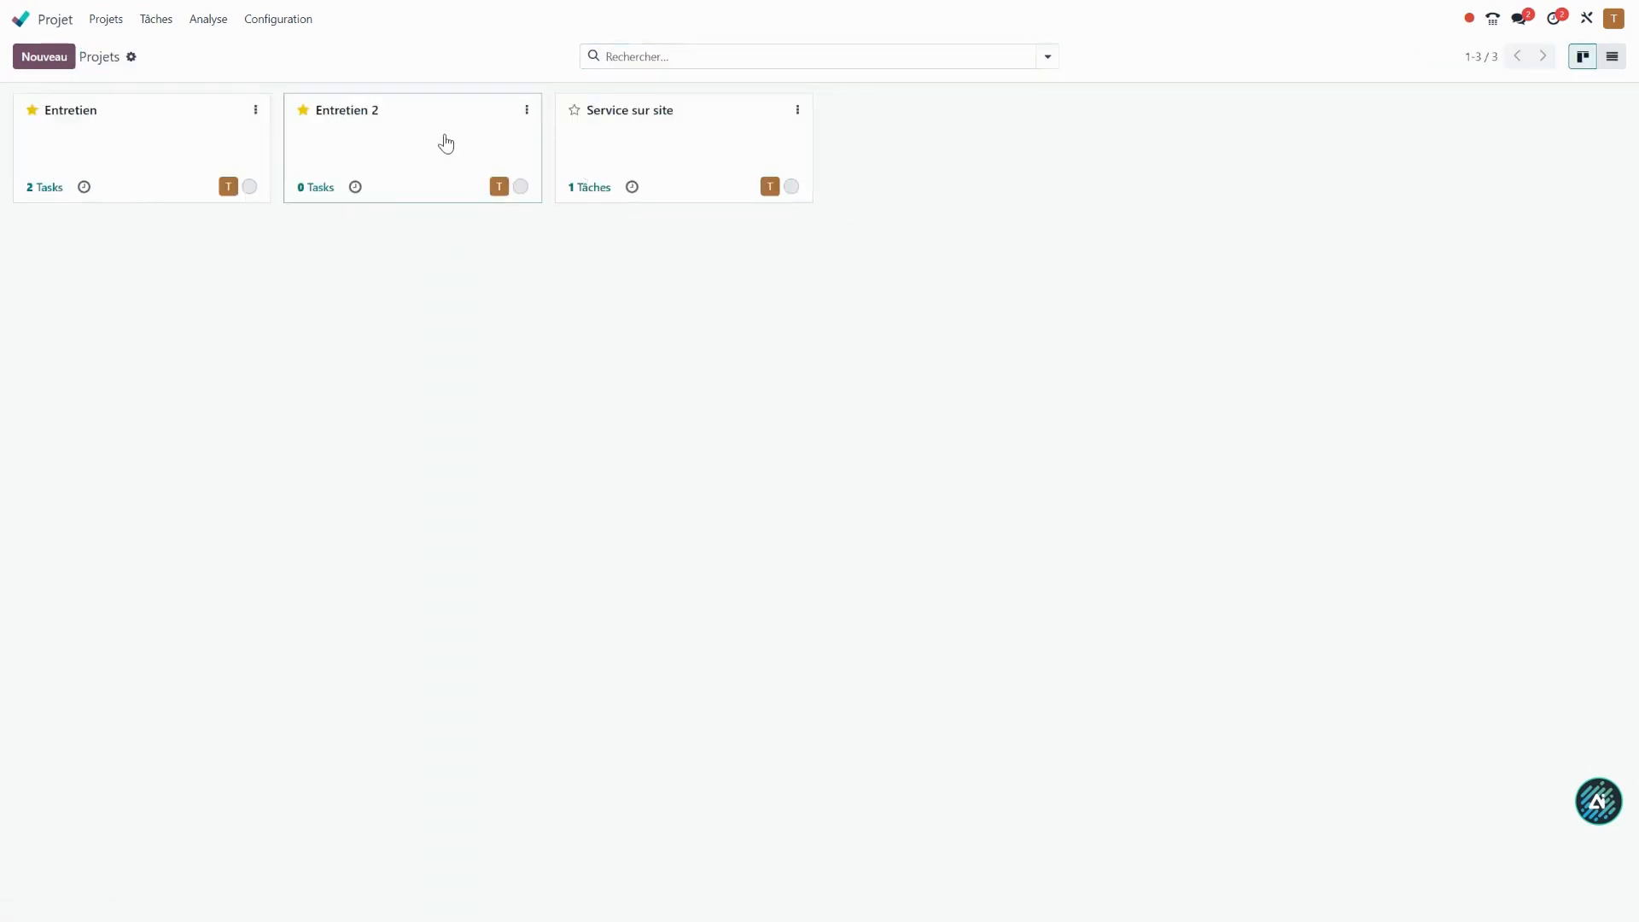
left_click(44, 57)
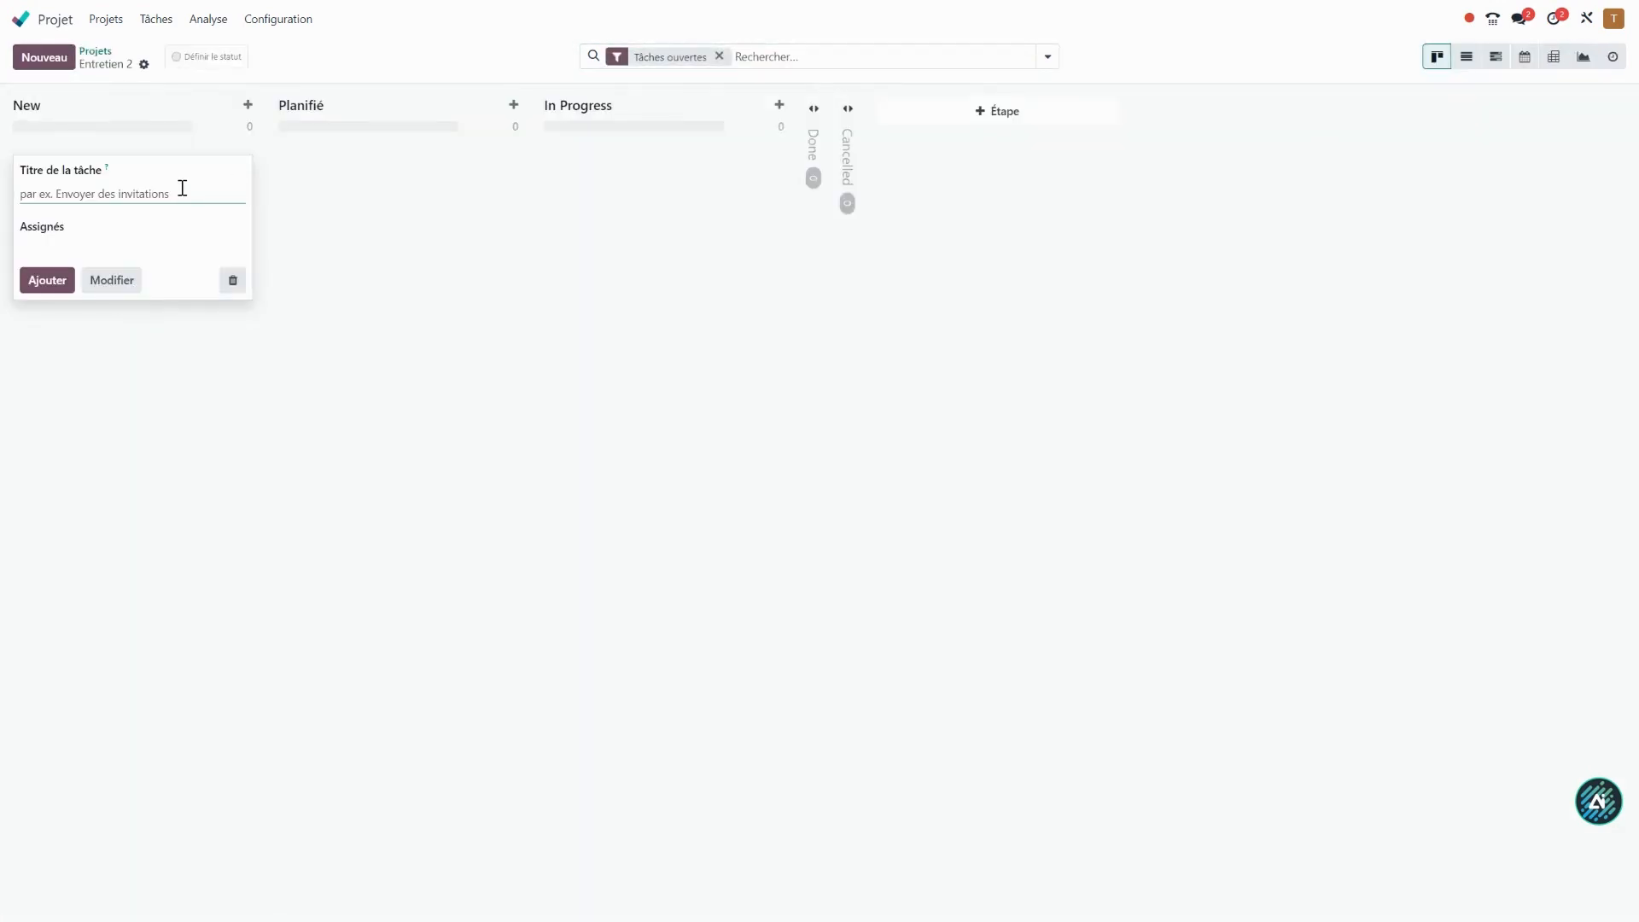
type("test 2")
left_click(47, 280)
left_click(274, 379)
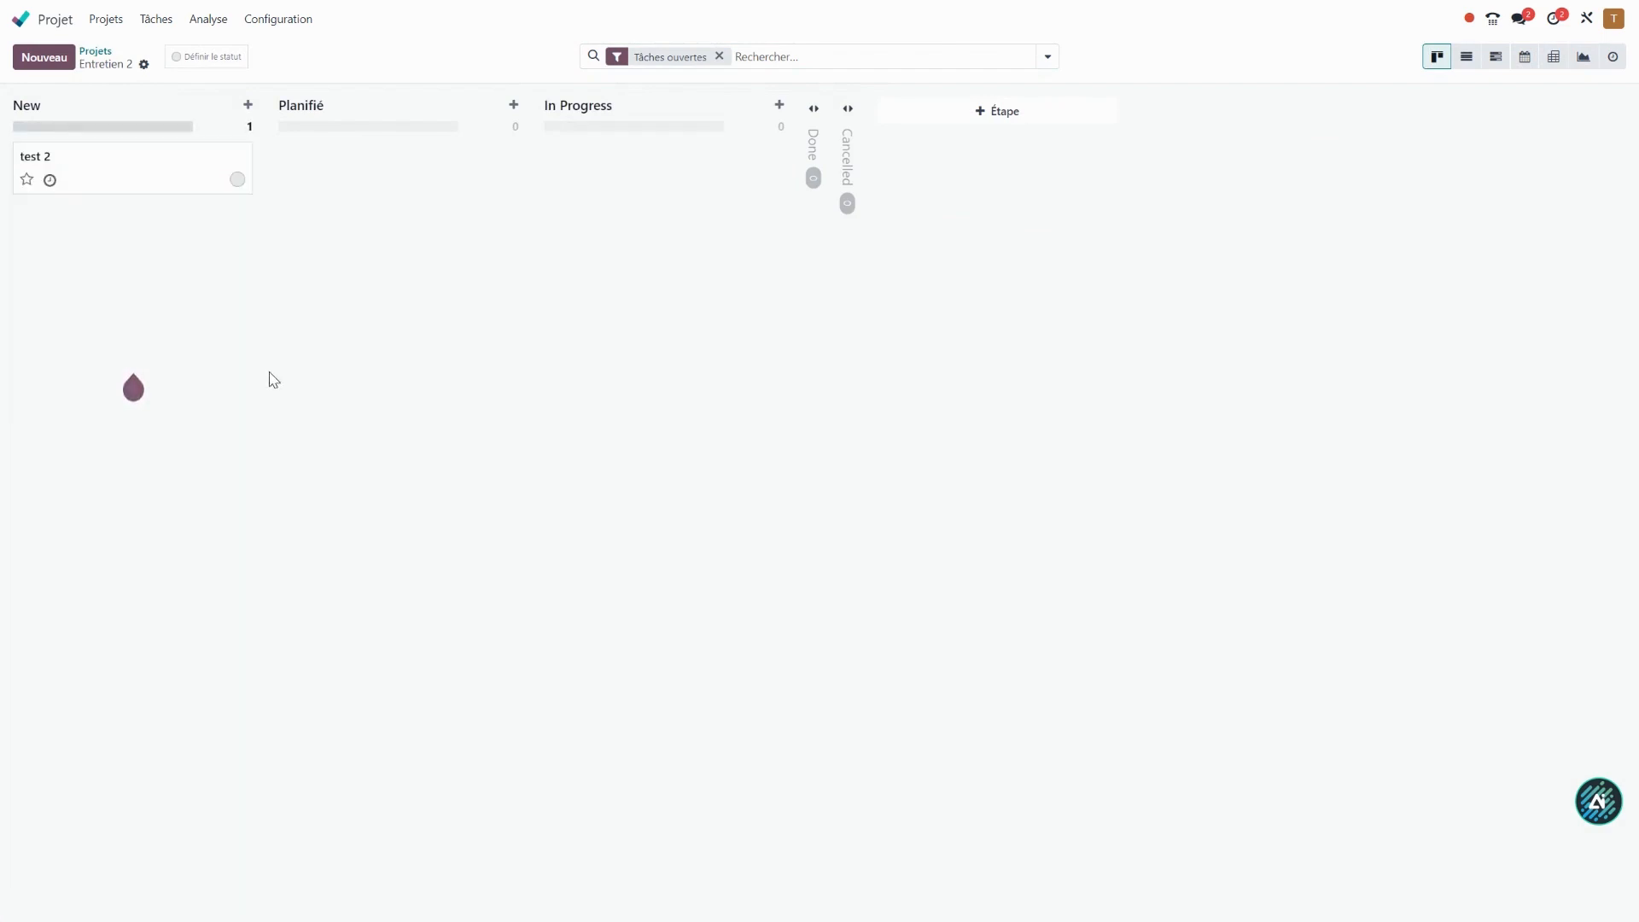
left_click_drag(102, 179, 402, 188)
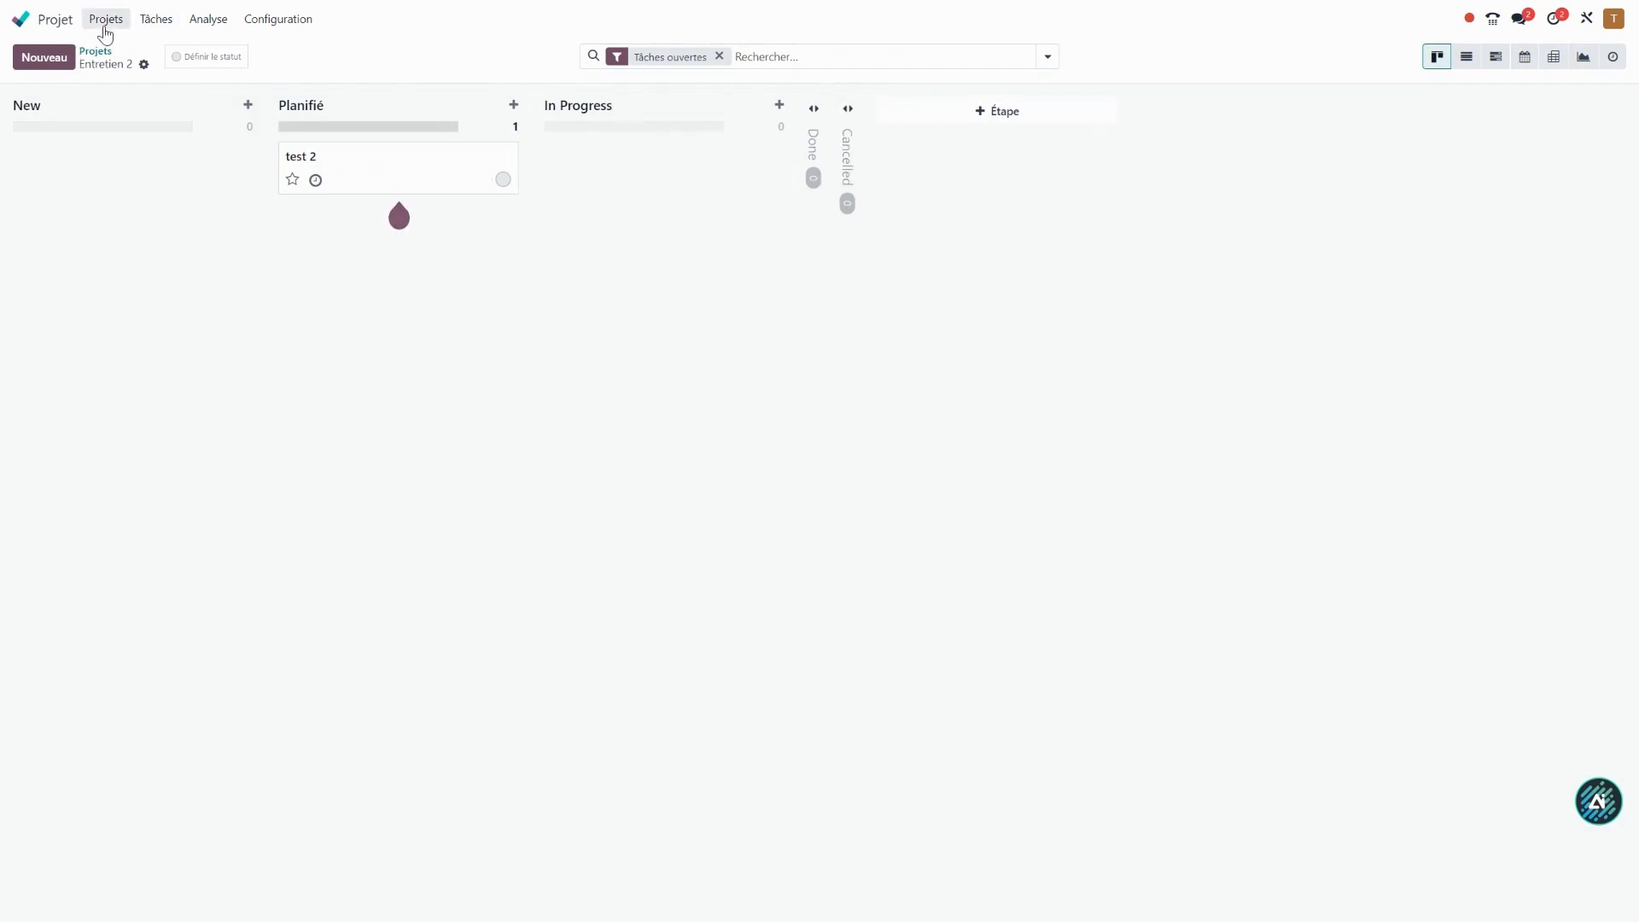
Show all tasks of every project in Kanban view without the Tâches ouvertes filter, grouped by Étape.
left_click(162, 20)
left_click(202, 72)
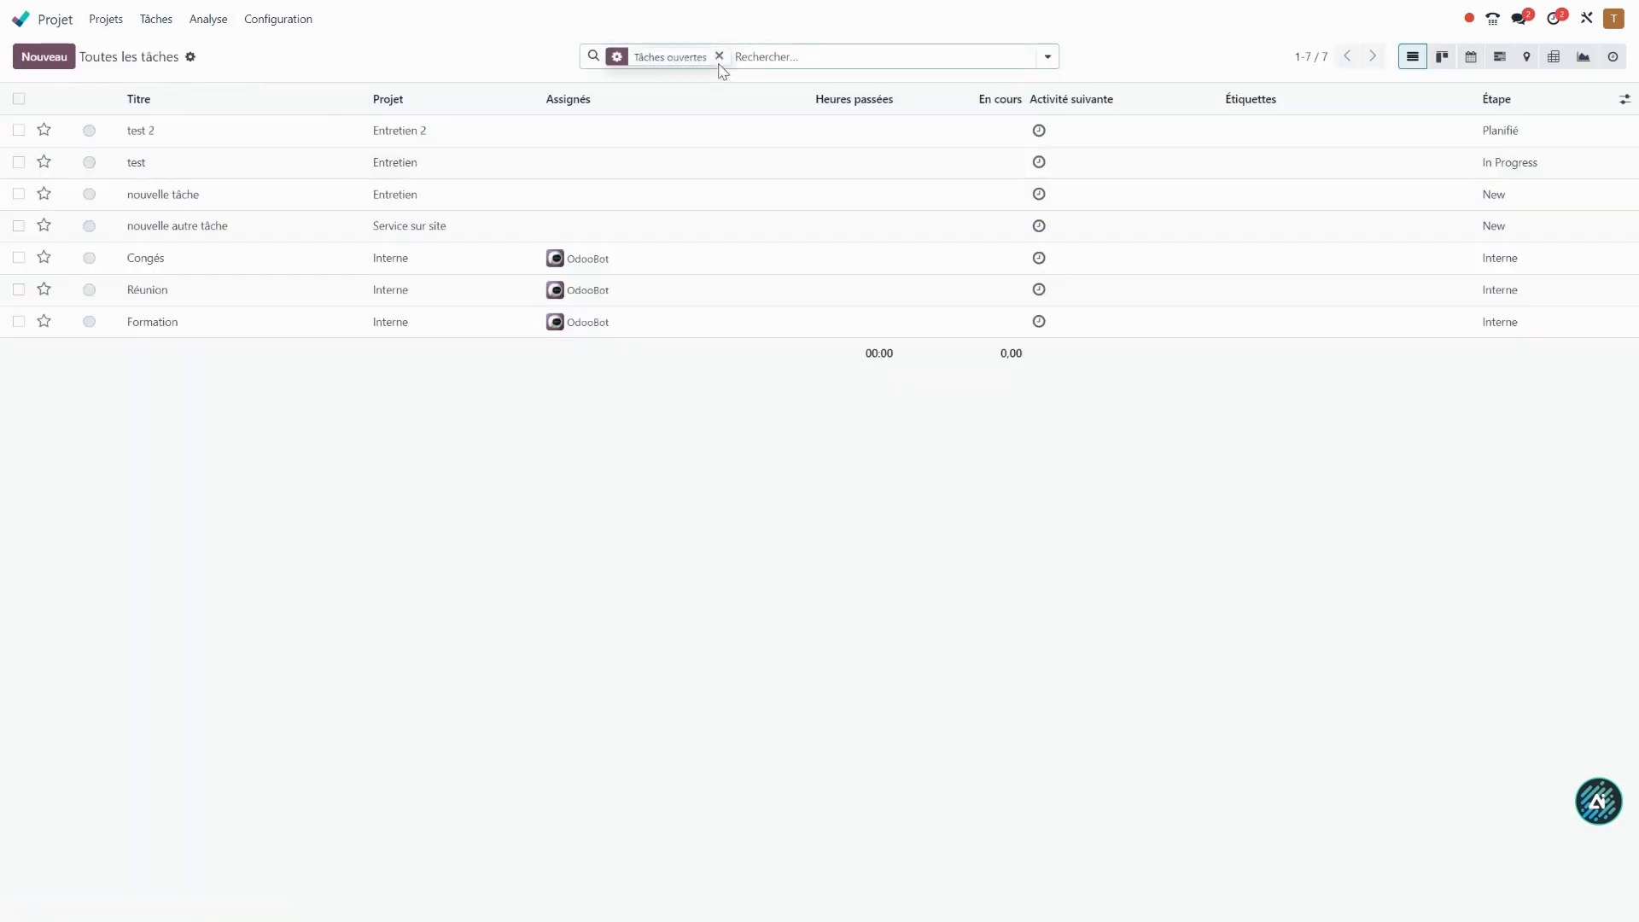
left_click(1442, 56)
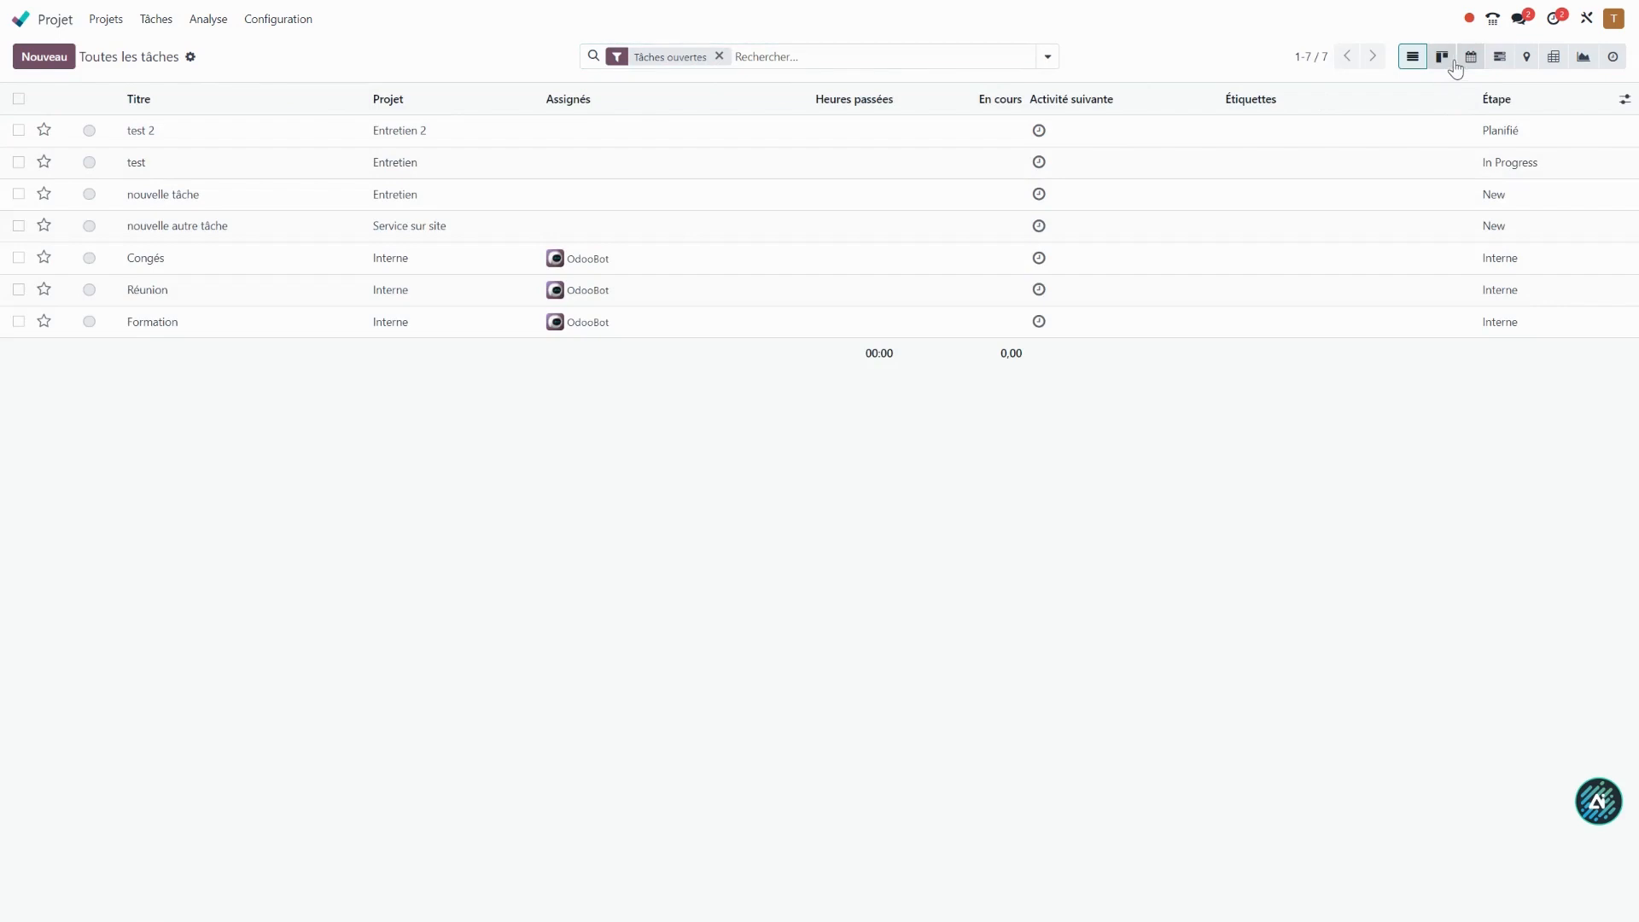
left_click(720, 58)
left_click(1047, 56)
left_click(672, 147)
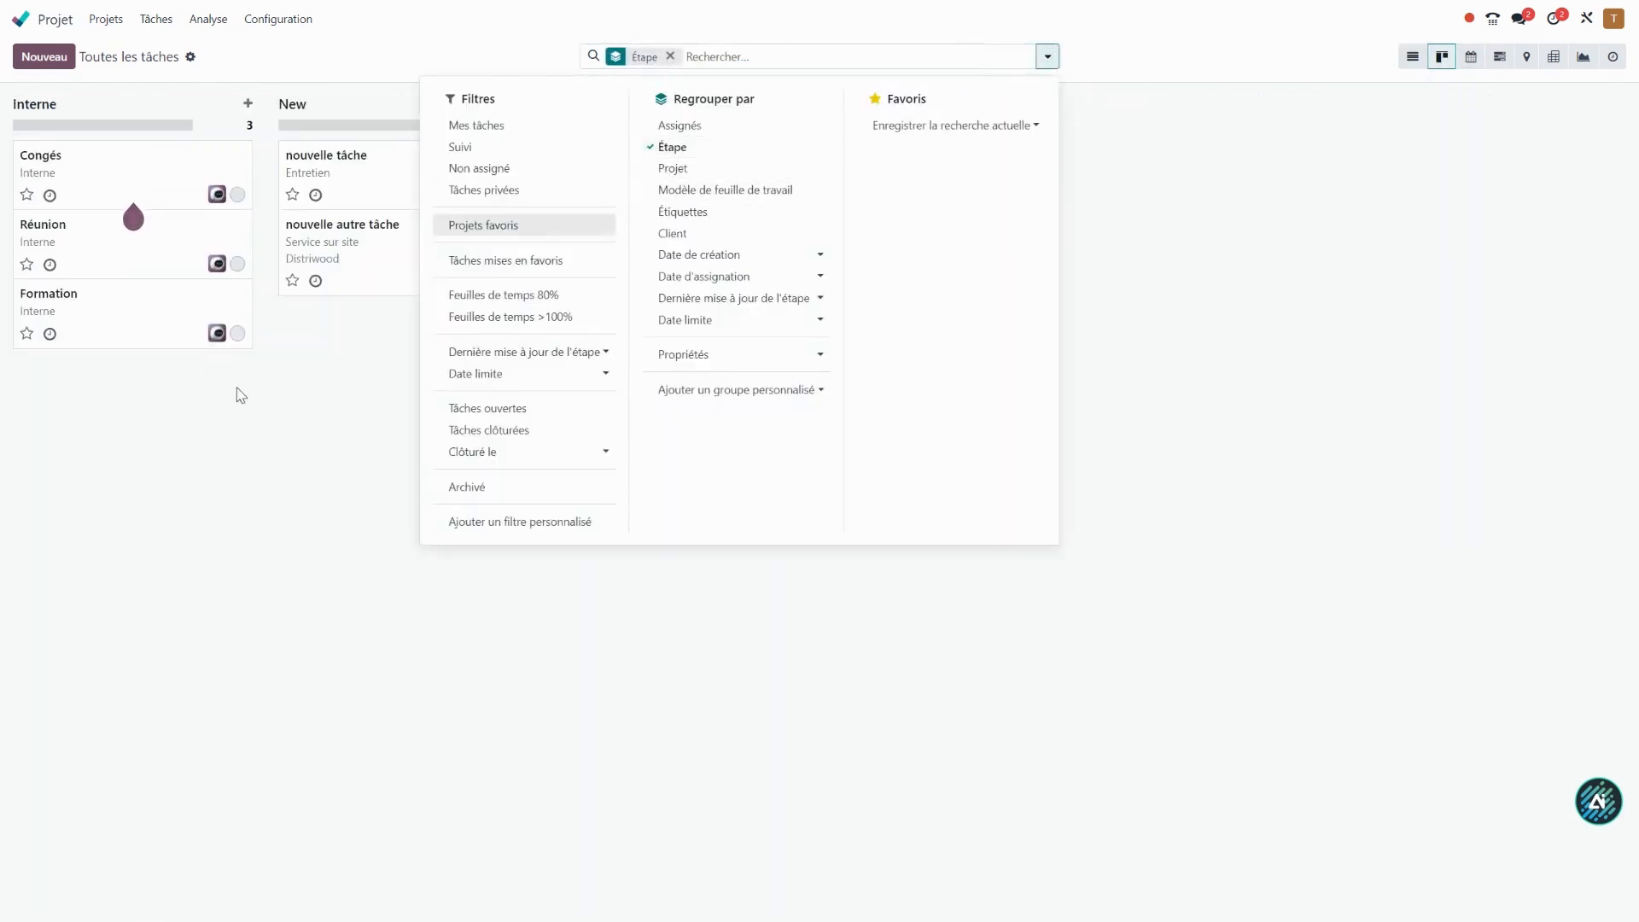
left_click(241, 395)
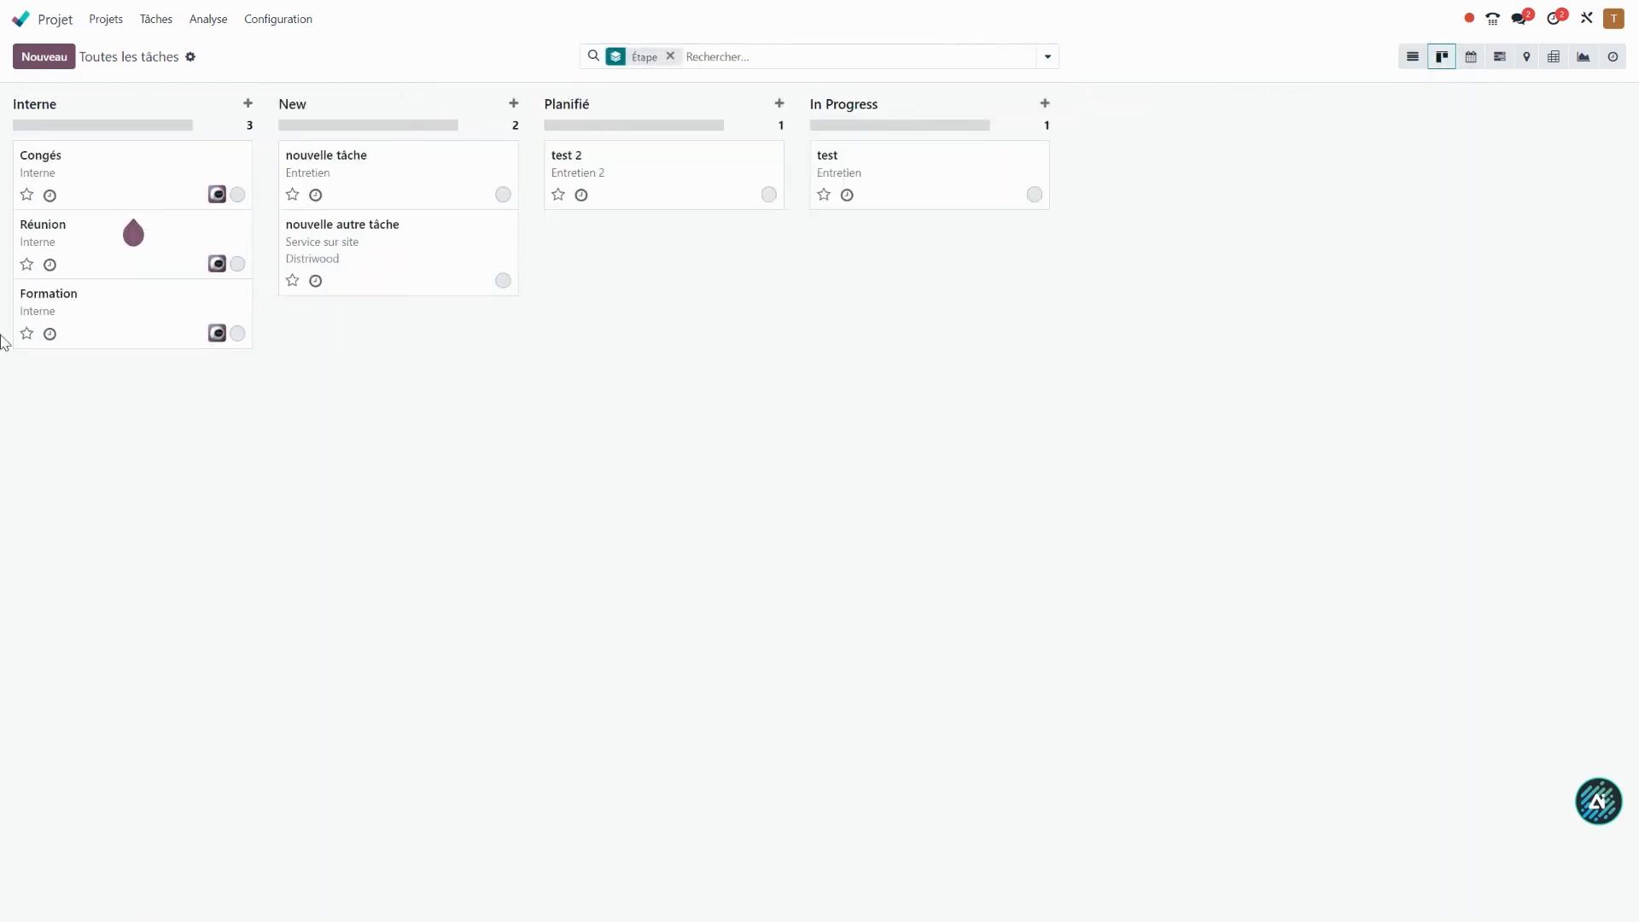